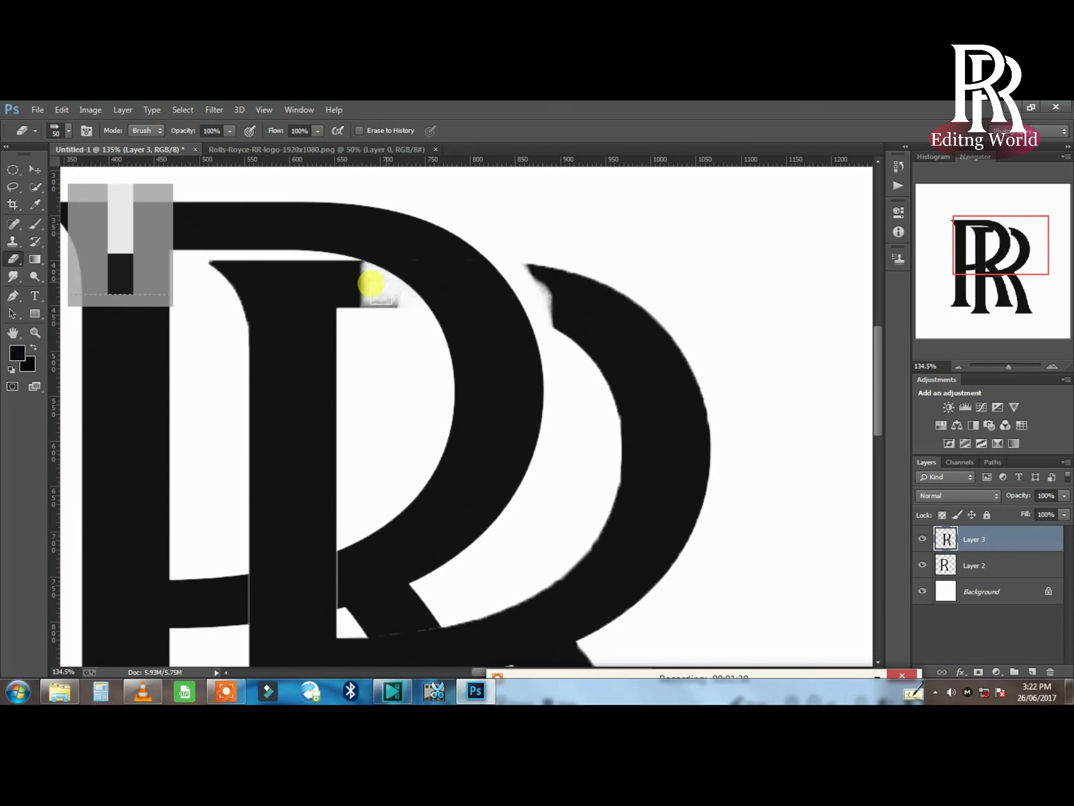
# - Erase the parts of the second R on Layer 3 where the first R's leg and bowl cross it
pyautogui.hotkey('ctrl', 'z')
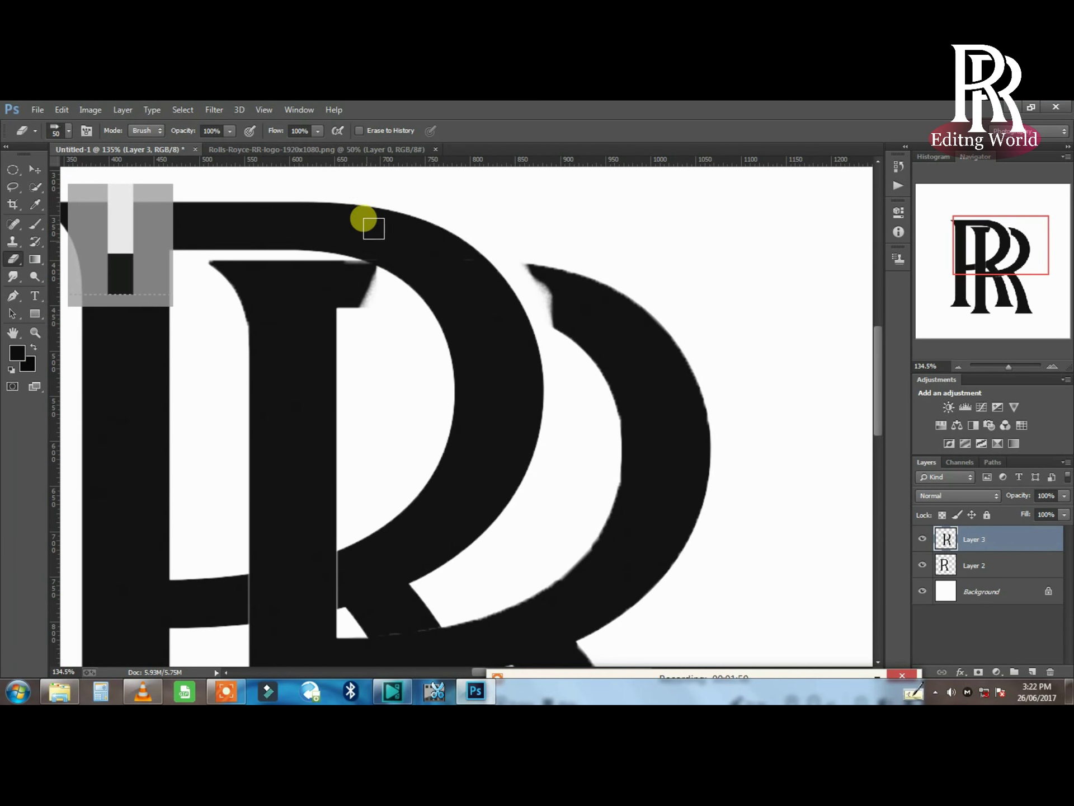
pyautogui.scroll(-5, 455, 384)
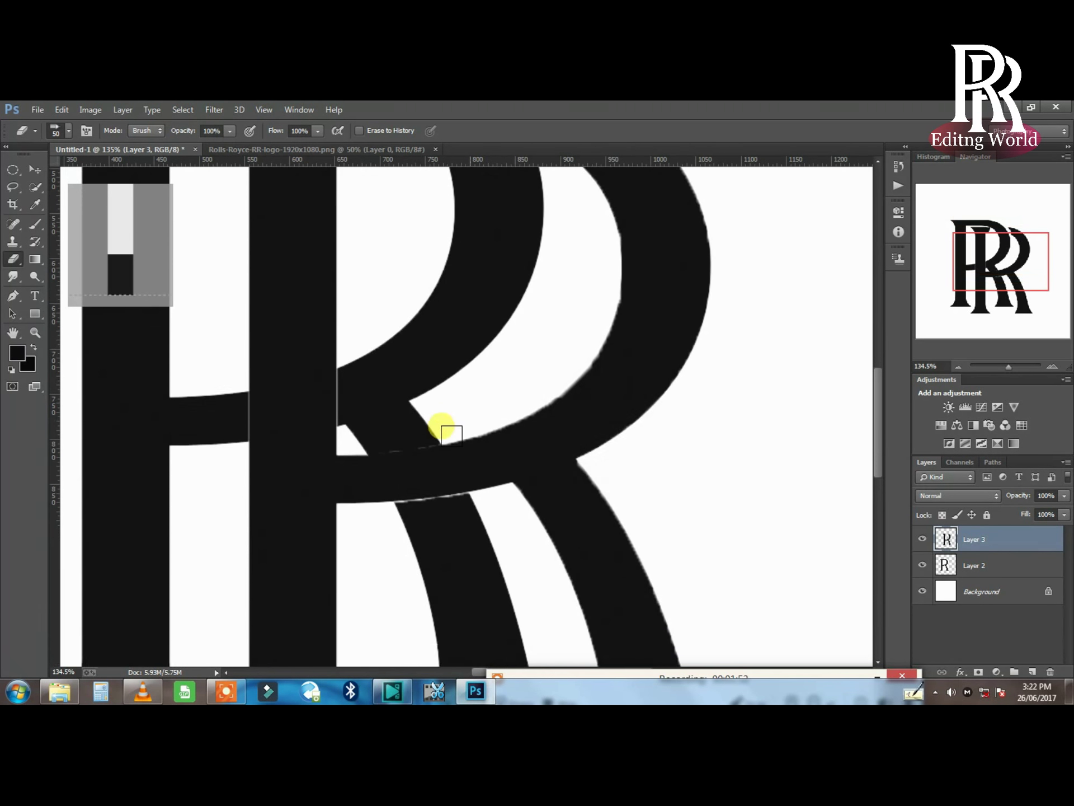
pyautogui.moveTo(424, 421)
pyautogui.mouseDown()
pyautogui.moveTo(454, 455)
pyautogui.moveTo(392, 413)
pyautogui.moveTo(391, 428)
pyautogui.moveTo(381, 417)
pyautogui.moveTo(366, 470)
pyautogui.moveTo(370, 422)
pyautogui.moveTo(366, 455)
pyautogui.moveTo(402, 411)
pyautogui.moveTo(386, 420)
pyautogui.moveTo(409, 433)
pyautogui.moveTo(410, 405)
pyautogui.mouseUp()
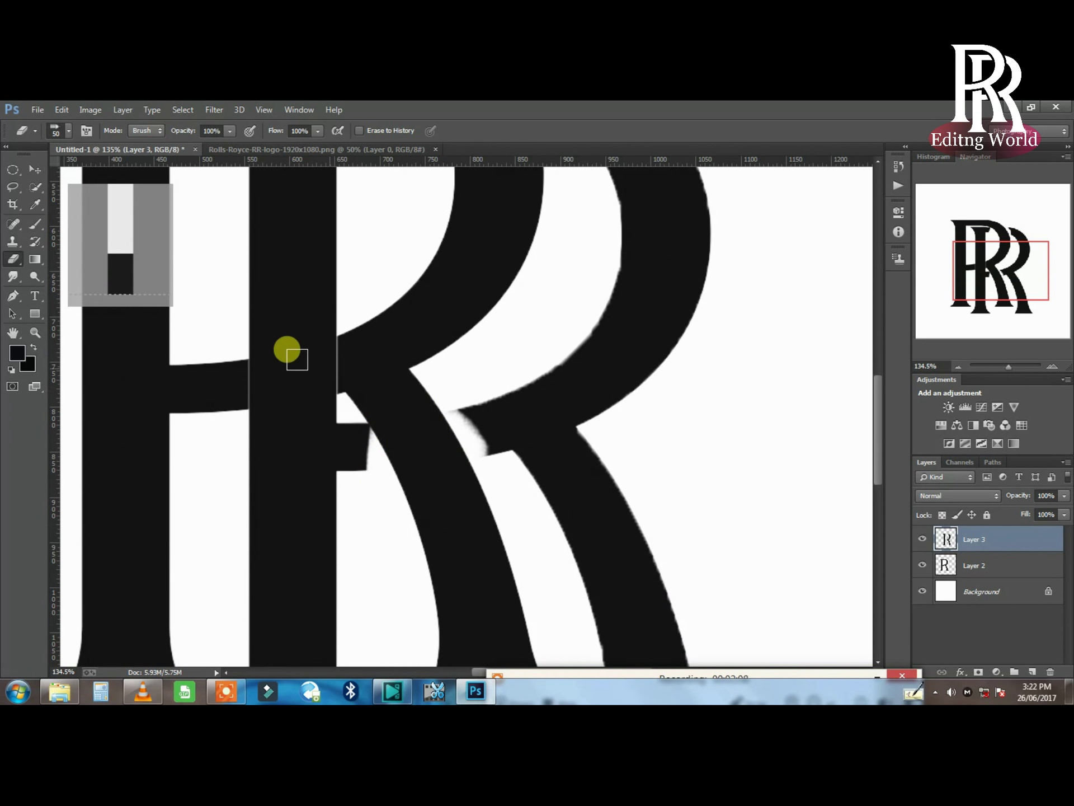
pyautogui.click(323, 329)
pyautogui.moveTo(294, 351)
pyautogui.mouseDown()
pyautogui.moveTo(334, 328)
pyautogui.moveTo(323, 293)
pyautogui.moveTo(227, 366)
pyautogui.moveTo(304, 335)
pyautogui.moveTo(309, 351)
pyautogui.moveTo(207, 399)
pyautogui.moveTo(291, 363)
pyautogui.mouseUp()
pyautogui.scroll(-7, 404, 365)
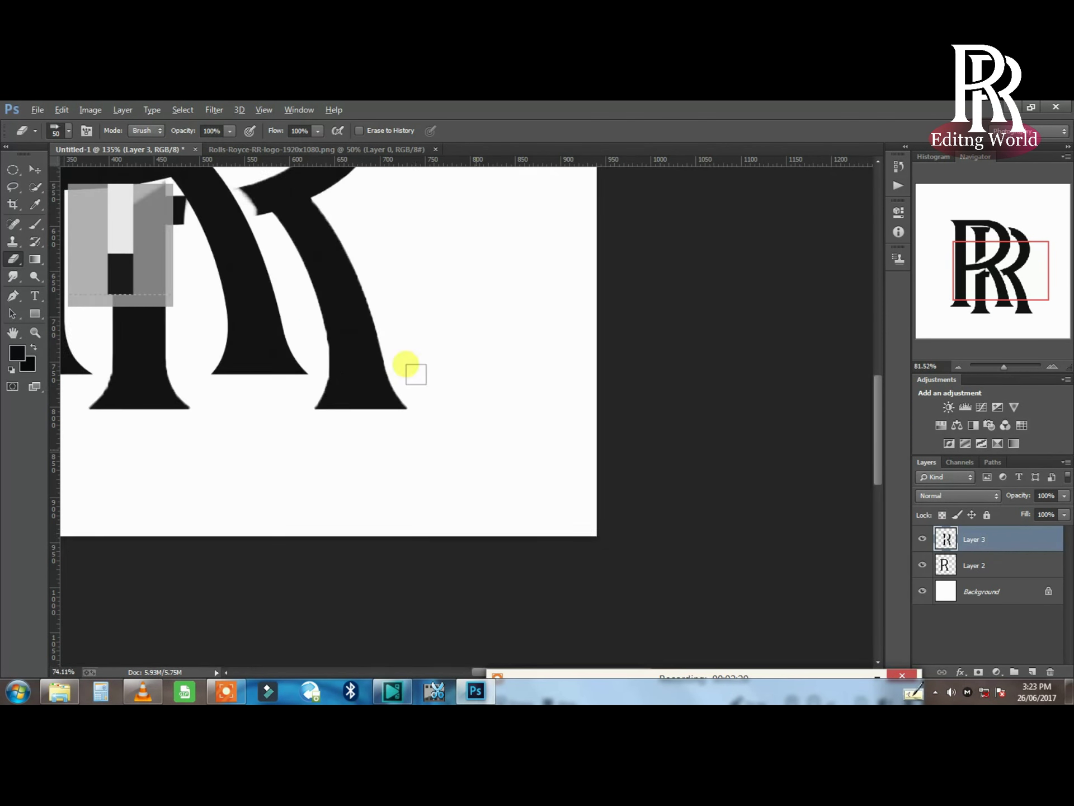
pyautogui.scroll(-2, 432, 397)
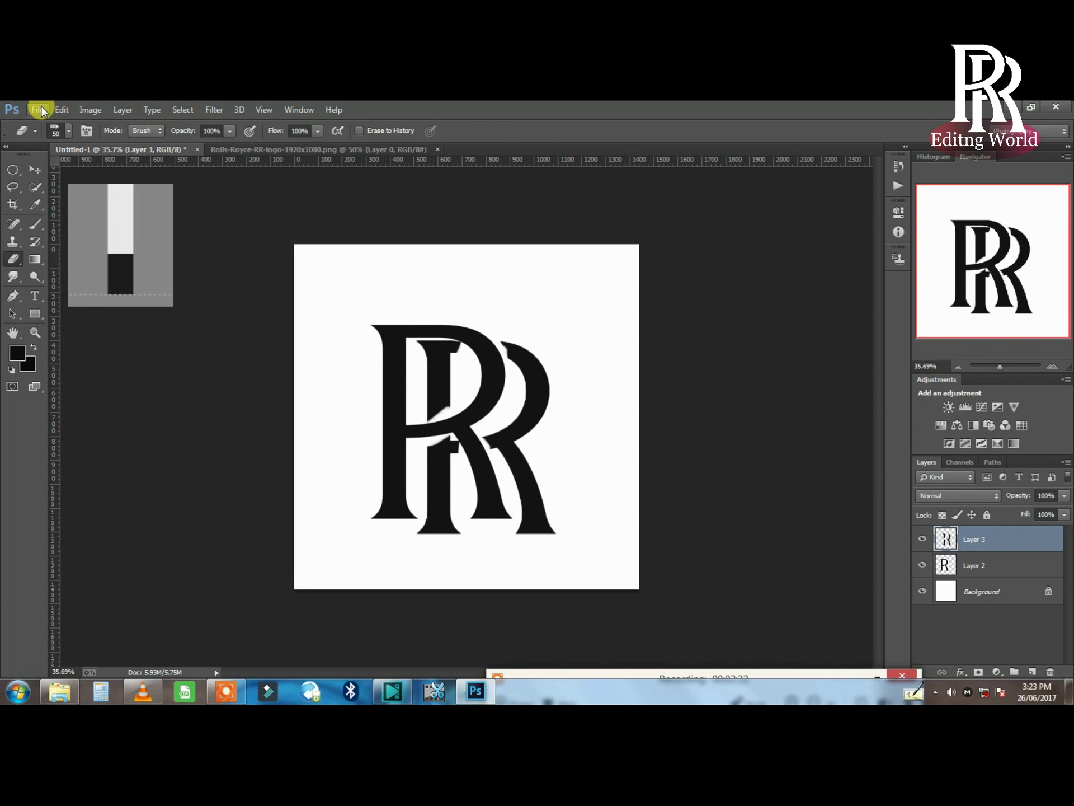
# - Add the text "Eding World" in Vani Regular at 72 pt and place it below the RR monogram
pyautogui.click(36, 295)
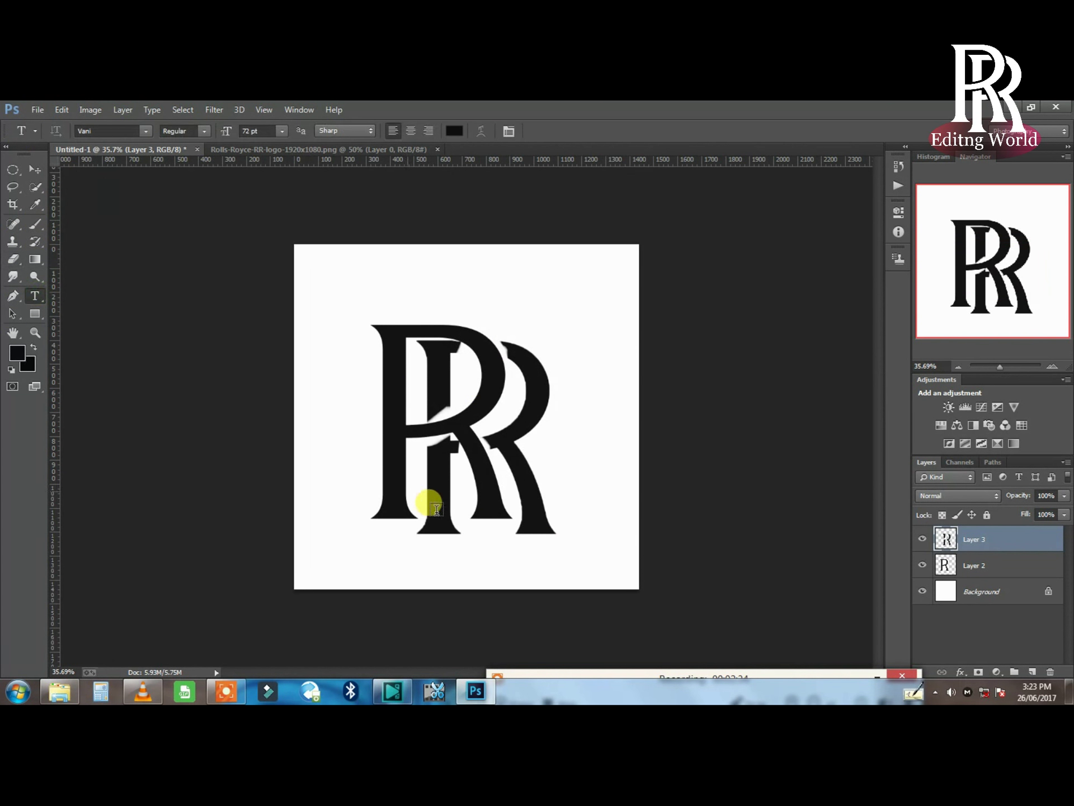
pyautogui.click(575, 547)
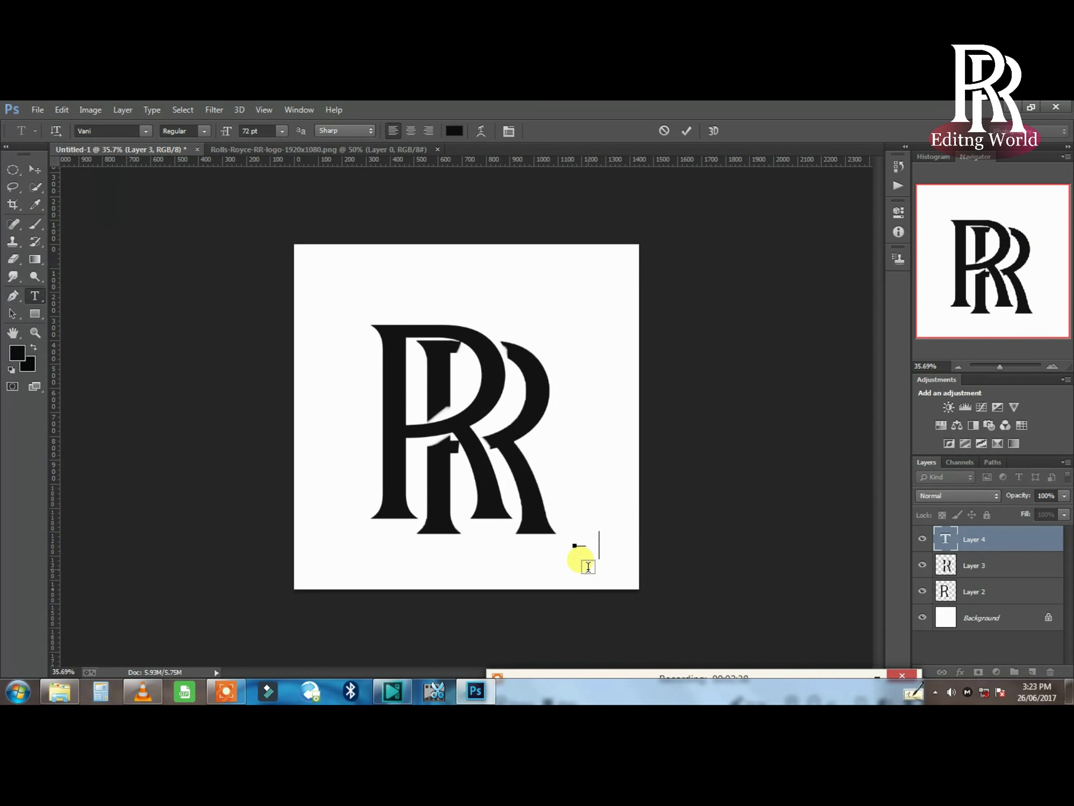
pyautogui.write('EDing W')
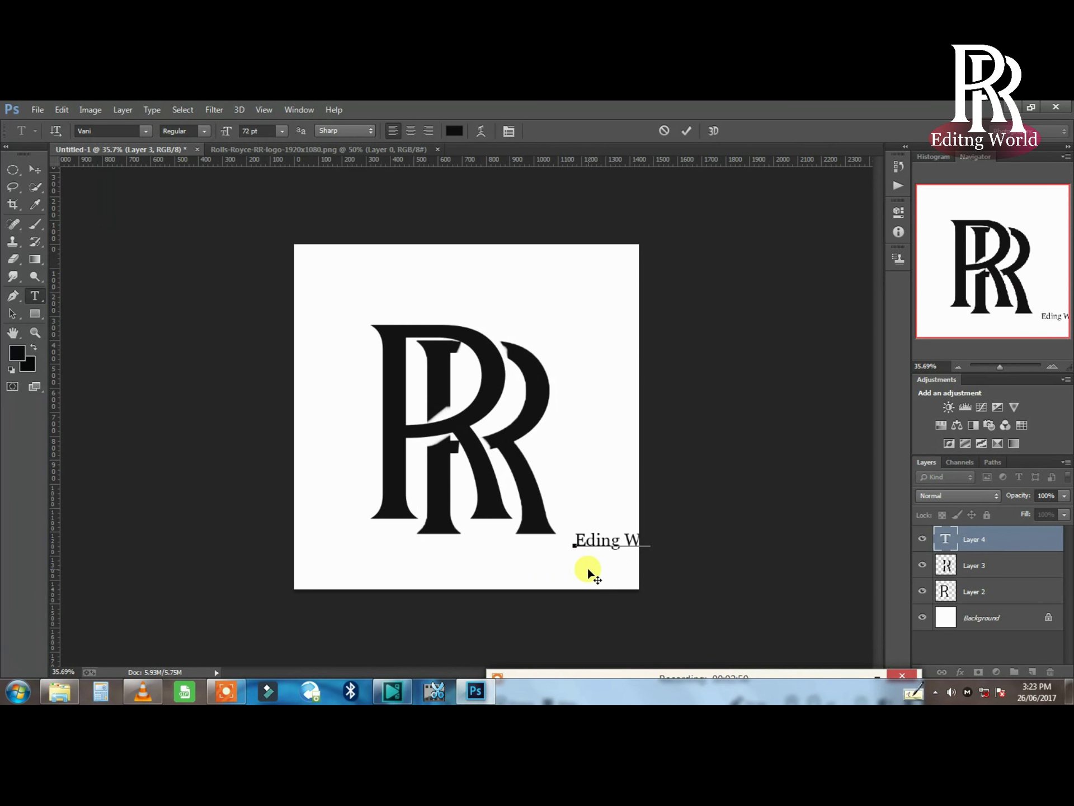
pyautogui.click(34, 169)
pyautogui.moveTo(603, 546); pyautogui.dragTo(433, 555)
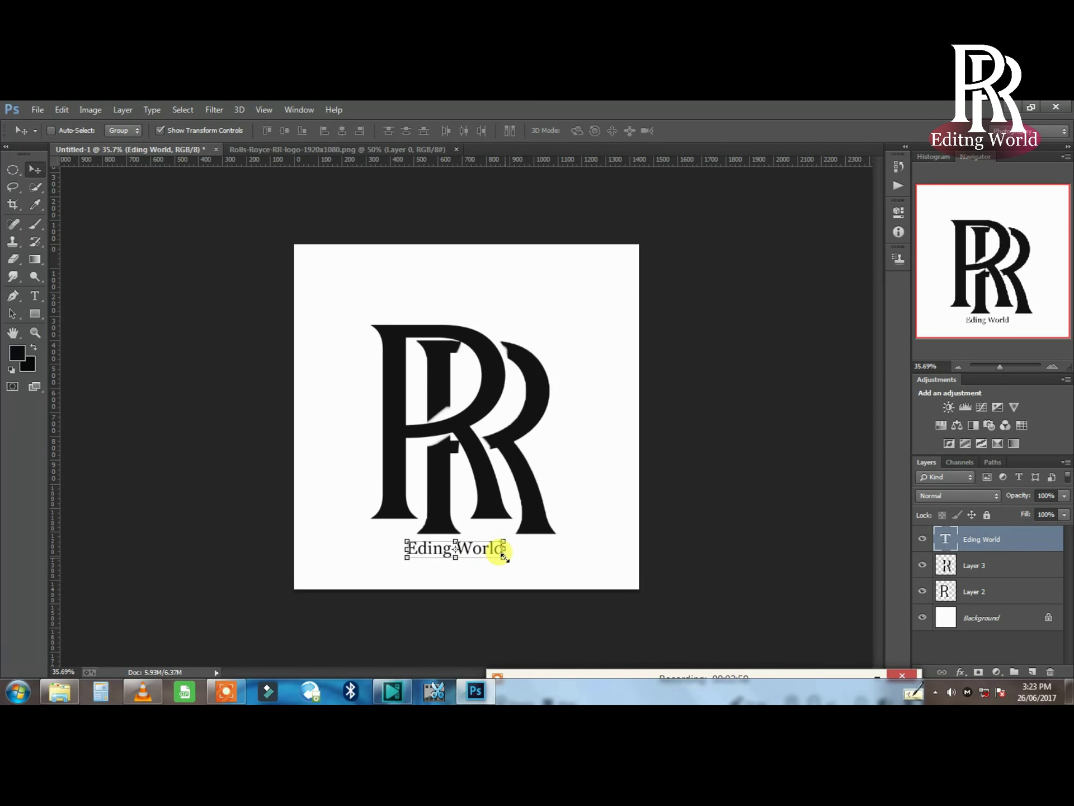
# - Stretch the caption to 217.84% width and 129.40% height and apply the transform
pyautogui.moveTo(503, 555); pyautogui.dragTo(540, 551)
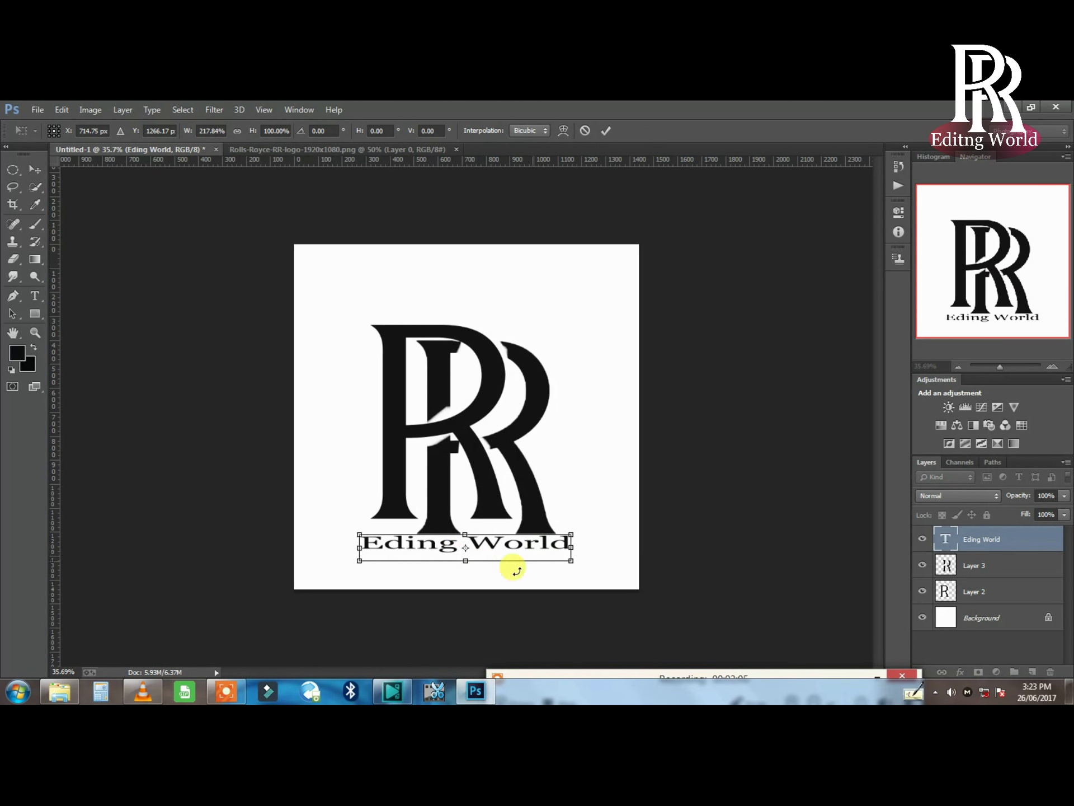
pyautogui.moveTo(465, 560); pyautogui.dragTo(465, 568)
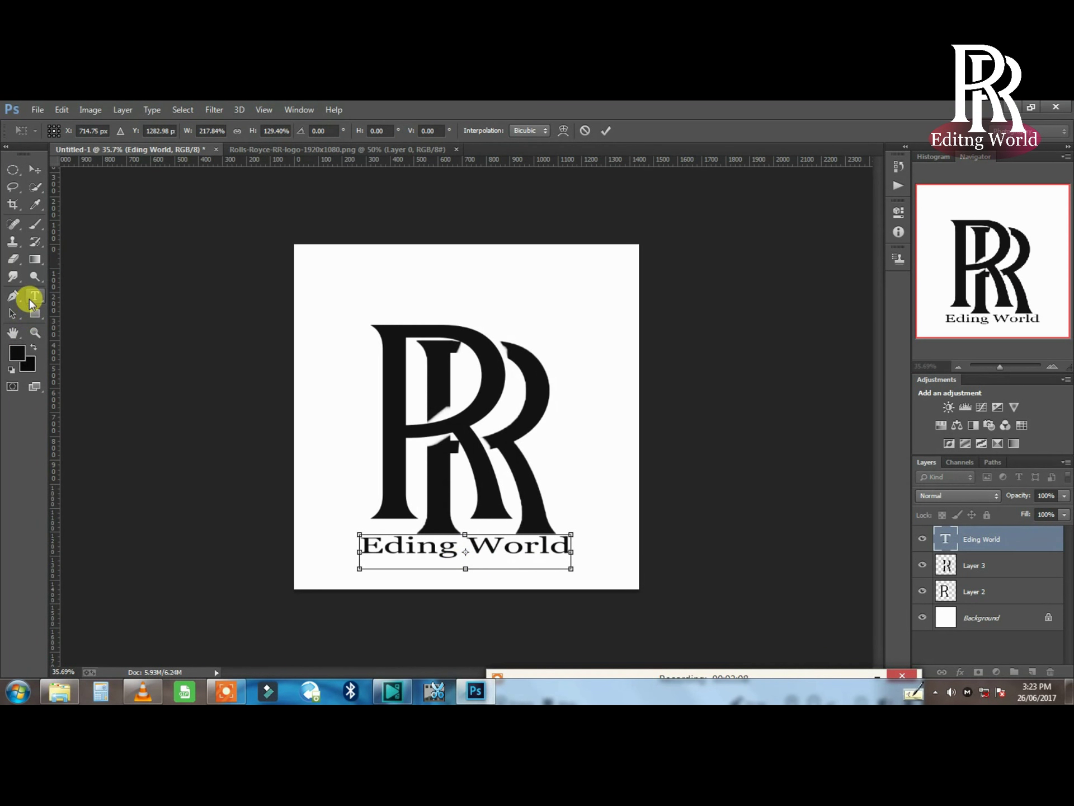
pyautogui.click(31, 301)
pyautogui.click(504, 327)
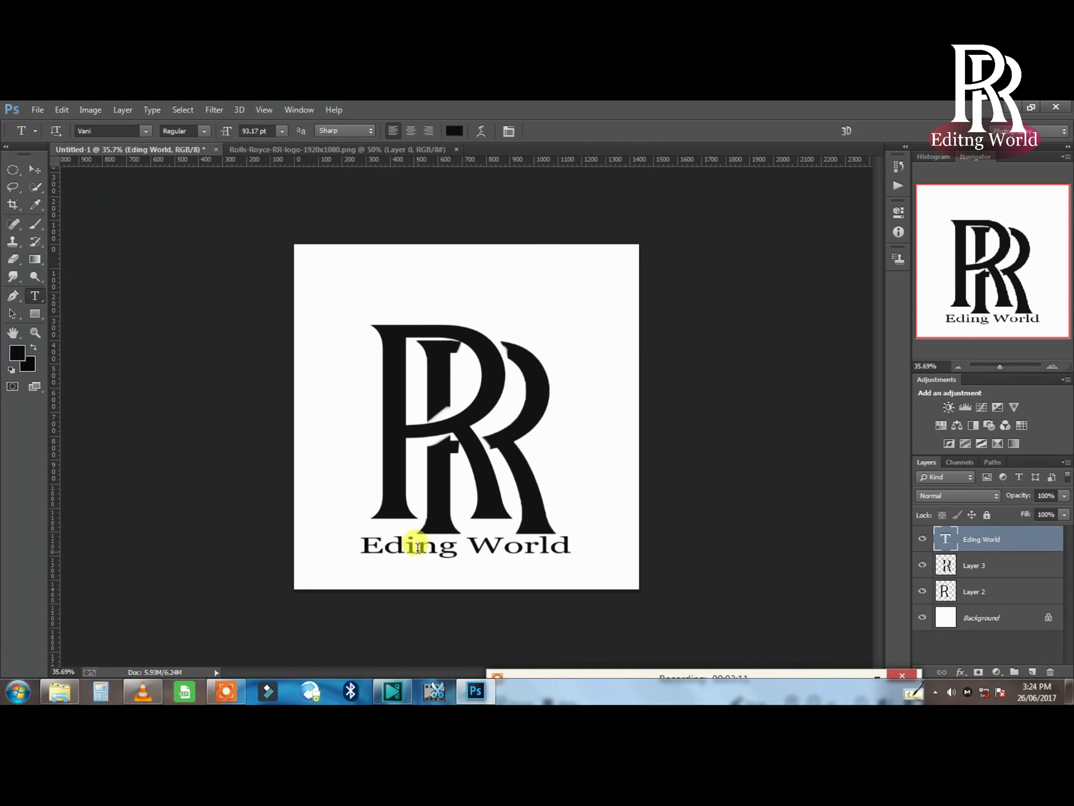
# - Insert a "t" in the caption so it reads "Editng World" and commit the text
pyautogui.click(421, 553)
pyautogui.write('t')
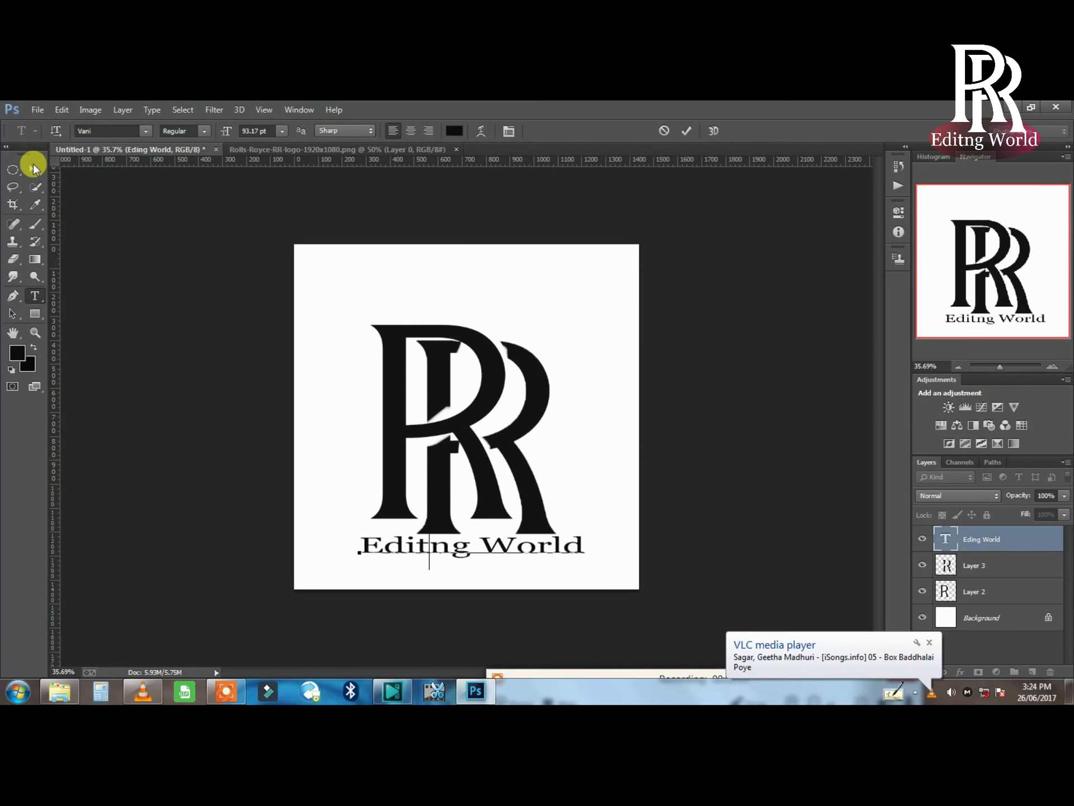
pyautogui.click(35, 168)
# - Reposition the caption under the monogram, stretch its height to 145.44%, widen it slightly and apply the transform
pyautogui.moveTo(476, 557)
pyautogui.mouseDown()
pyautogui.moveTo(470, 594)
pyautogui.moveTo(494, 560)
pyautogui.mouseUp()
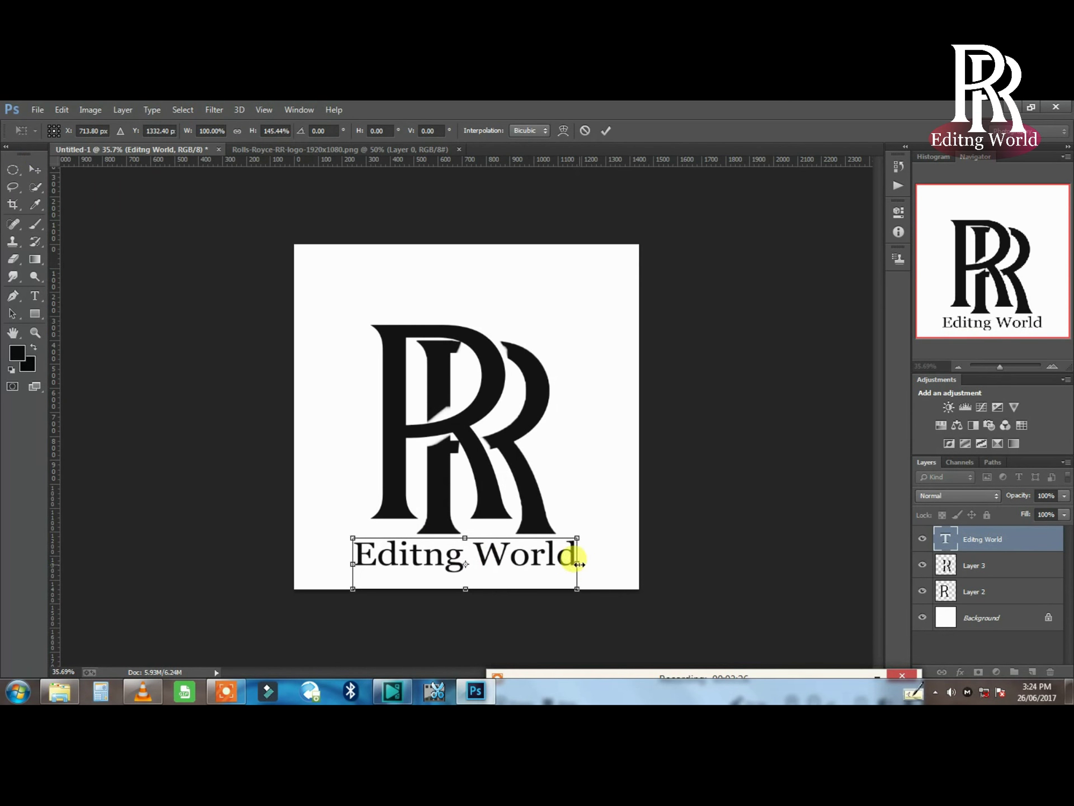
pyautogui.moveTo(579, 564); pyautogui.dragTo(591, 564)
pyautogui.click(605, 132)
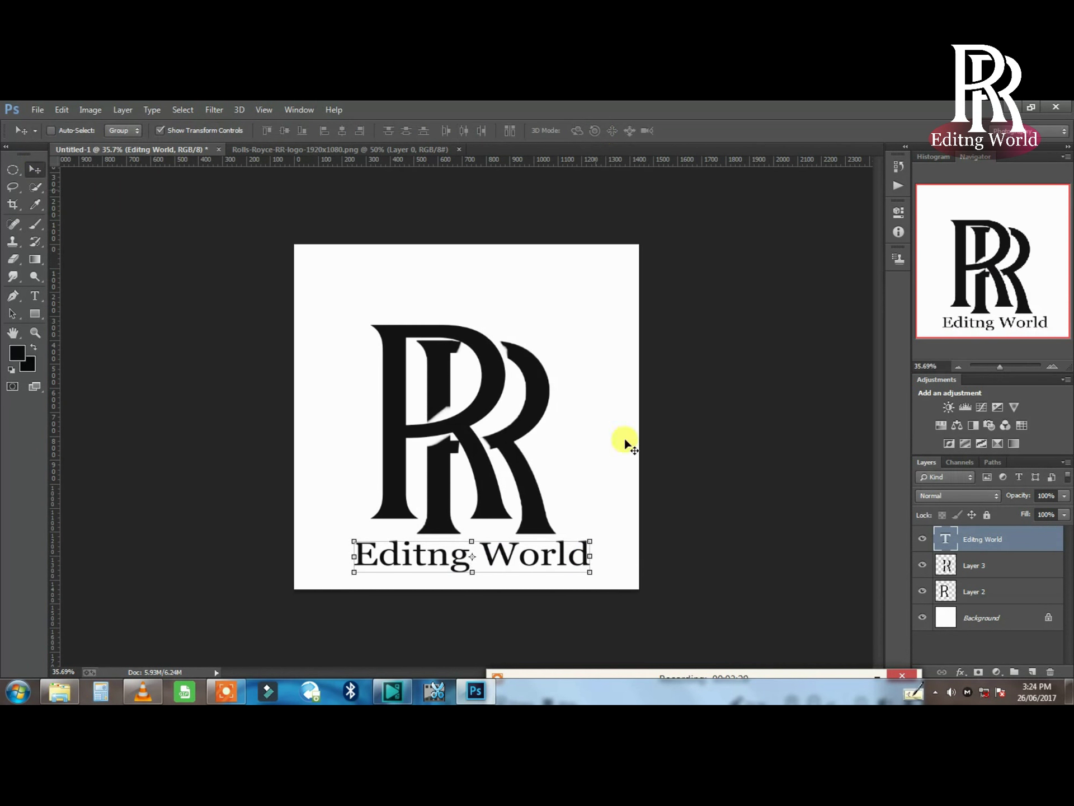
# - Merge Layer 2, the first R, down into the Background layer
pyautogui.click(999, 564)
pyautogui.click(1000, 593)
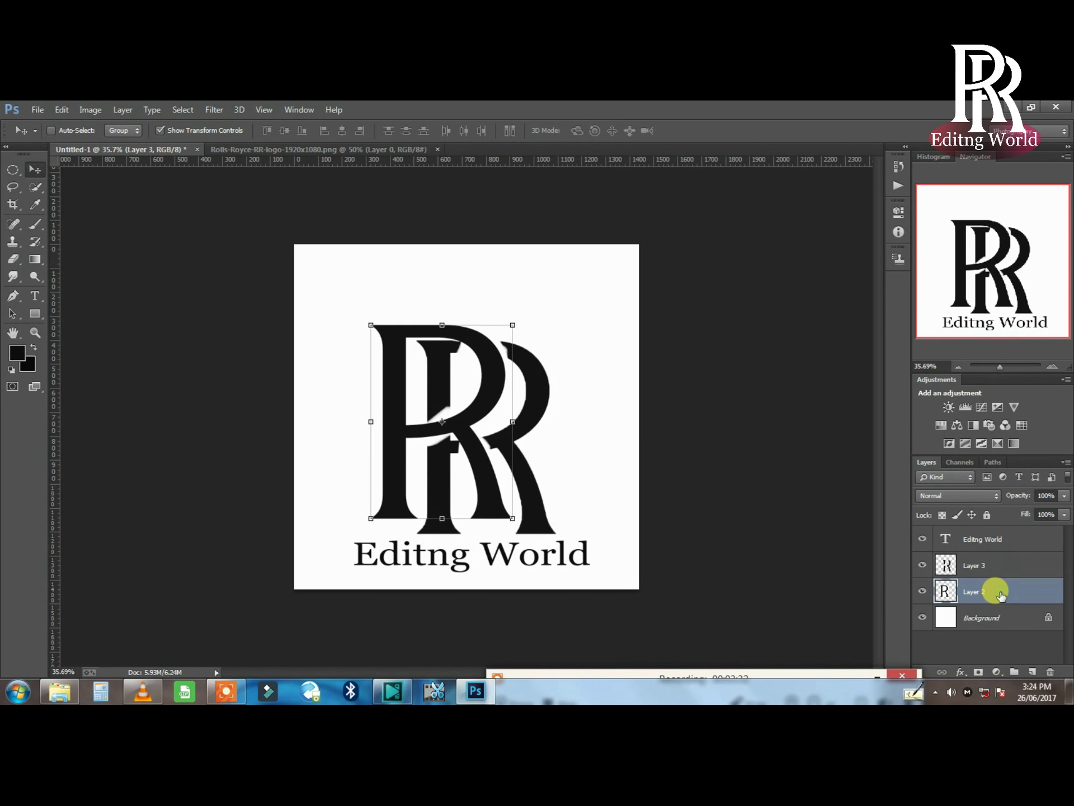
pyautogui.hotkey('ctrl', 'e')
# - Merge Layer 3 into the Background, try to move the merged monogram, and undo that merge
pyautogui.click(992, 565)
pyautogui.hotkey('ctrl', 'e')
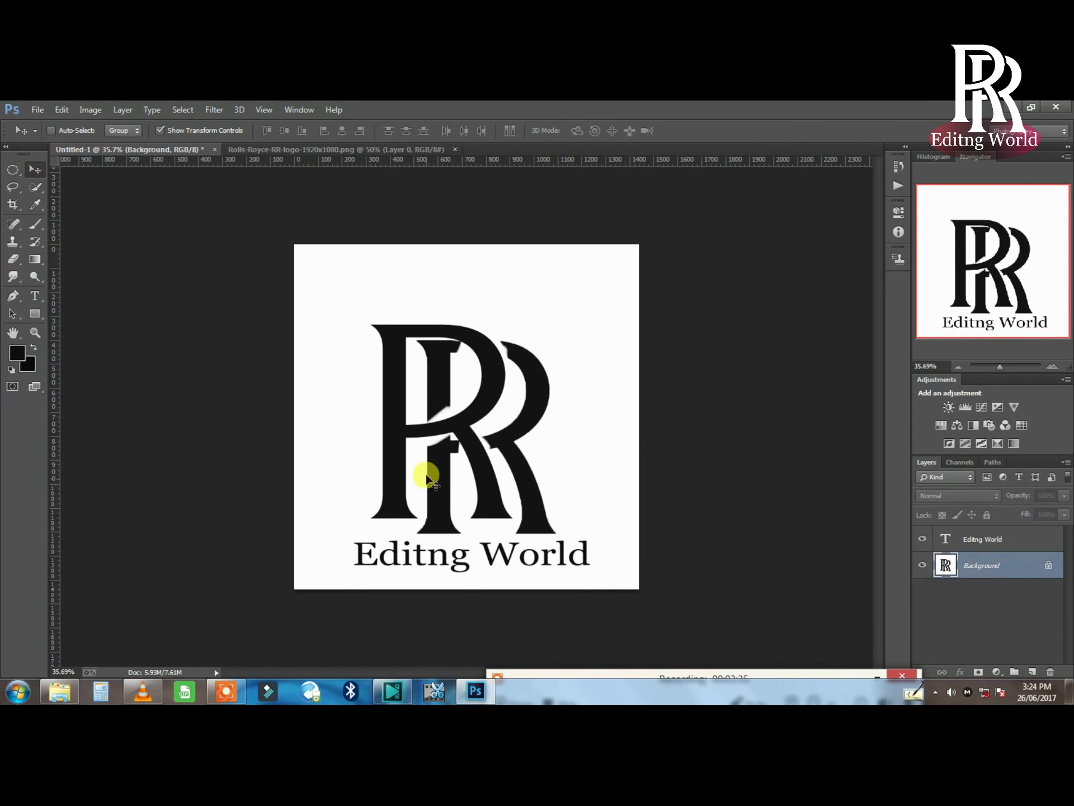
pyautogui.click(449, 429)
pyautogui.click(574, 324)
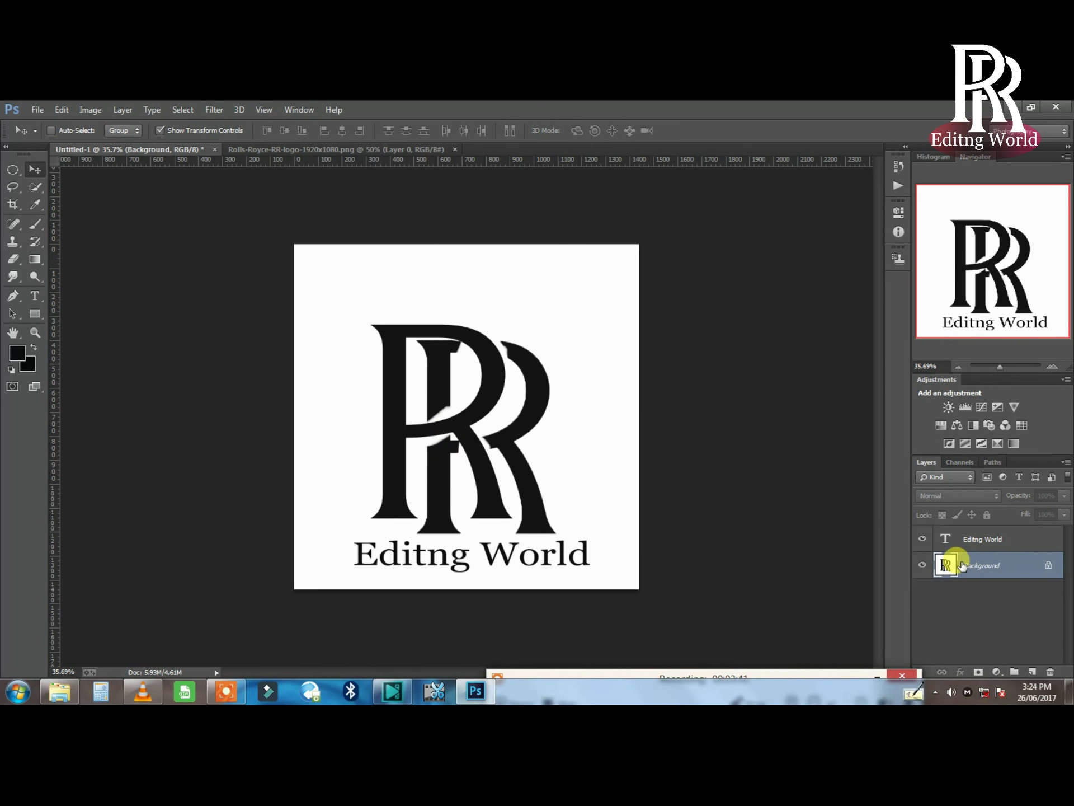
pyautogui.hotkey('ctrl', 'z')
pyautogui.moveTo(446, 428); pyautogui.dragTo(455, 404)
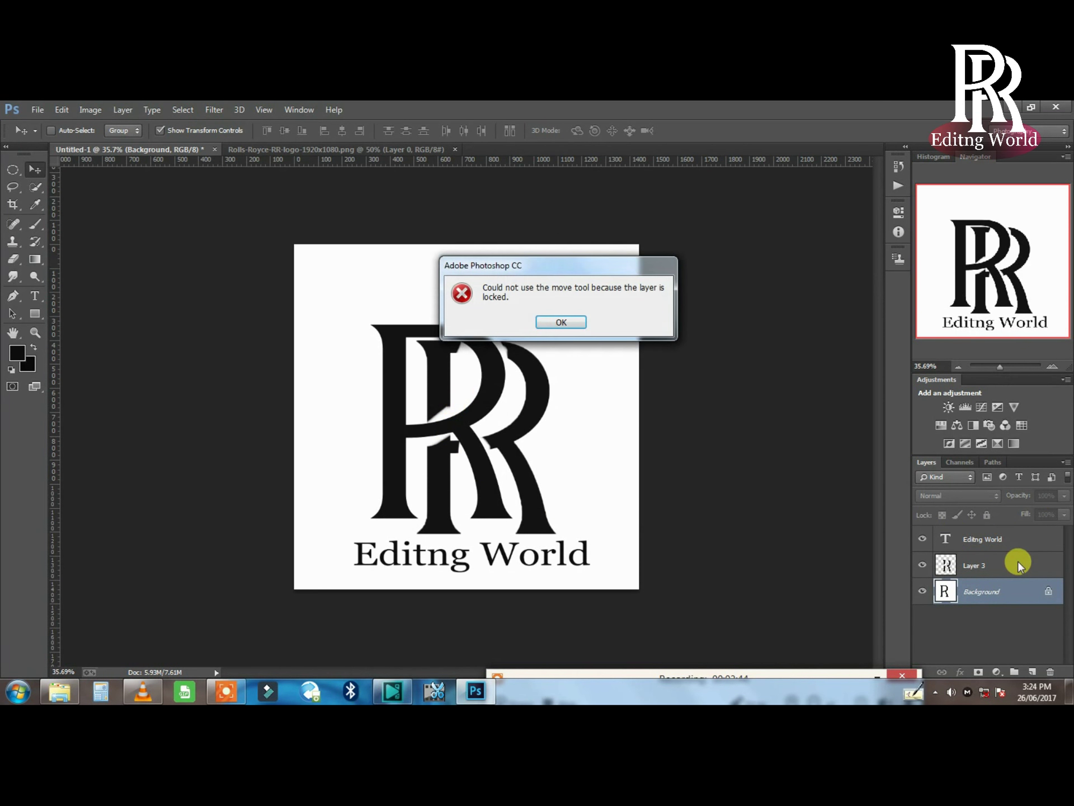
pyautogui.click(546, 322)
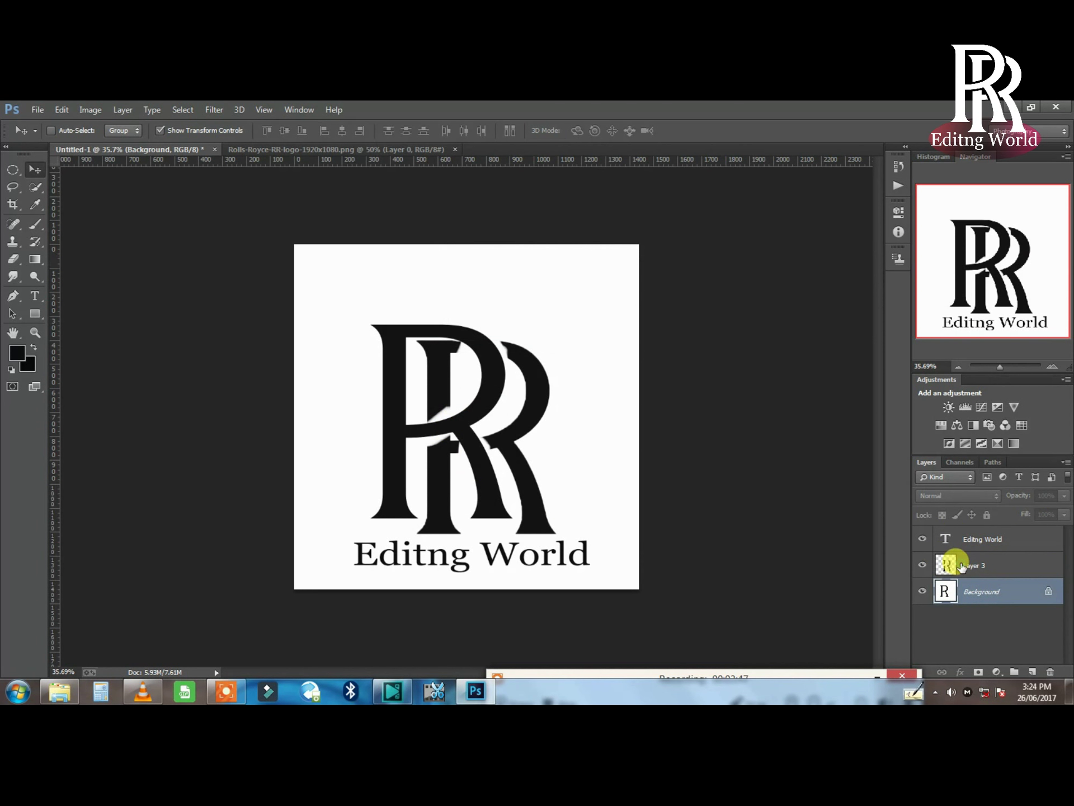
# - Try shifting the second R on Layer 3 upward and undo the move
pyautogui.click(960, 565)
pyautogui.moveTo(471, 419); pyautogui.dragTo(463, 388)
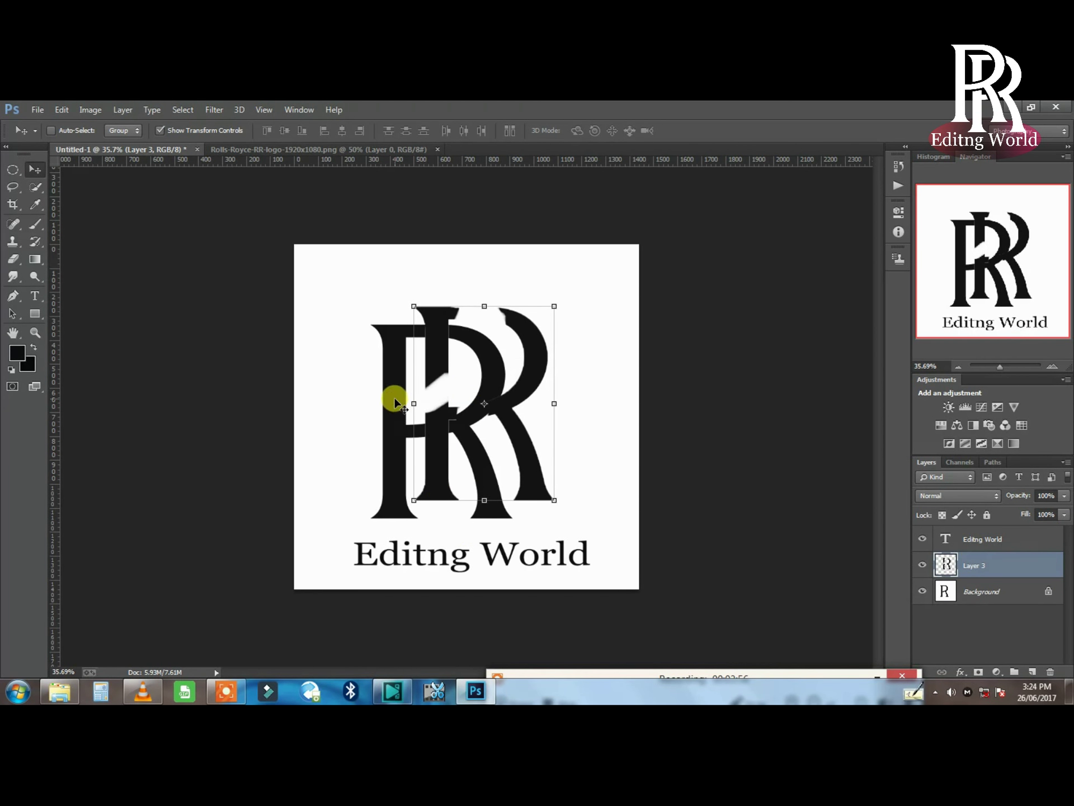
pyautogui.moveTo(396, 400)
pyautogui.mouseDown()
pyautogui.moveTo(396, 379)
pyautogui.moveTo(397, 402)
pyautogui.mouseUp()
pyautogui.hotkey('ctrl', 'alt', 'z')
pyautogui.hotkey('ctrl', 'alt', 'z')
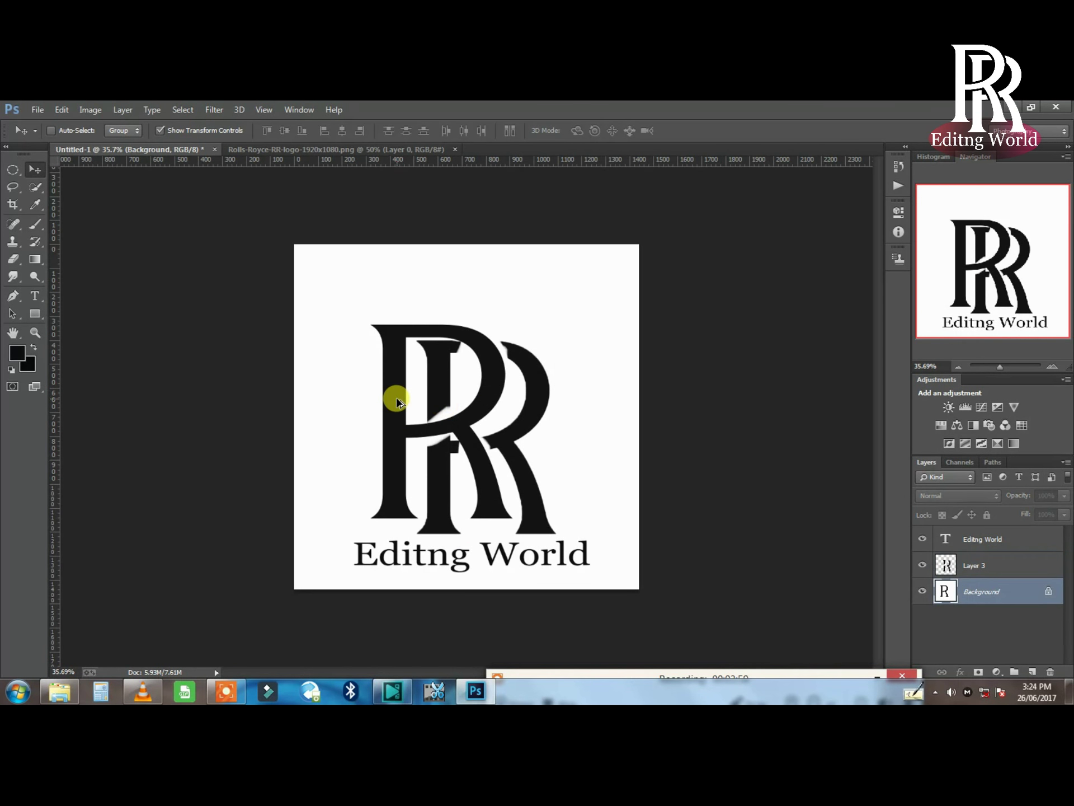
# - Save the logo to the Desktop as a PNG named RRRR with the default PNG options
pyautogui.click(34, 109)
pyautogui.click(56, 233)
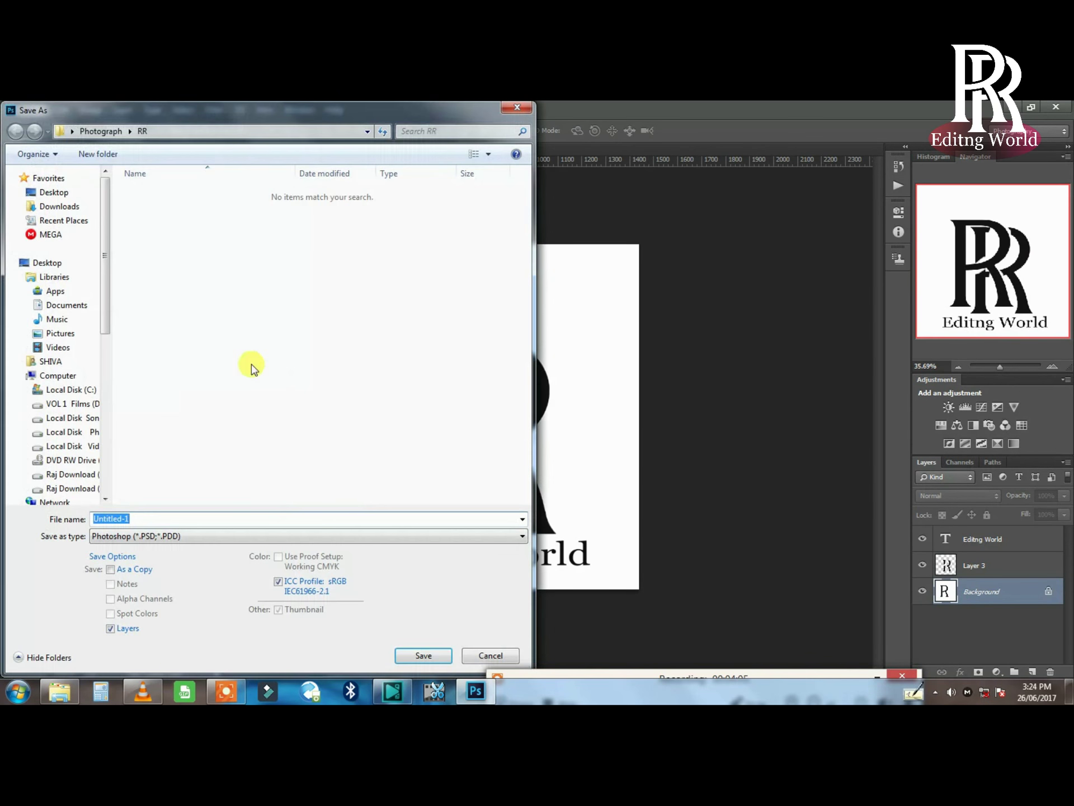
pyautogui.write('RRR')
pyautogui.click(143, 535)
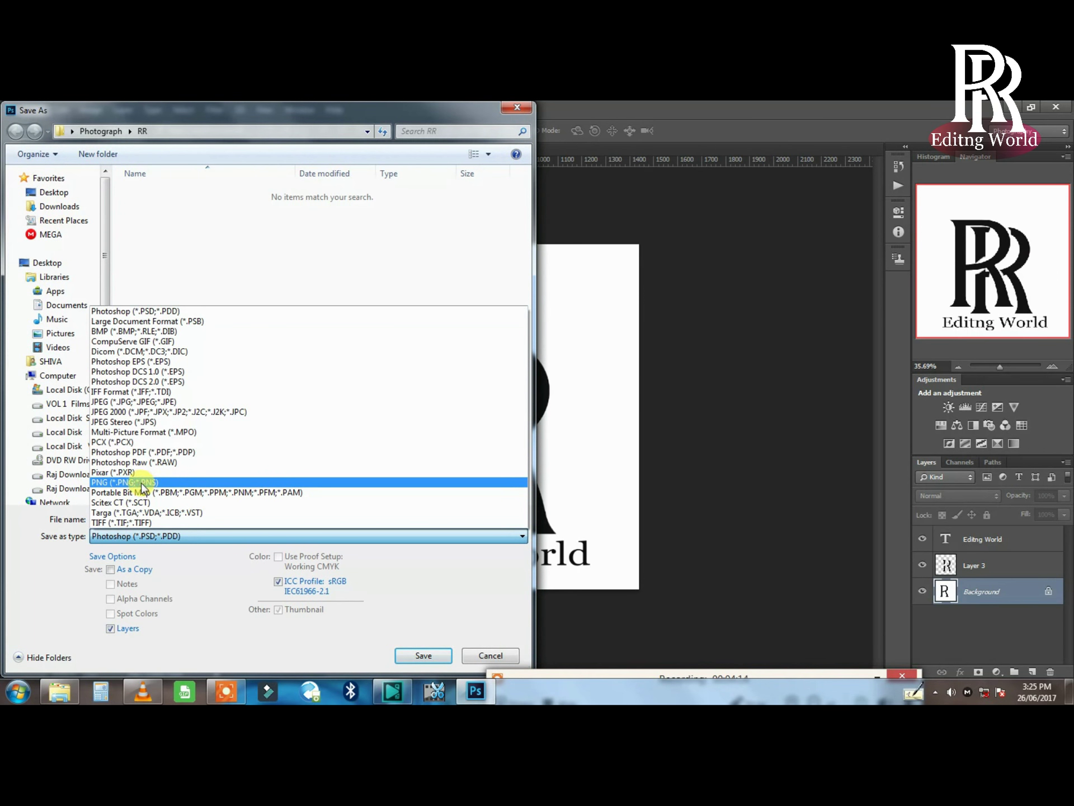
pyautogui.click(113, 482)
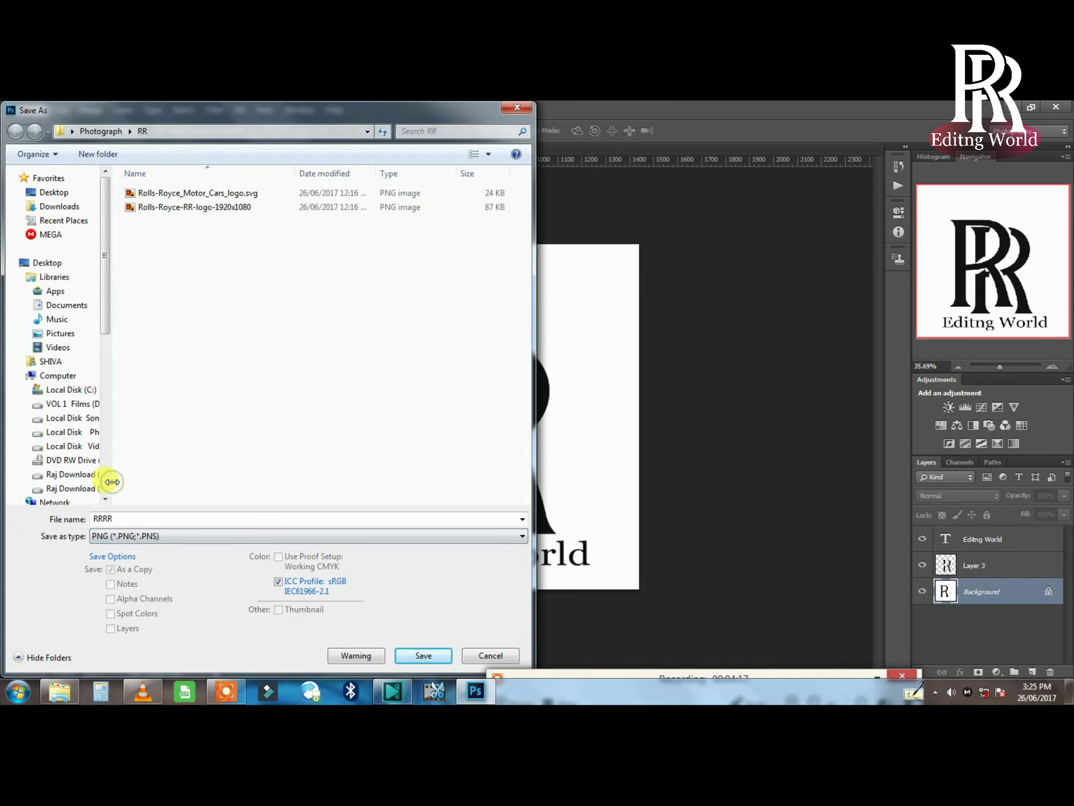
pyautogui.click(51, 193)
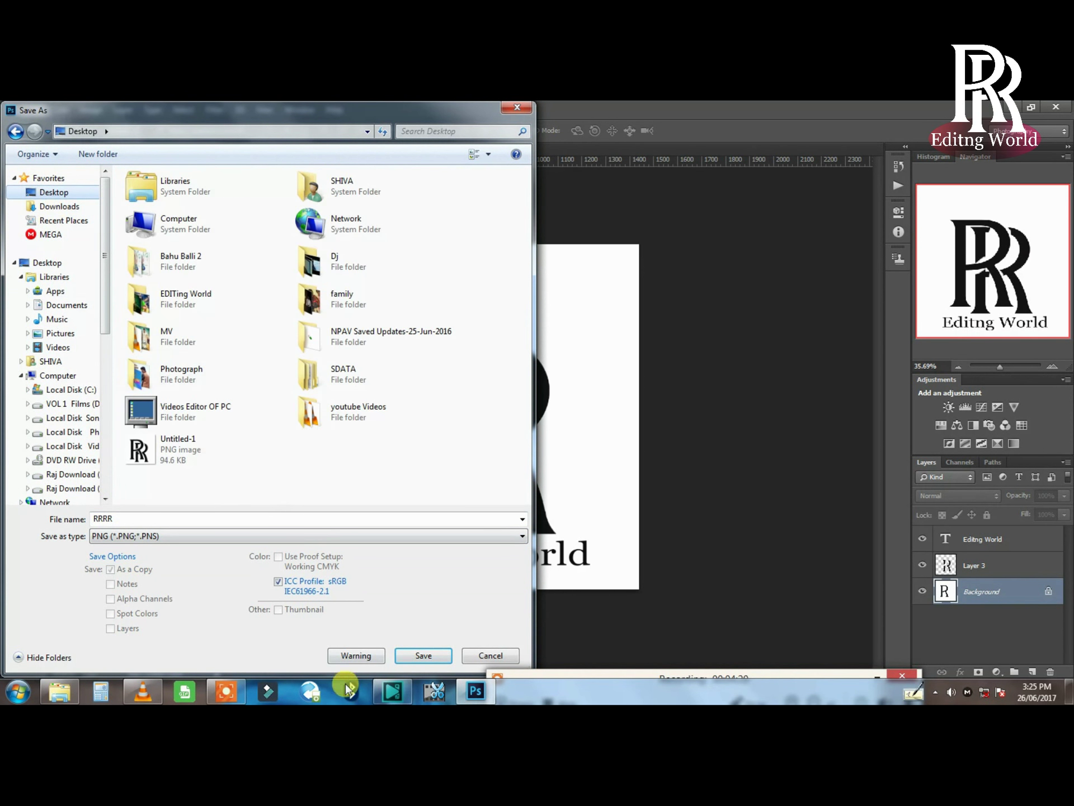
pyautogui.click(421, 655)
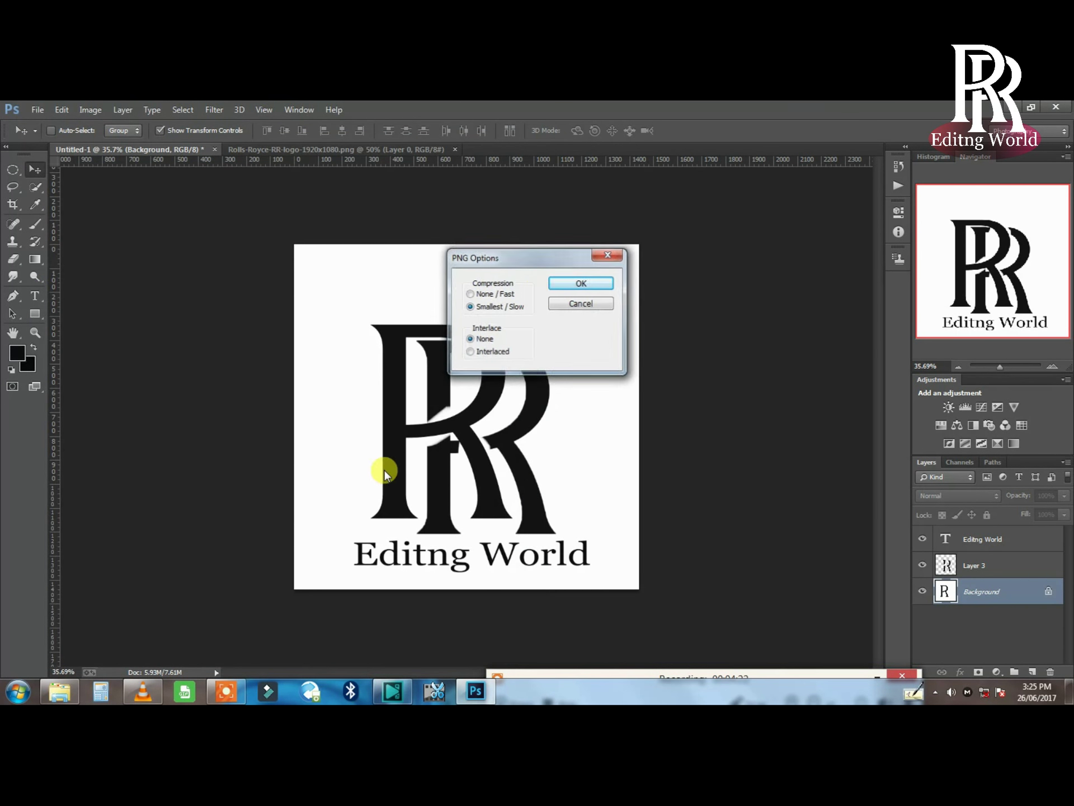
pyautogui.click(582, 284)
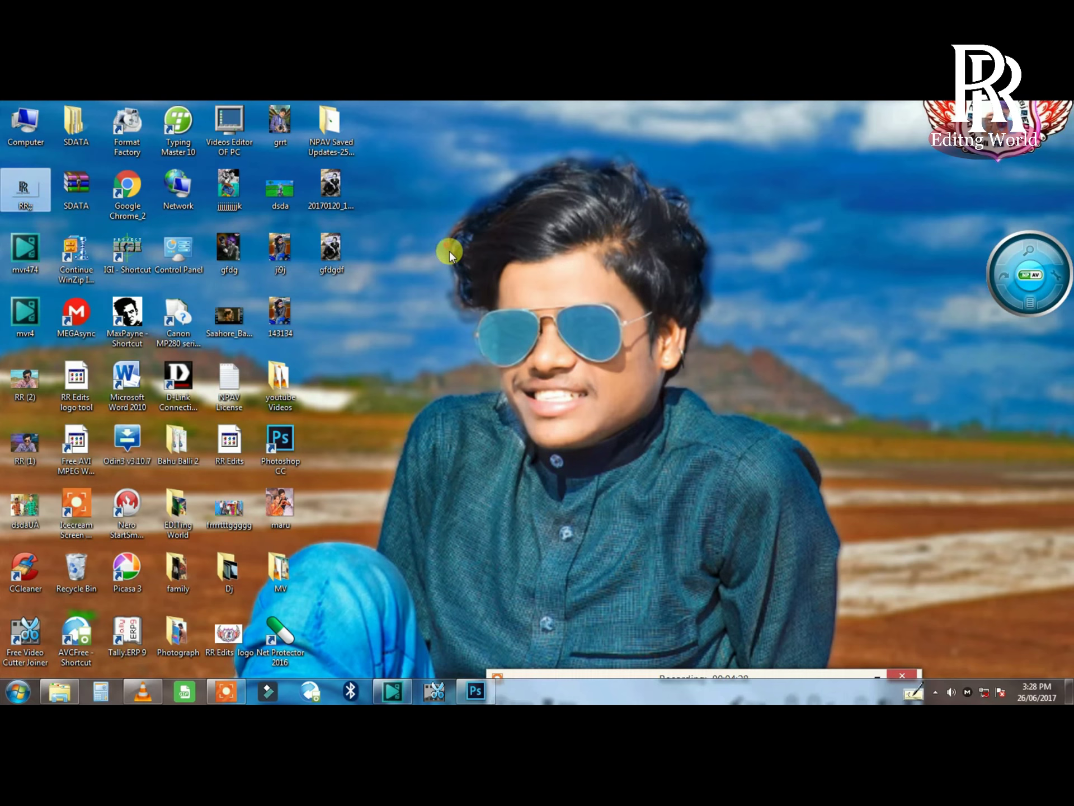
pyautogui.rightClick(448, 244)
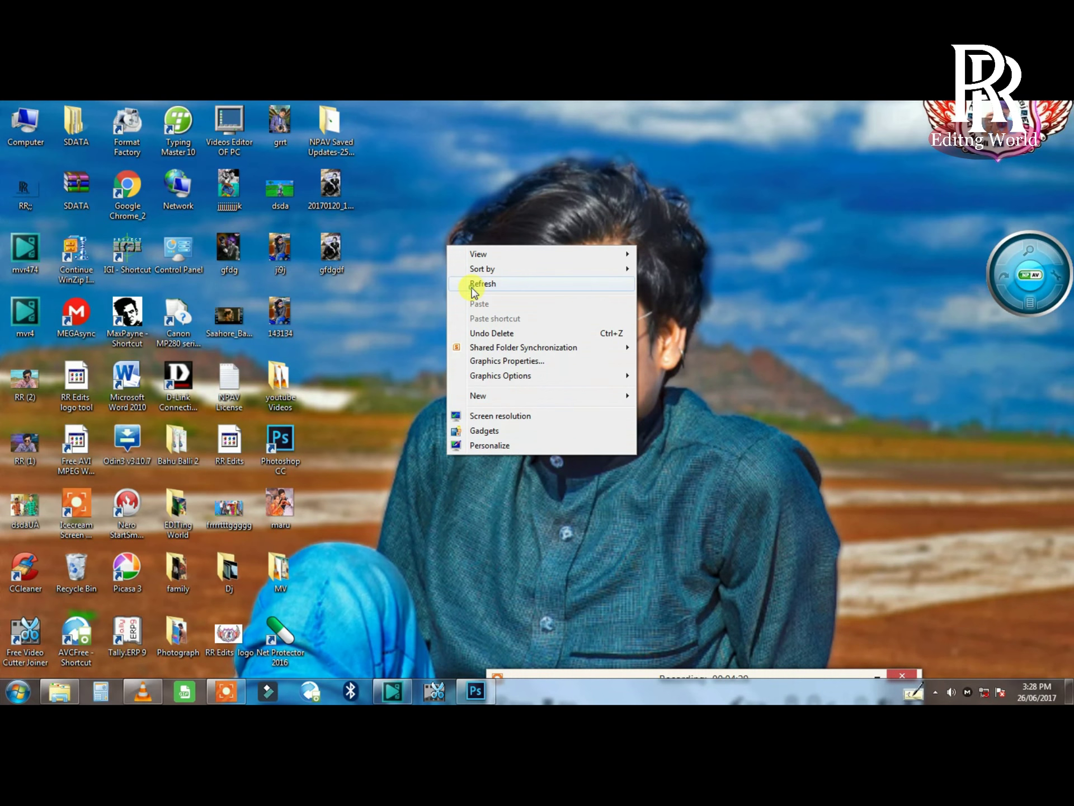
pyautogui.rightClick(472, 287)
pyautogui.click(499, 327)
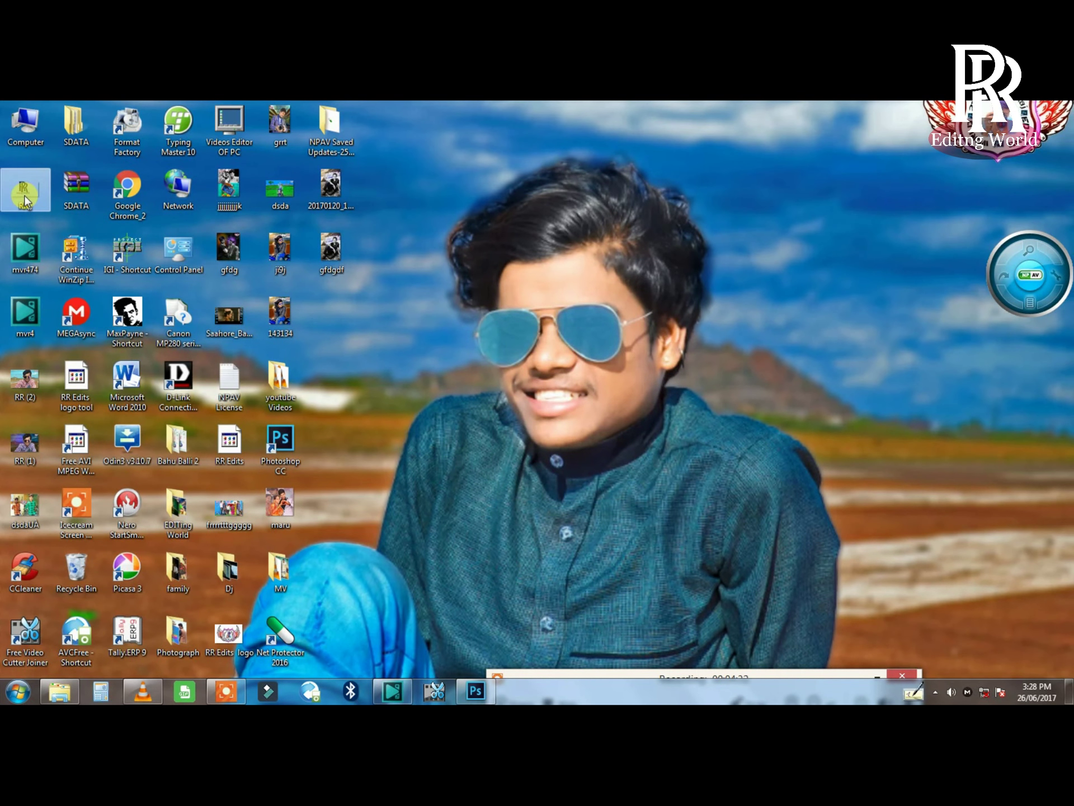
# - Open the RR;; PNG from the desktop in Windows Photo Viewer, examine the letter edges up close, and close it
pyautogui.doubleClick(25, 197)
pyautogui.scroll(5, 512, 314)
pyautogui.moveTo(497, 271); pyautogui.dragTo(501, 415)
pyautogui.scroll(5, 499, 365)
pyautogui.moveTo(499, 365); pyautogui.dragTo(485, 487)
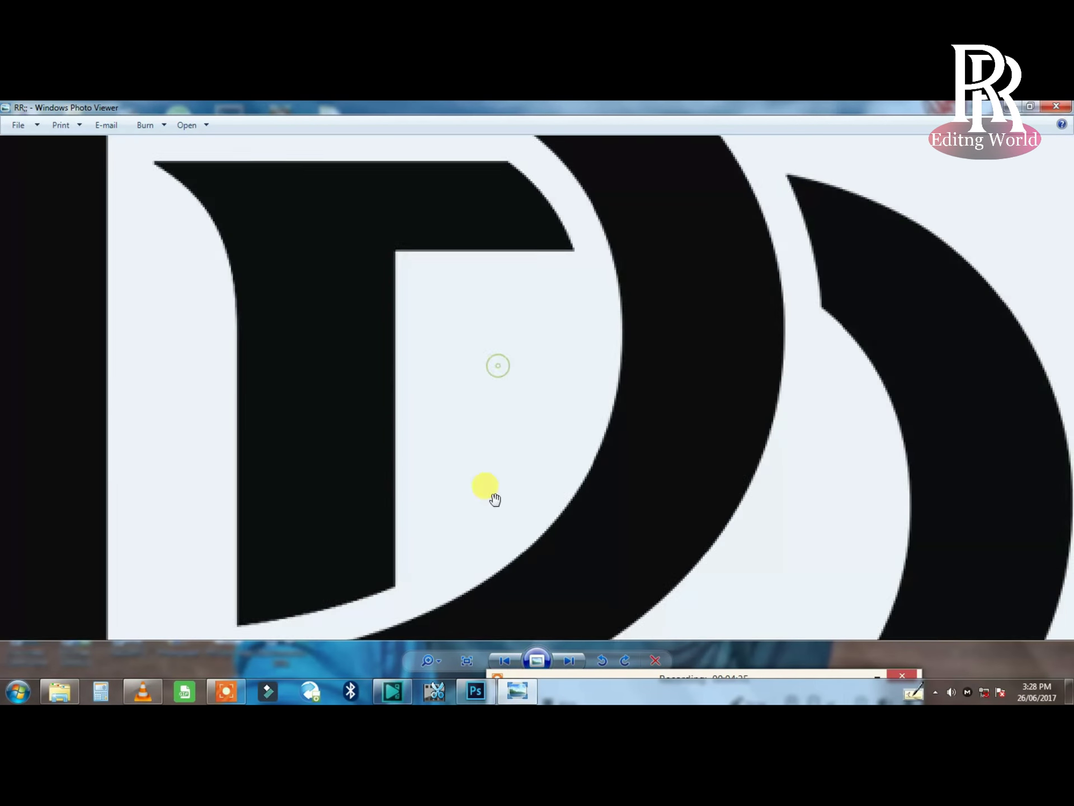
pyautogui.scroll(-10, 486, 487)
pyautogui.click(1066, 106)
# - Switch to Photoshop and open the RR;; PNG from the Desktop folder
pyautogui.click(476, 694)
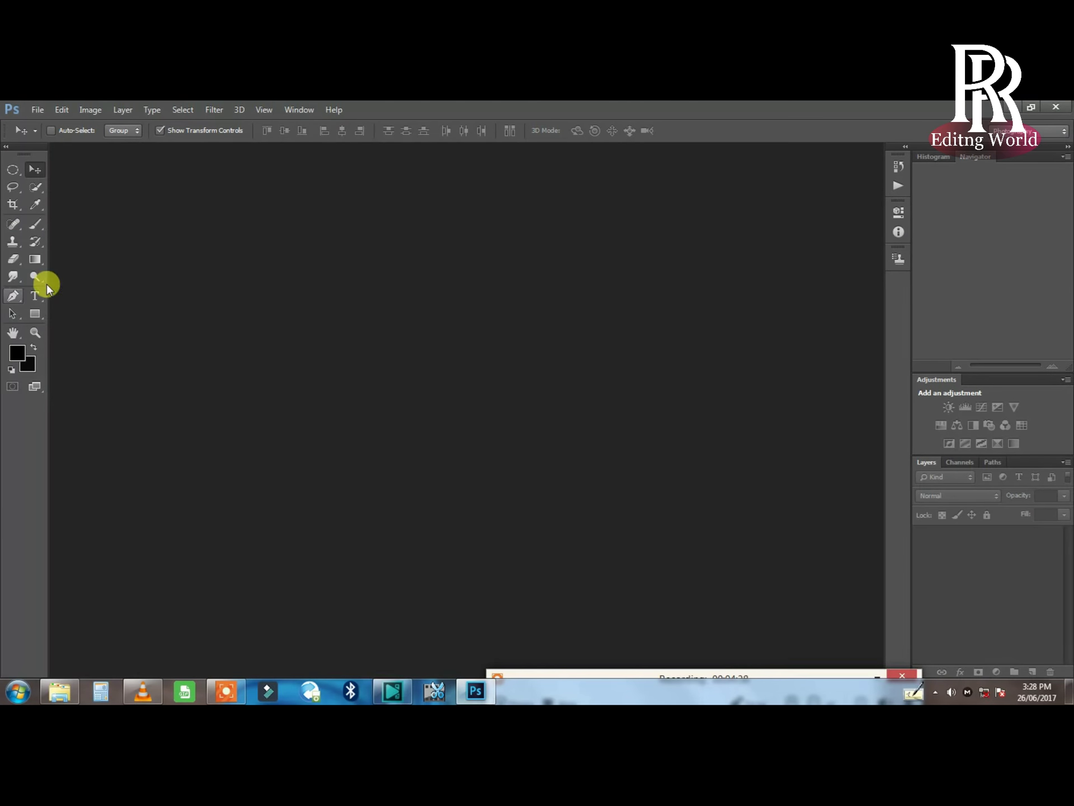
pyautogui.doubleClick(170, 263)
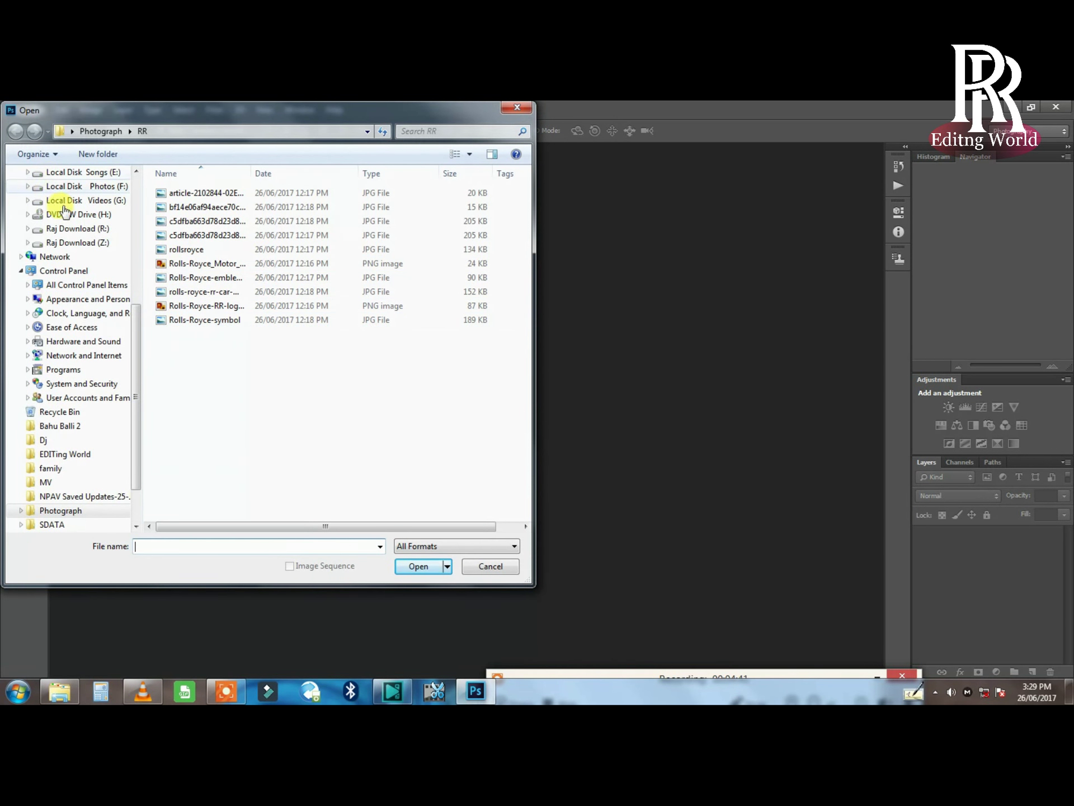
pyautogui.scroll(6, 72, 271)
pyautogui.click(48, 178)
pyautogui.click(54, 191)
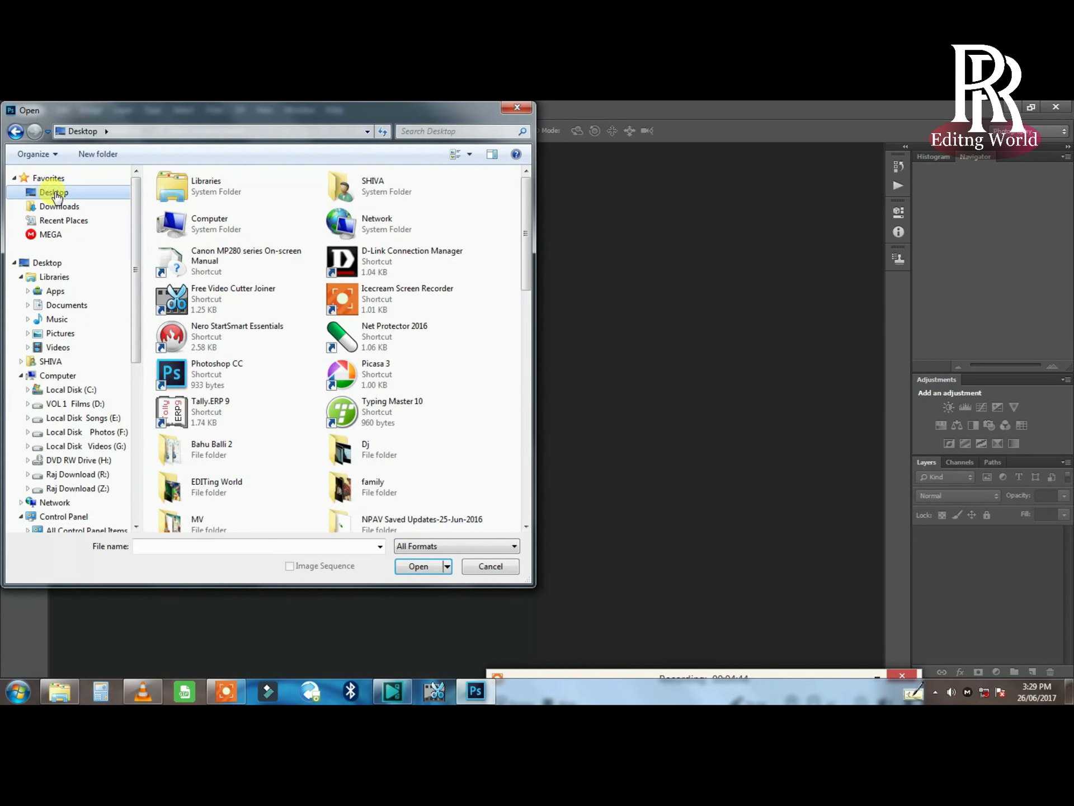
pyautogui.click(263, 373)
pyautogui.press('r')
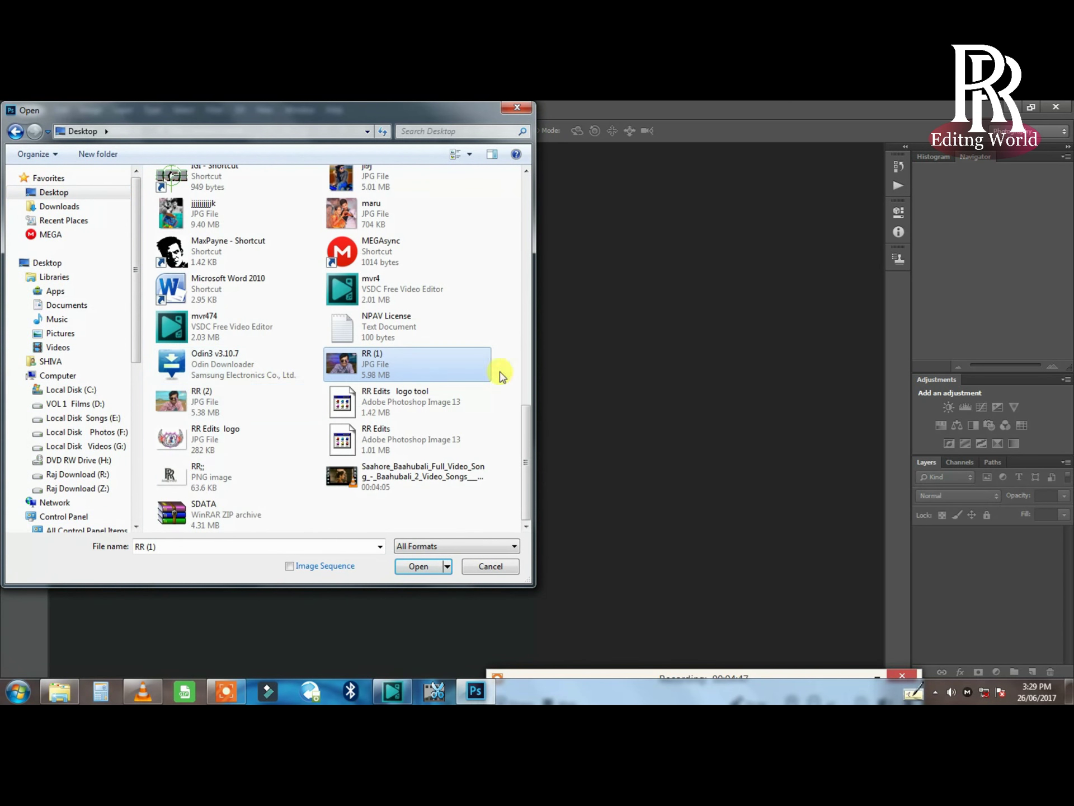
pyautogui.click(211, 478)
pyautogui.doubleClick(211, 478)
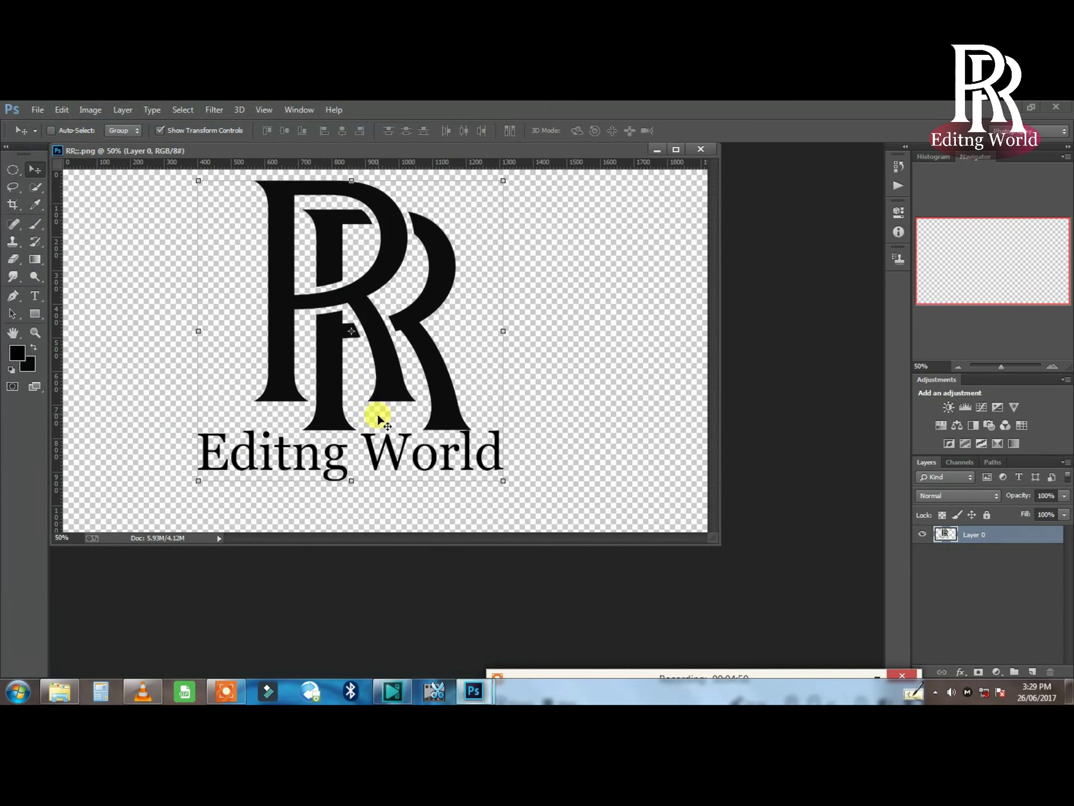
pyautogui.doubleClick(288, 153)
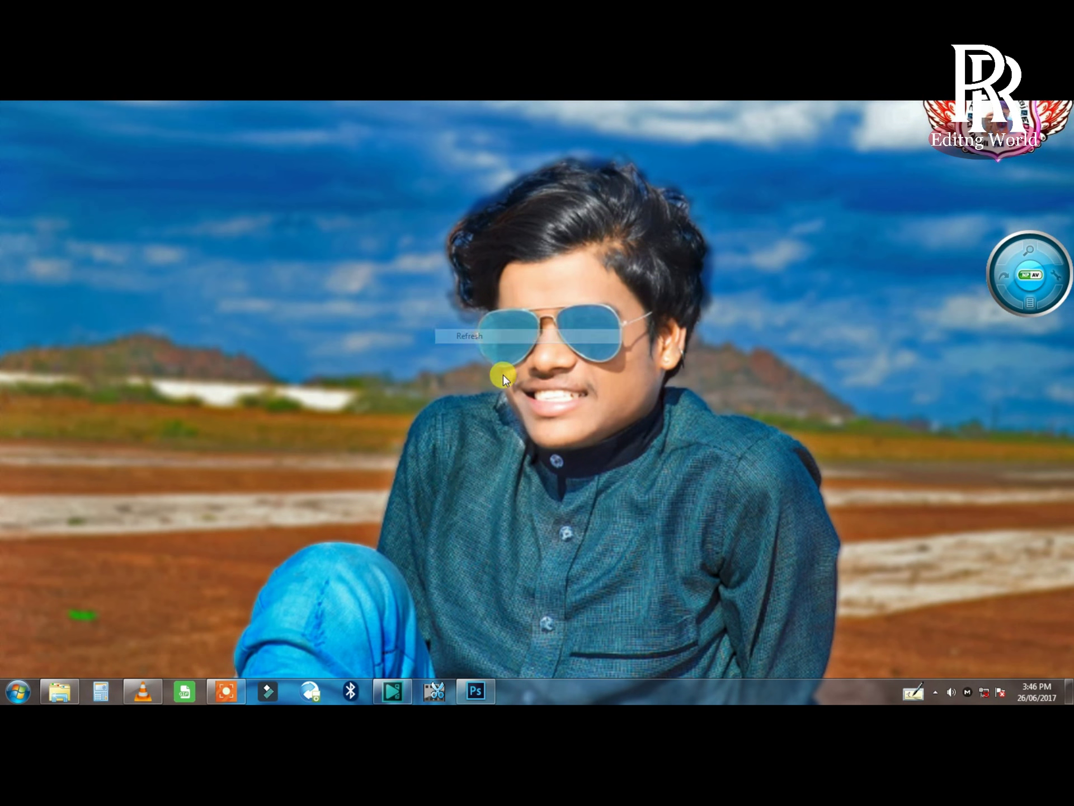
# - Refresh the desktop, inspect the RR;; PNG in Windows Photo Viewer, and close the viewer
pyautogui.rightClick(504, 376)
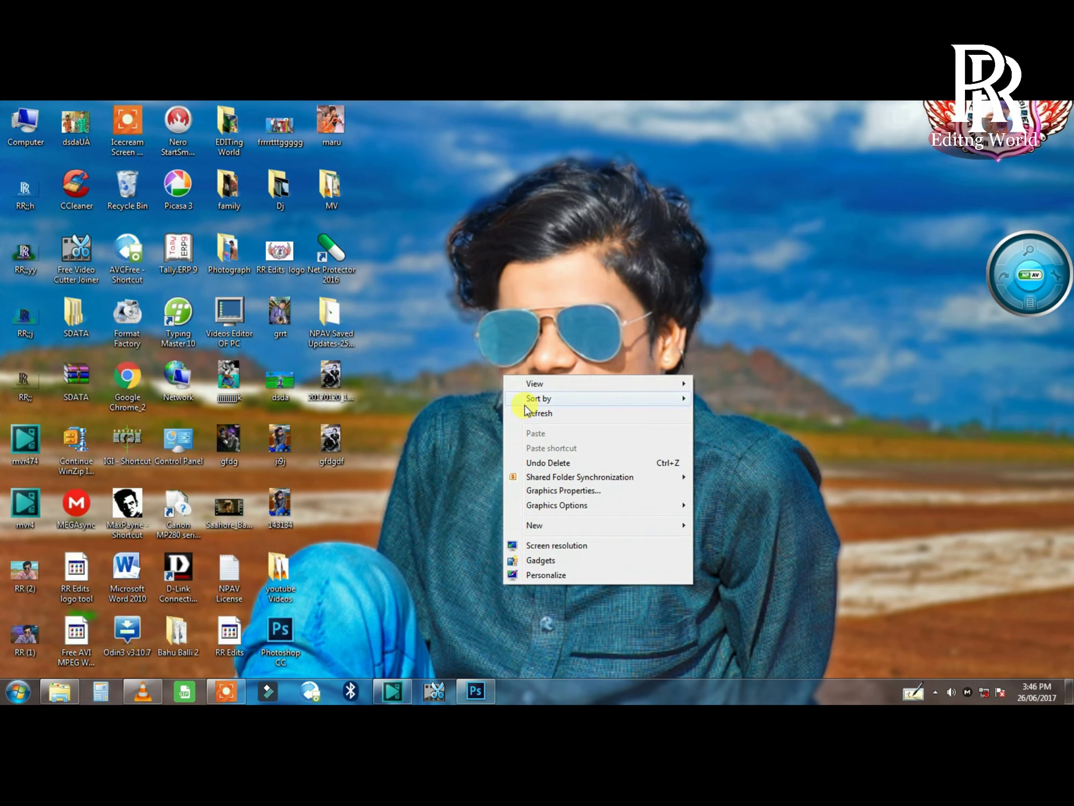
pyautogui.click(528, 413)
pyautogui.doubleClick(27, 386)
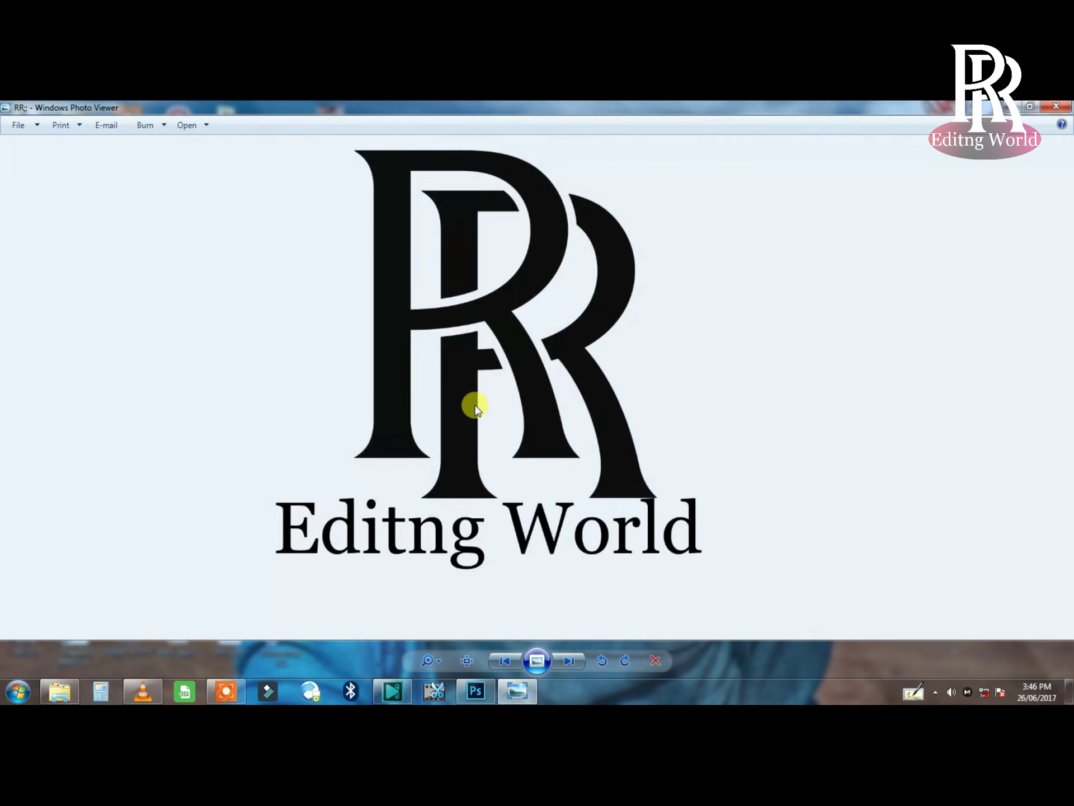
pyautogui.scroll(5, 484, 404)
pyautogui.scroll(-5, 561, 451)
pyautogui.click(1059, 107)
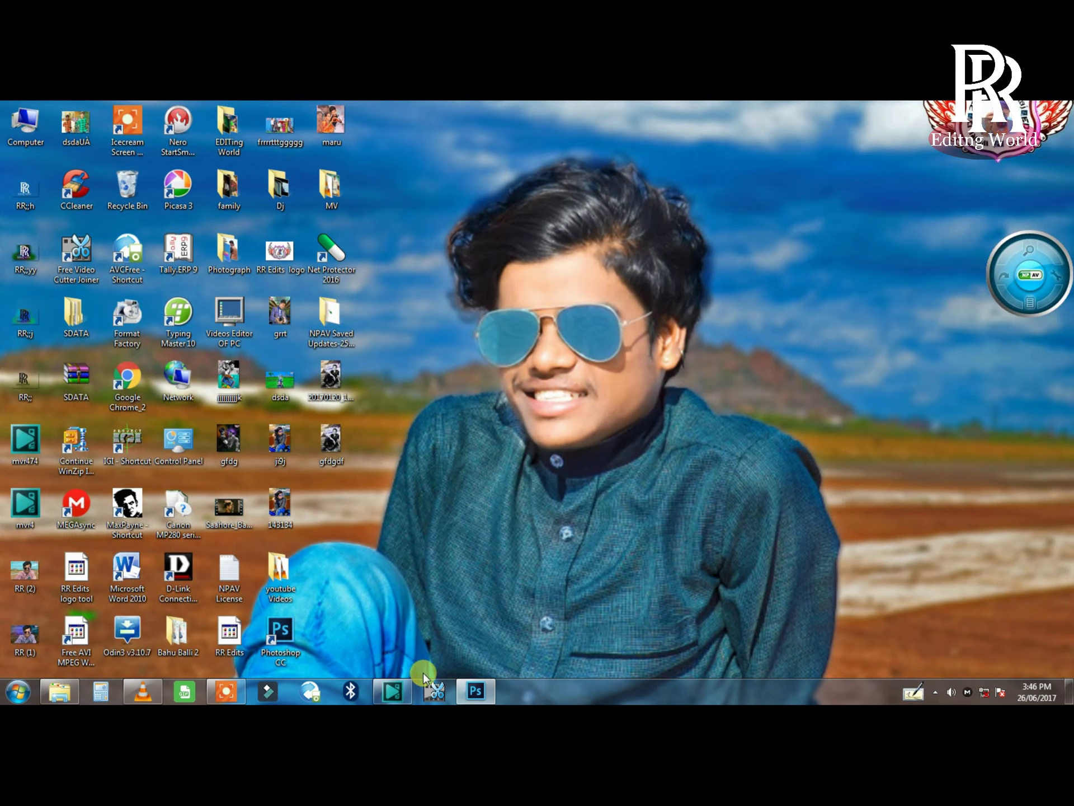
# - Return to Photoshop, reopen the RR;; PNG from the Desktop, and dock its window in the workspace
pyautogui.click(476, 691)
pyautogui.doubleClick(330, 308)
pyautogui.click(256, 424)
pyautogui.scroll(-10, 255, 424)
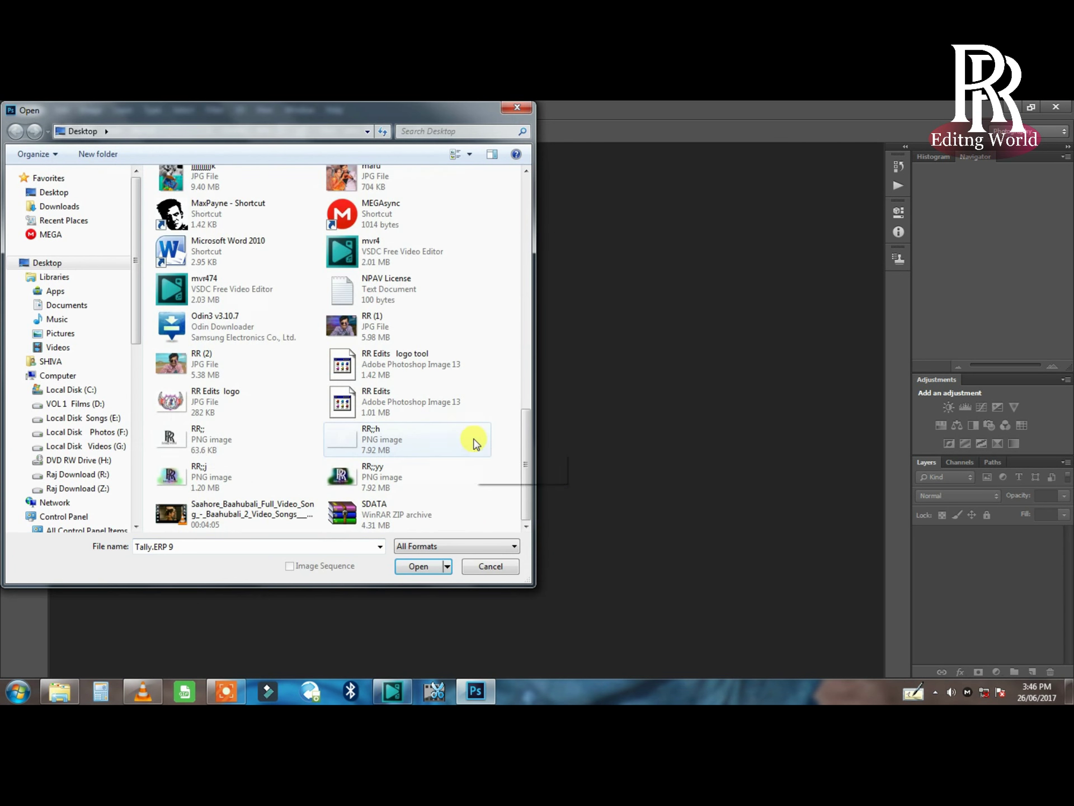
pyautogui.doubleClick(204, 437)
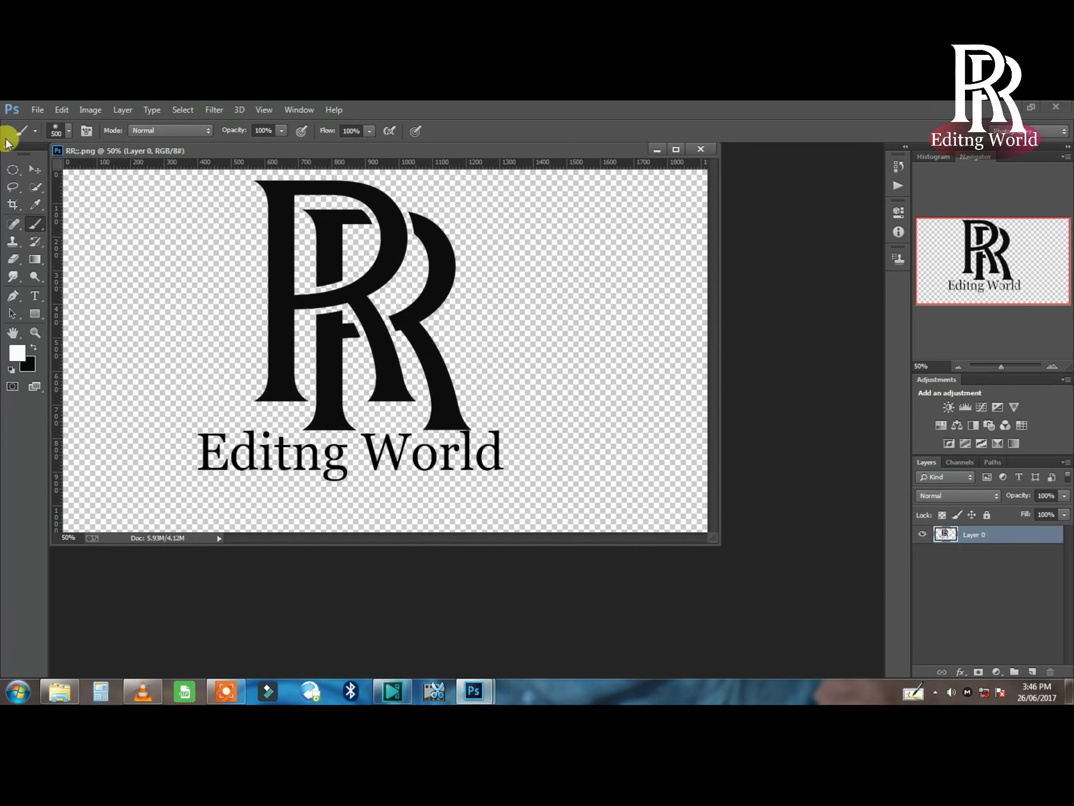
pyautogui.click(34, 170)
pyautogui.moveTo(210, 159); pyautogui.dragTo(235, 148)
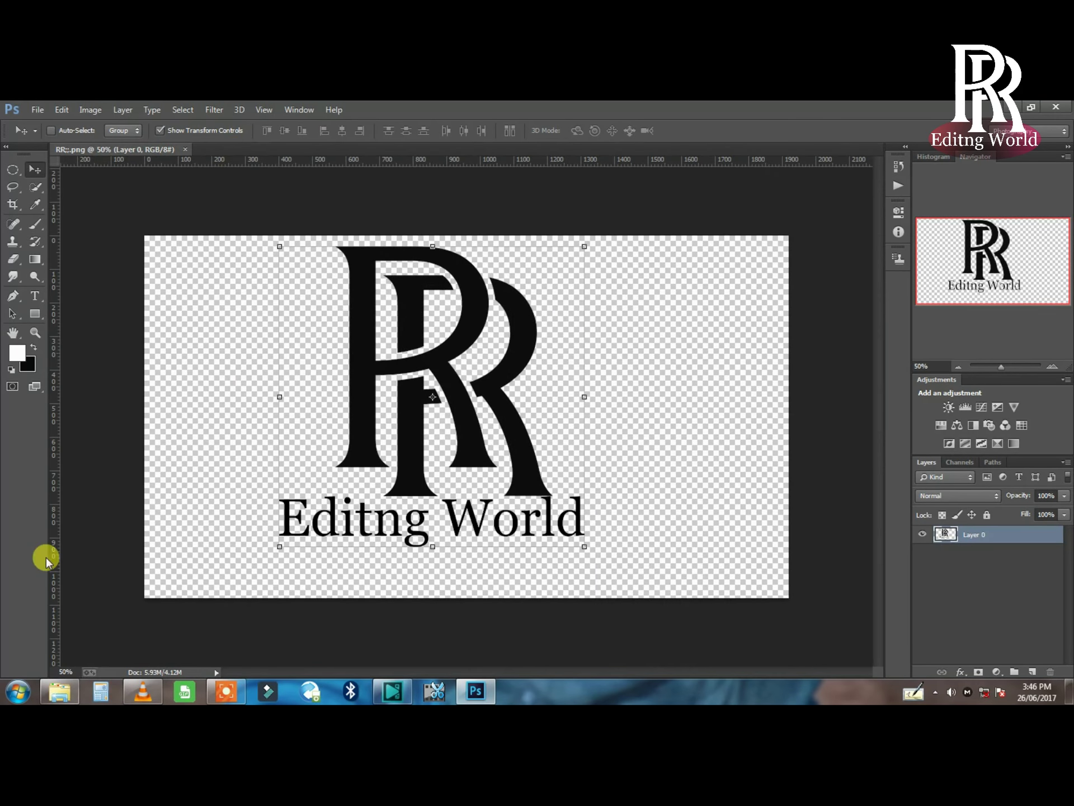
# - Select the monogram and caption with Quick Selection and copy them onto a new layer
pyautogui.click(29, 186)
pyautogui.keyDown('alt'); pyautogui.click(194, 351); pyautogui.keyUp('alt')
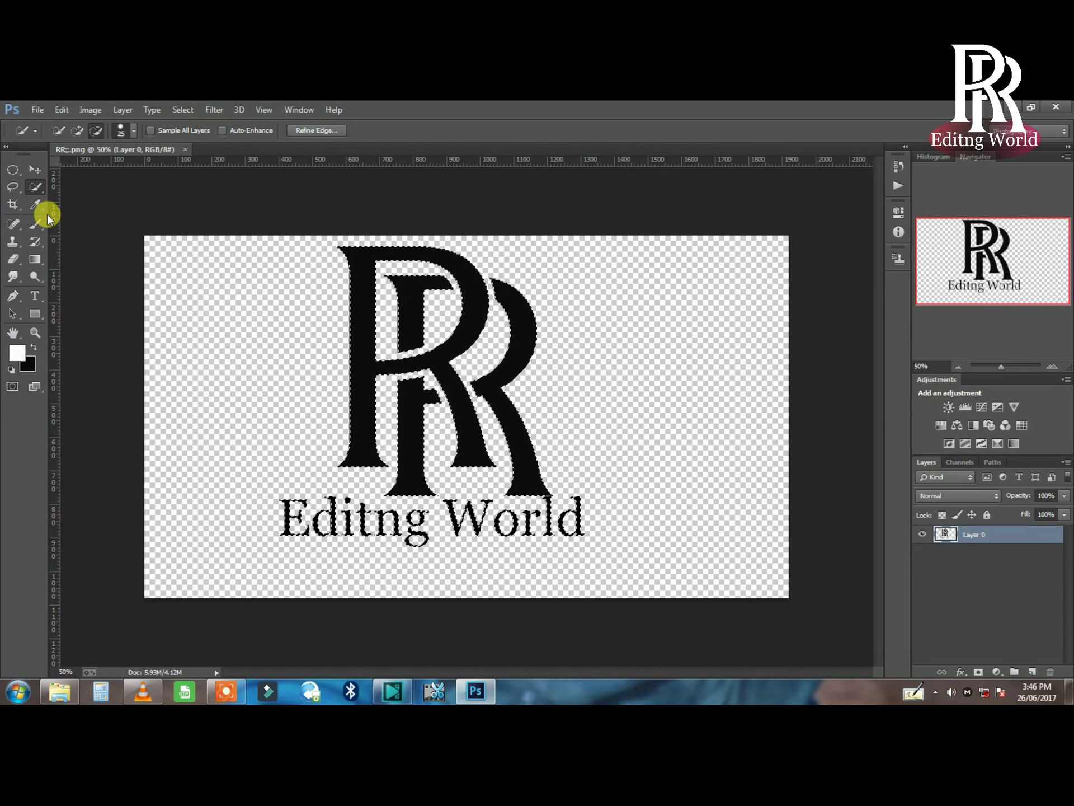
pyautogui.hotkey('ctrl', 'j')
# - Choose the Brush tool and set both the foreground and background colors to white (ffffff)
pyautogui.click(34, 224)
pyautogui.click(23, 351)
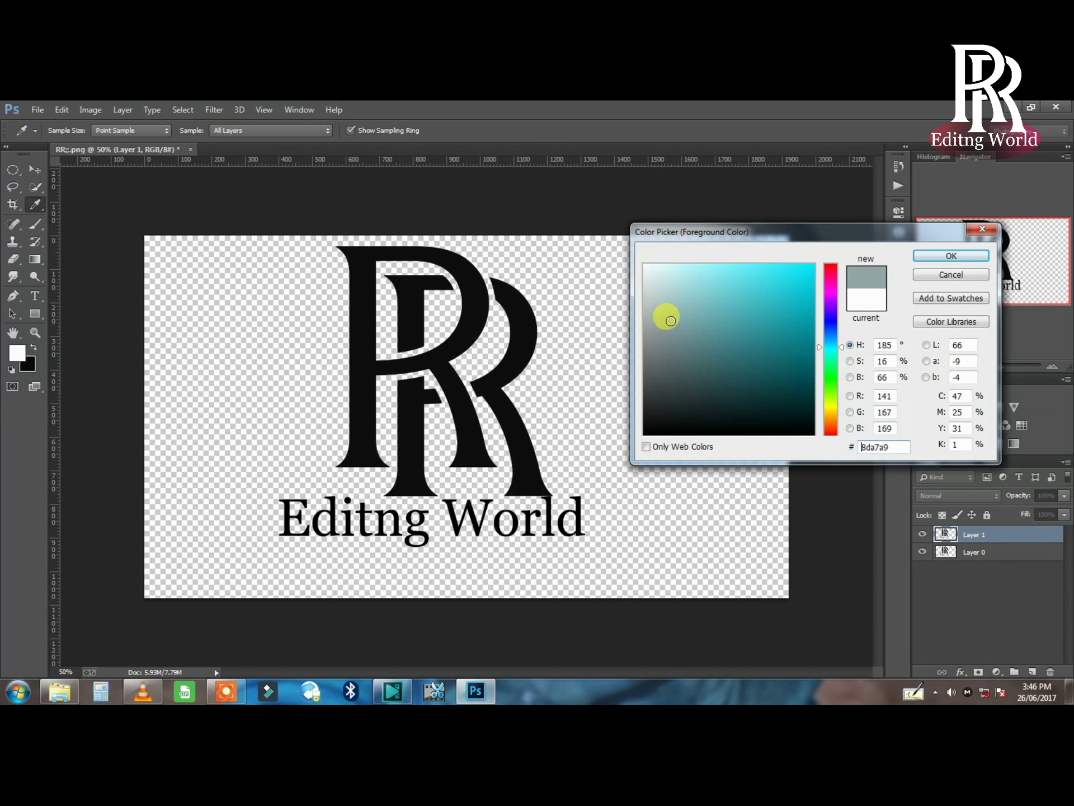
pyautogui.moveTo(666, 314); pyautogui.dragTo(645, 264)
pyautogui.click(951, 255)
pyautogui.click(27, 364)
pyautogui.moveTo(771, 397); pyautogui.dragTo(630, 241)
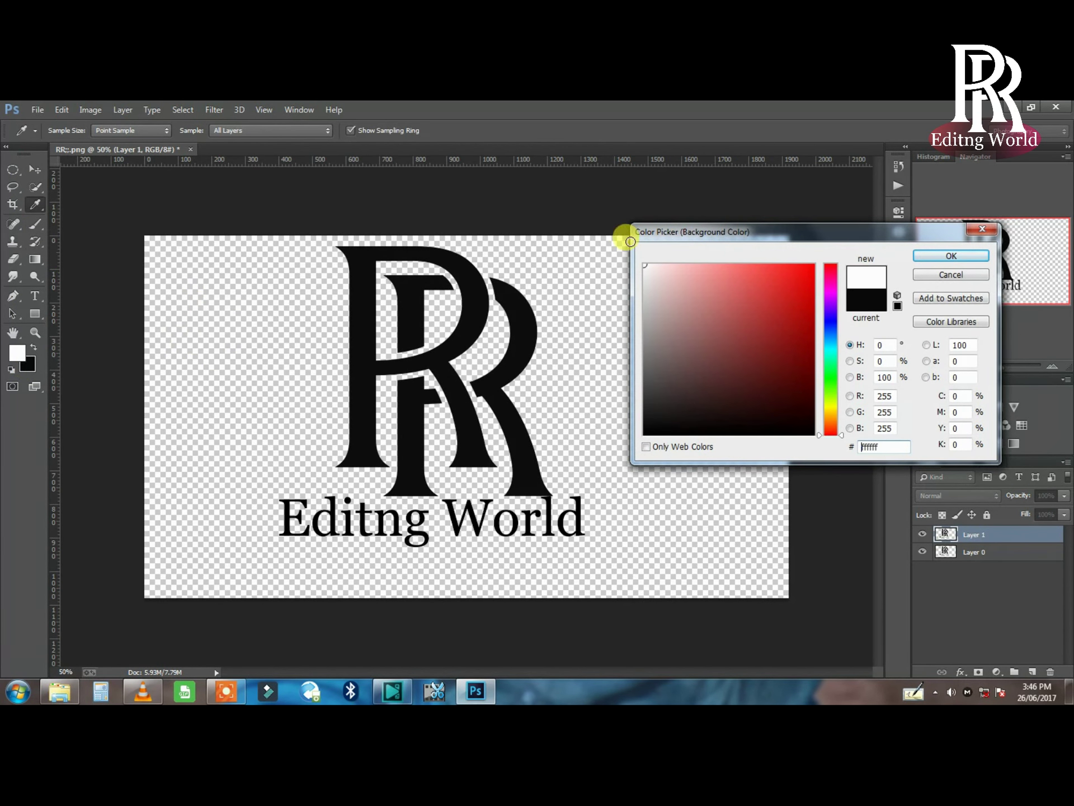
pyautogui.click(961, 258)
# - Enlarge the brush to 1000 px, try a white stroke over the logo, and undo it
pyautogui.press(']')
pyautogui.press(']')
pyautogui.press(']')
pyautogui.press(']')
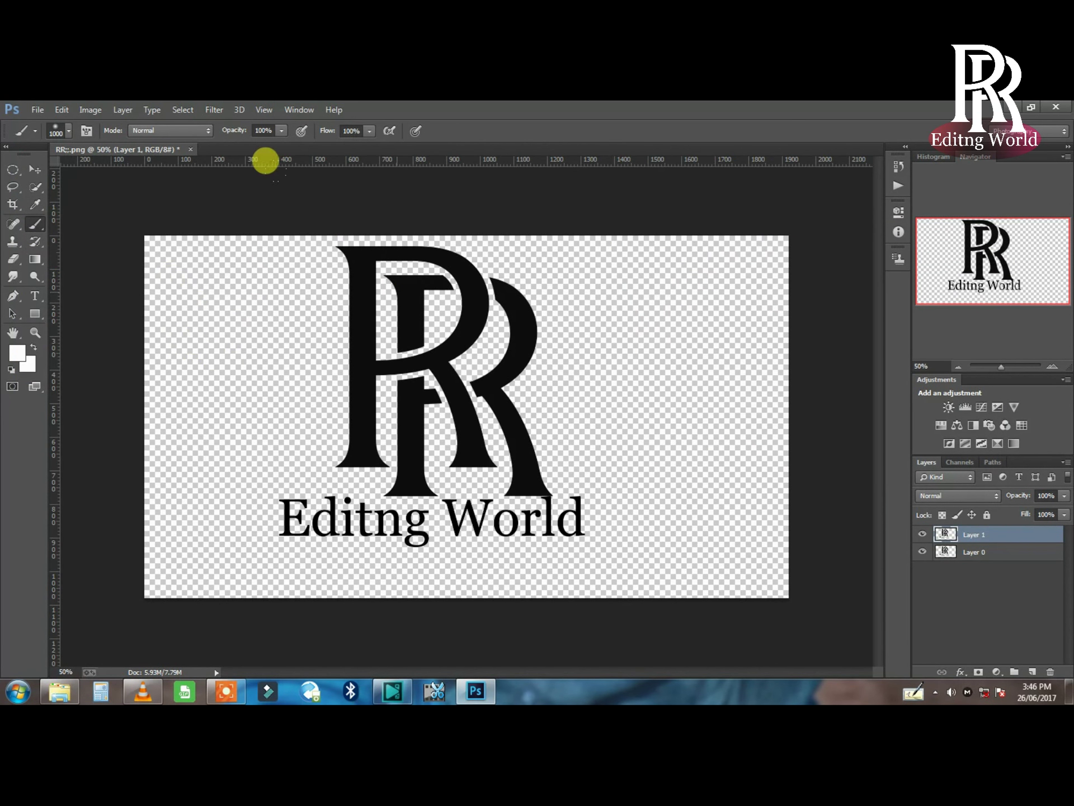
pyautogui.moveTo(399, 292)
pyautogui.mouseDown()
pyautogui.moveTo(383, 370)
pyautogui.moveTo(403, 314)
pyautogui.mouseUp()
pyautogui.hotkey('ctrl', 'z')
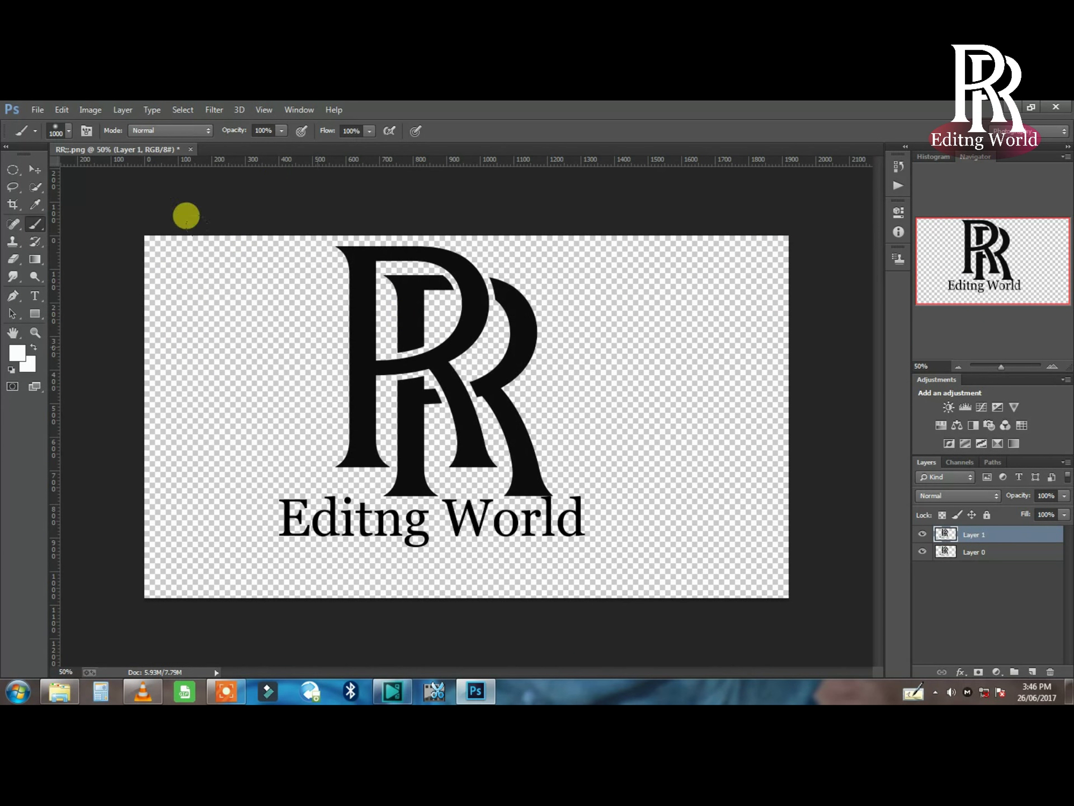
# - Select only the monogram and caption on Layer 1 with Quick Selection and paint them white
pyautogui.click(34, 188)
pyautogui.hotkey('ctrl', 'a')
pyautogui.click(184, 315)
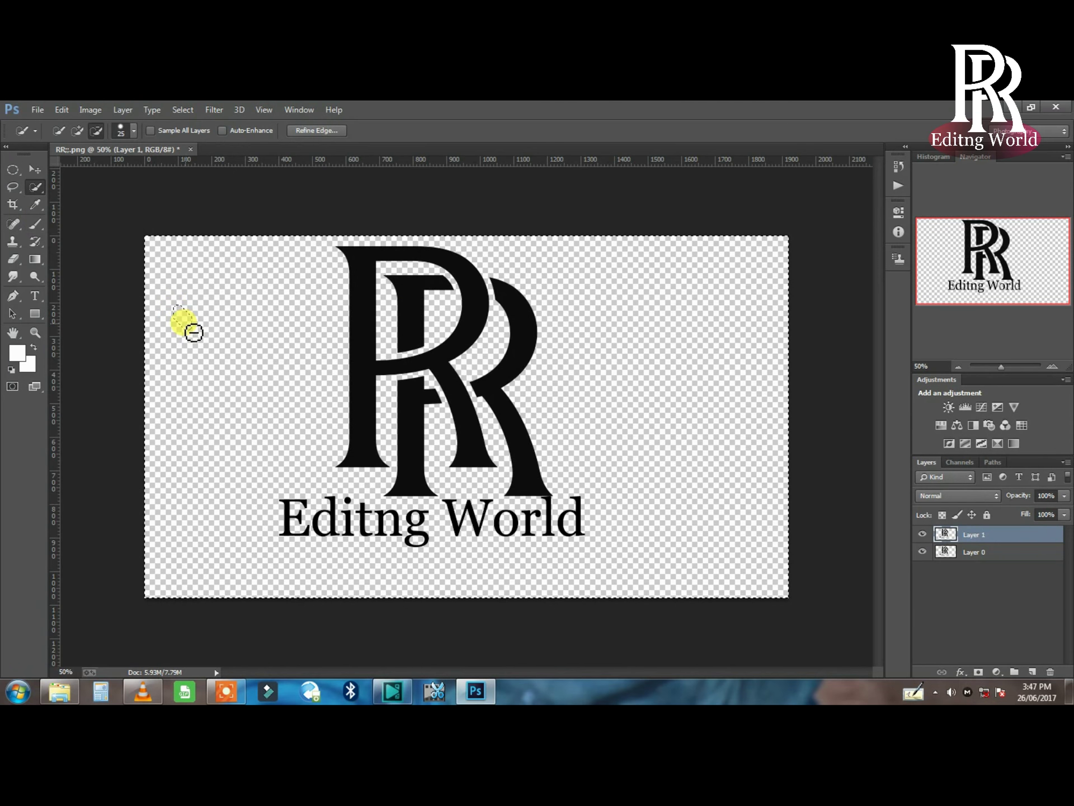
pyautogui.click(34, 224)
pyautogui.moveTo(261, 200)
pyautogui.mouseDown()
pyautogui.moveTo(284, 232)
pyautogui.moveTo(184, 451)
pyautogui.moveTo(343, 373)
pyautogui.moveTo(428, 354)
pyautogui.moveTo(409, 390)
pyautogui.mouseUp()
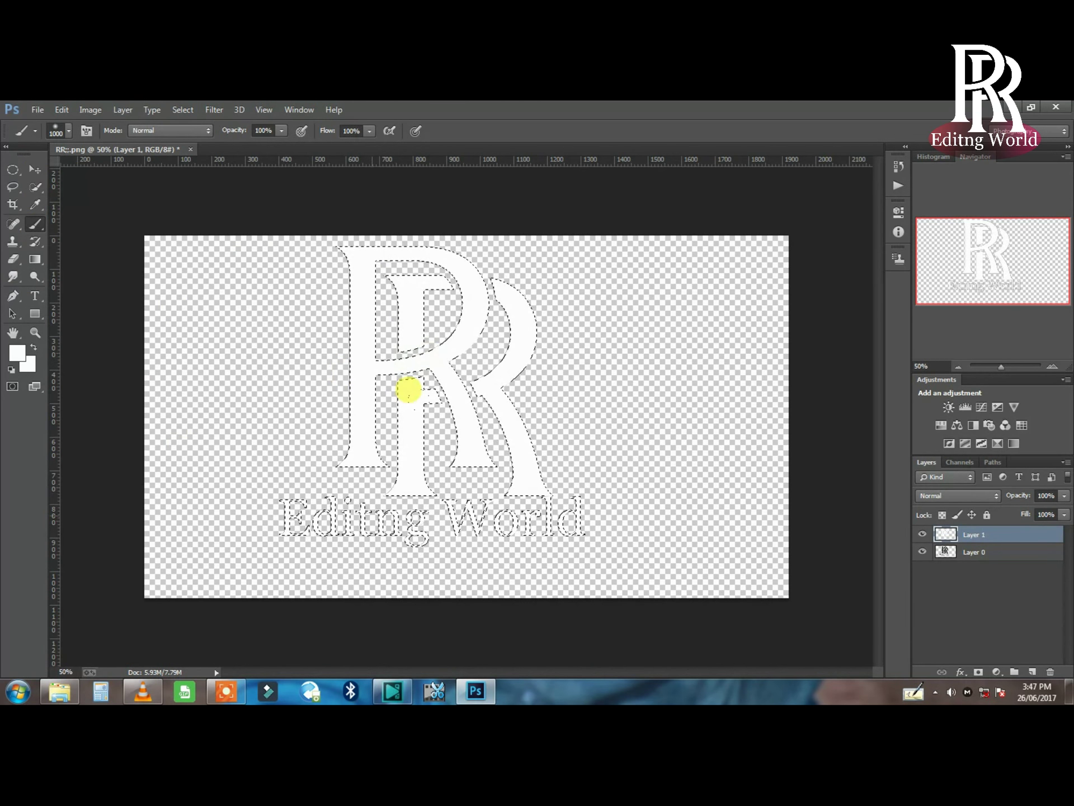
# - Add a layer above Layer 1, try an elliptical selection beneath the caption, and undo both
pyautogui.click(32, 192)
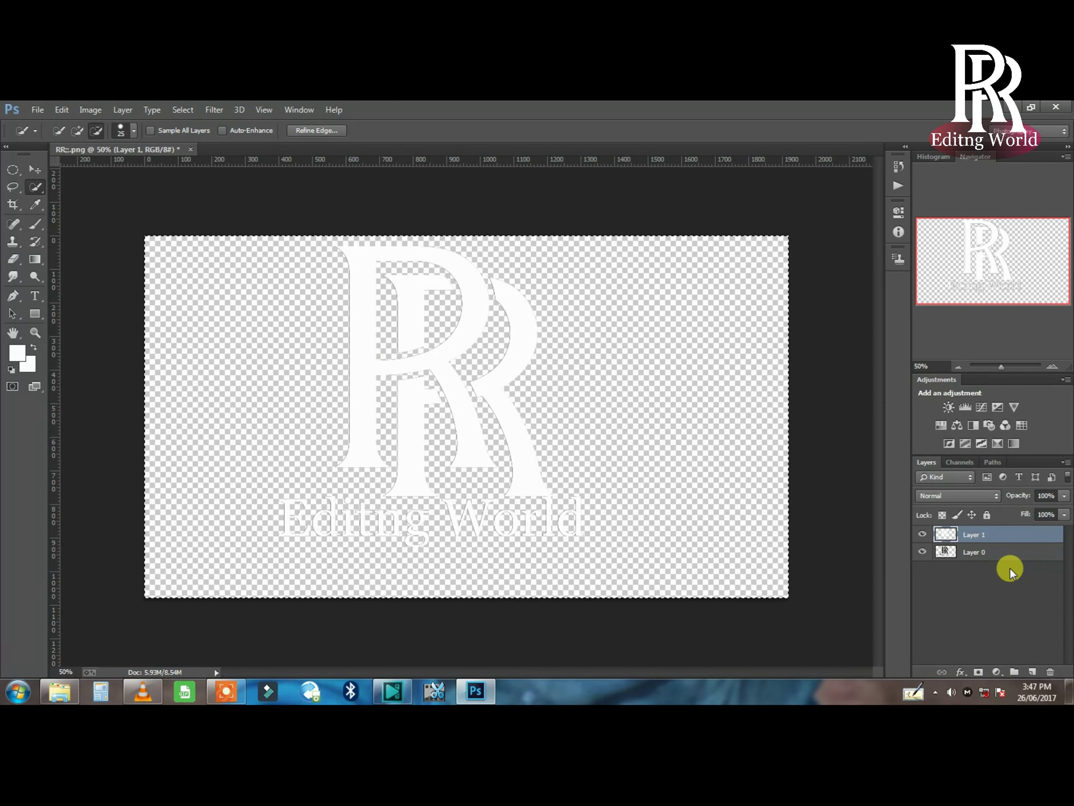
pyautogui.click(1032, 672)
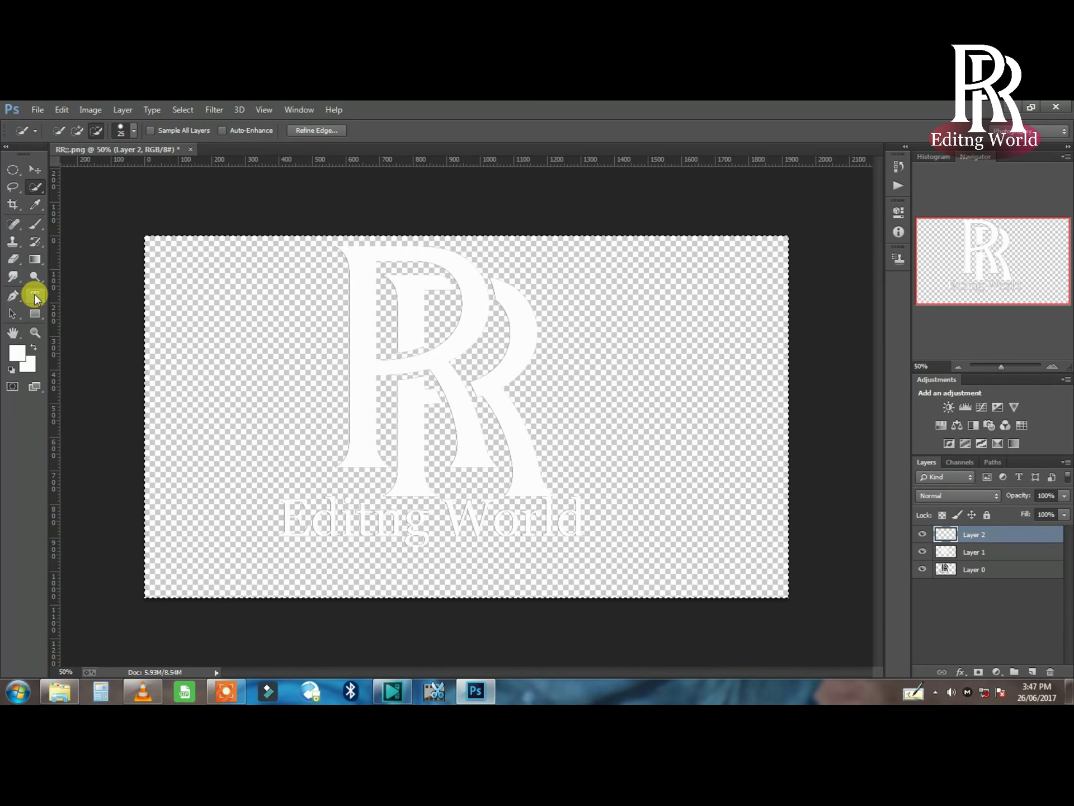
pyautogui.click(13, 169)
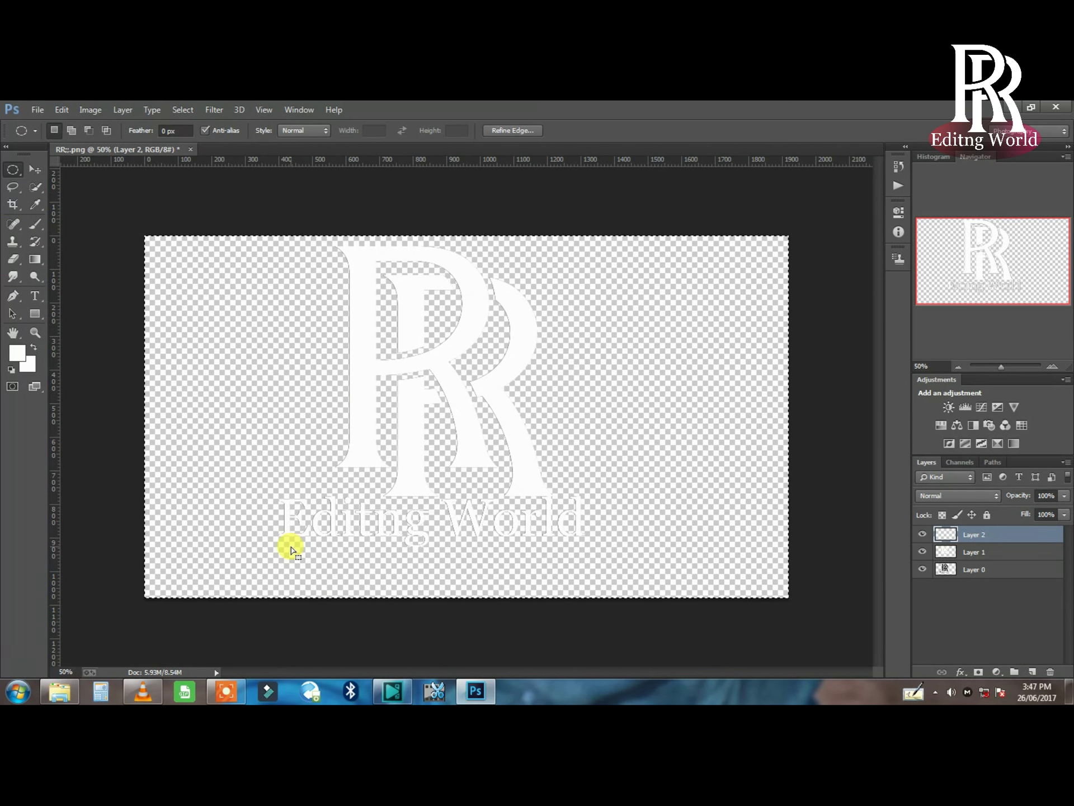
pyautogui.moveTo(283, 547); pyautogui.dragTo(320, 553)
pyautogui.hotkey('ctrl', 'alt', 'z')
pyautogui.hotkey('ctrl', 'alt', 'z')
pyautogui.hotkey('ctrl', 'alt', 'z')
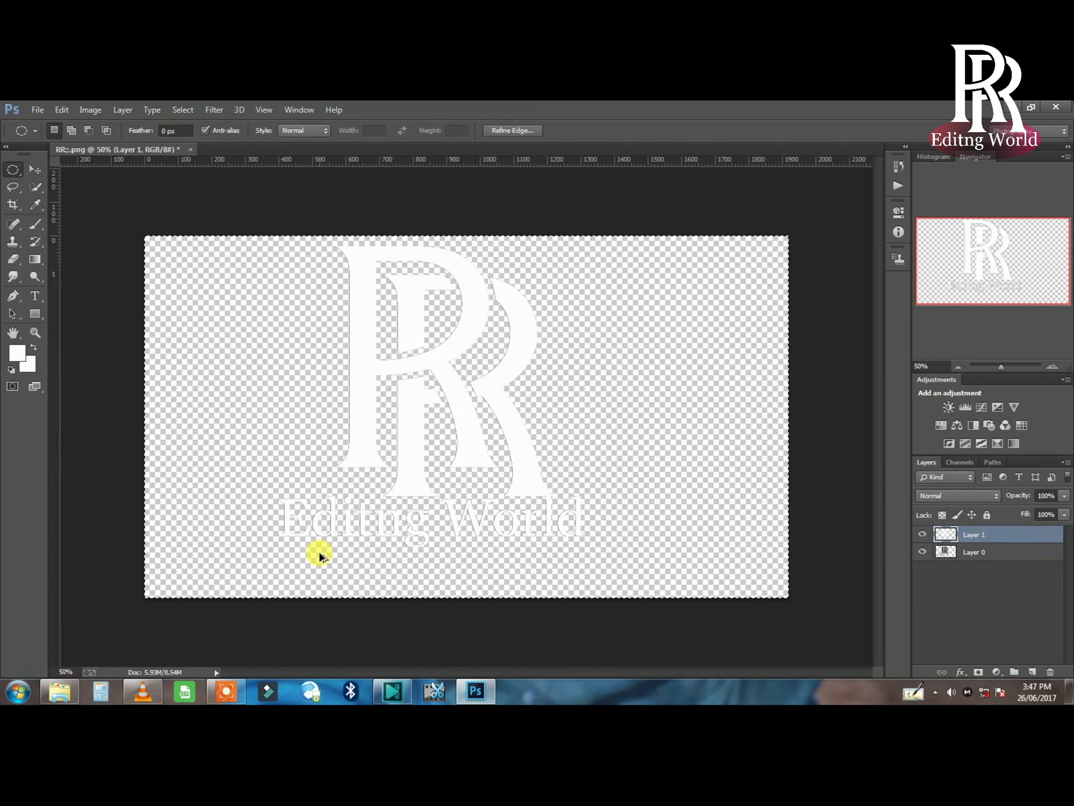
# - Enlarge the Quick Selection brush to 500 px and subtract the whole logo from the selection
pyautogui.click(36, 188)
pyautogui.press(']')
pyautogui.press(']')
pyautogui.press(']')
pyautogui.press(']')
pyautogui.press(']')
pyautogui.press(']')
pyautogui.press(']')
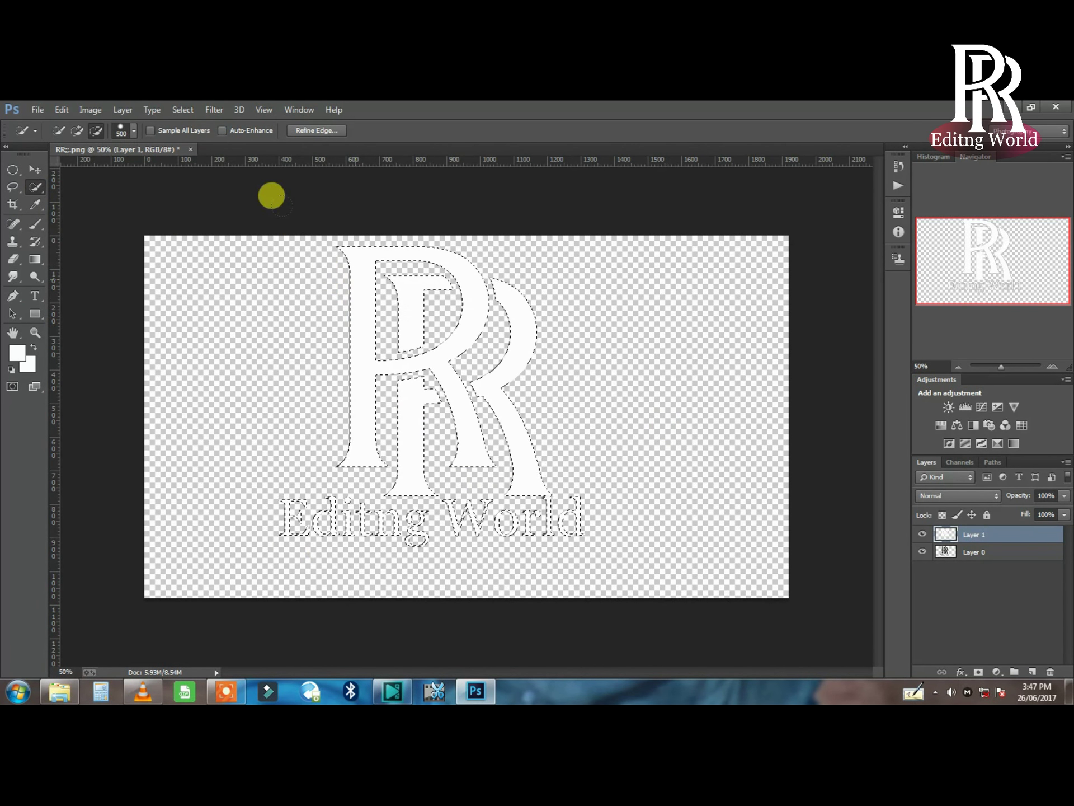
pyautogui.moveTo(279, 203)
pyautogui.mouseDown()
pyautogui.moveTo(298, 251)
pyautogui.moveTo(383, 250)
pyautogui.moveTo(433, 349)
pyautogui.mouseUp()
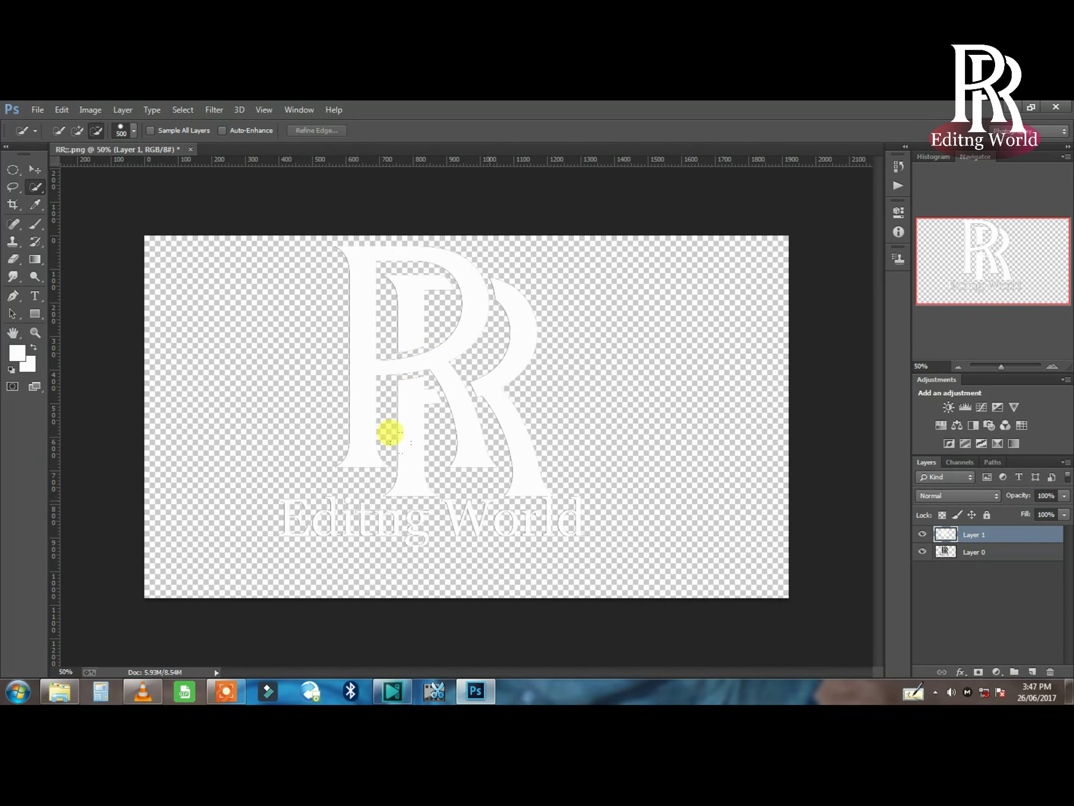
# - Draw a very thin elliptical selection just beneath the Editng World caption, spanning its width
pyautogui.click(12, 170)
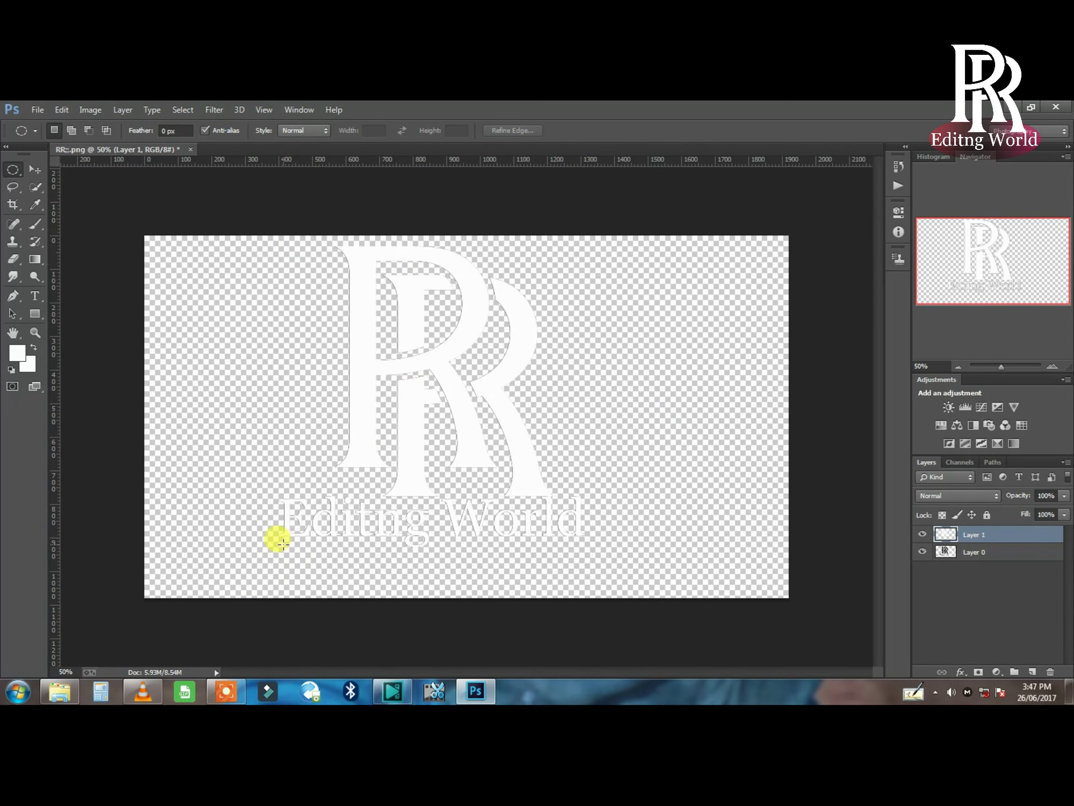
pyautogui.moveTo(283, 544); pyautogui.dragTo(599, 554)
pyautogui.click(35, 169)
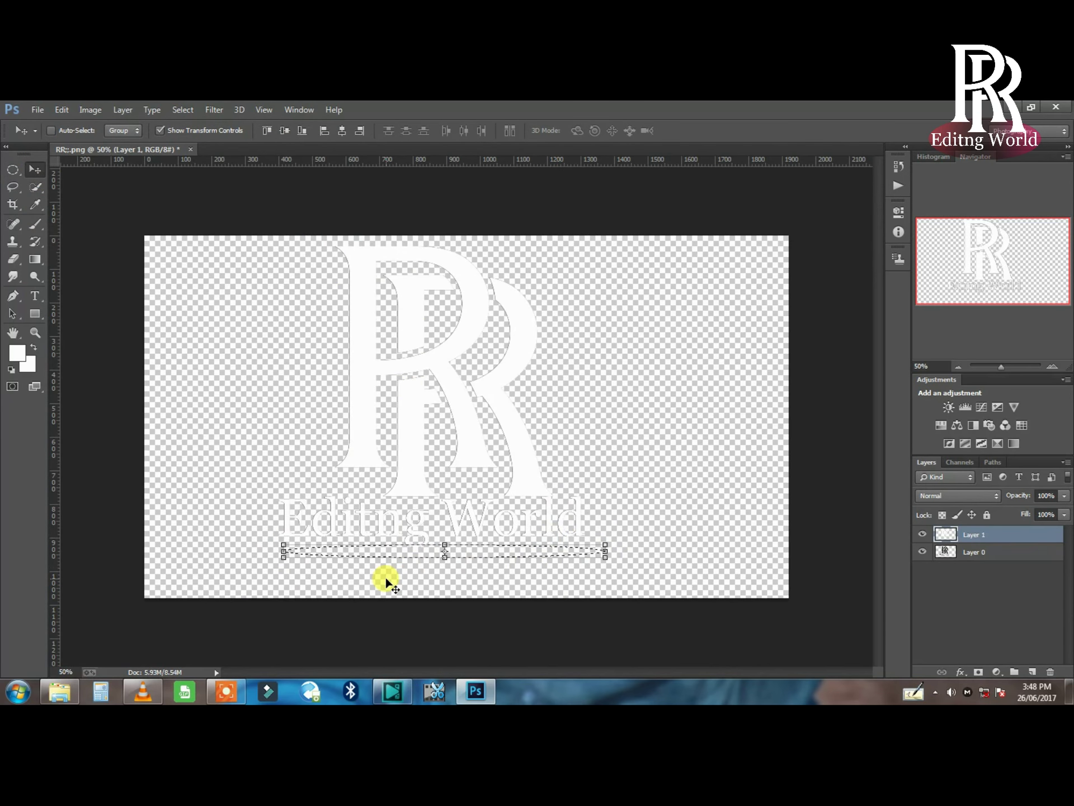
# - Try moving the thin elliptical selection on Layer 1 twice, undo the moves, and deselect it
pyautogui.scroll(6, 390, 560)
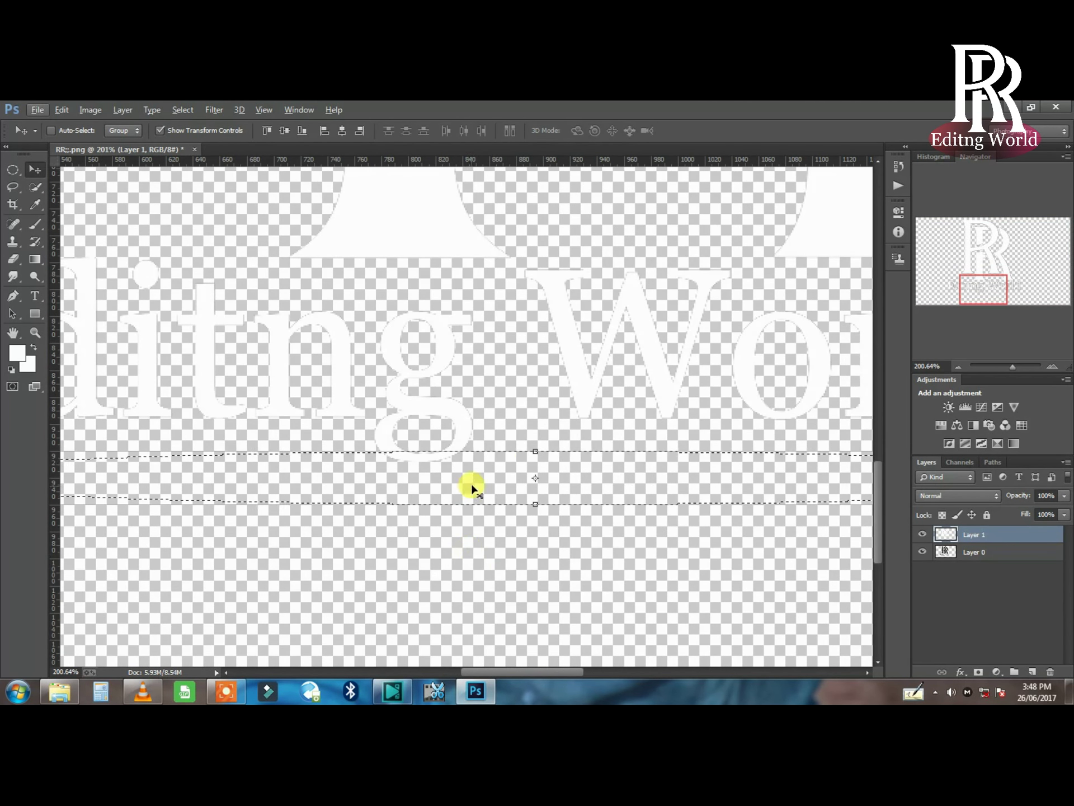
pyautogui.moveTo(490, 480); pyautogui.dragTo(493, 455)
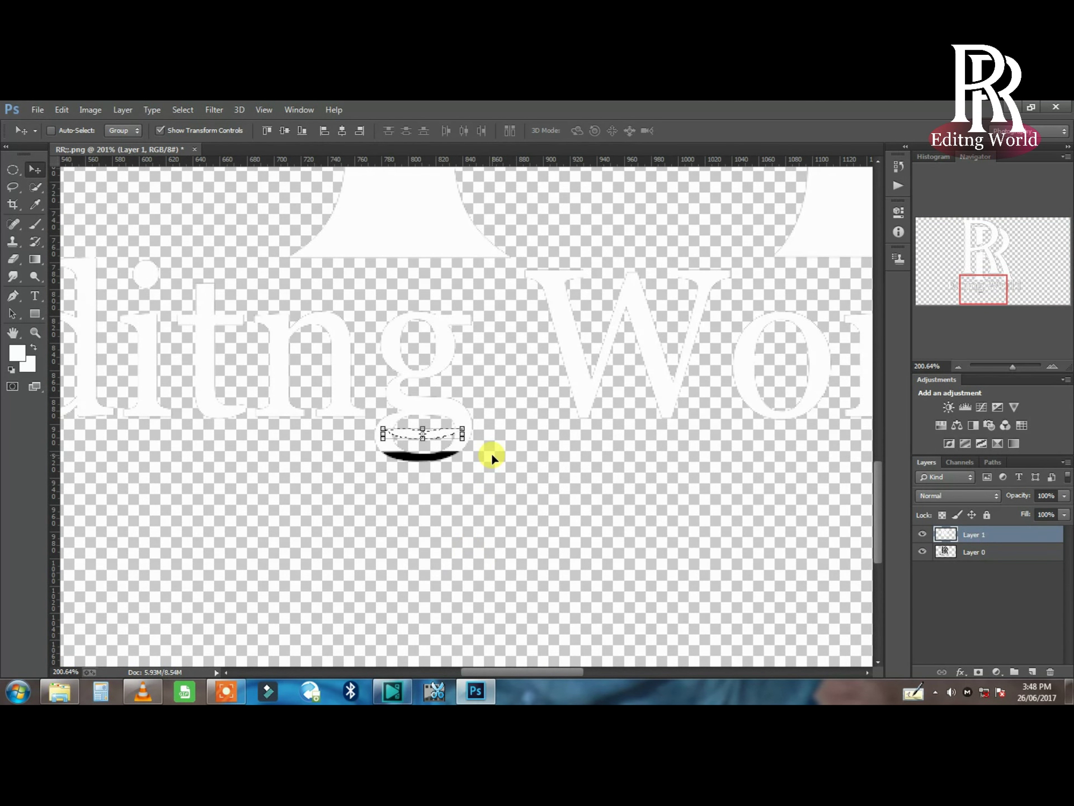
pyautogui.hotkey('ctrl', 'z')
pyautogui.scroll(-4, 467, 492)
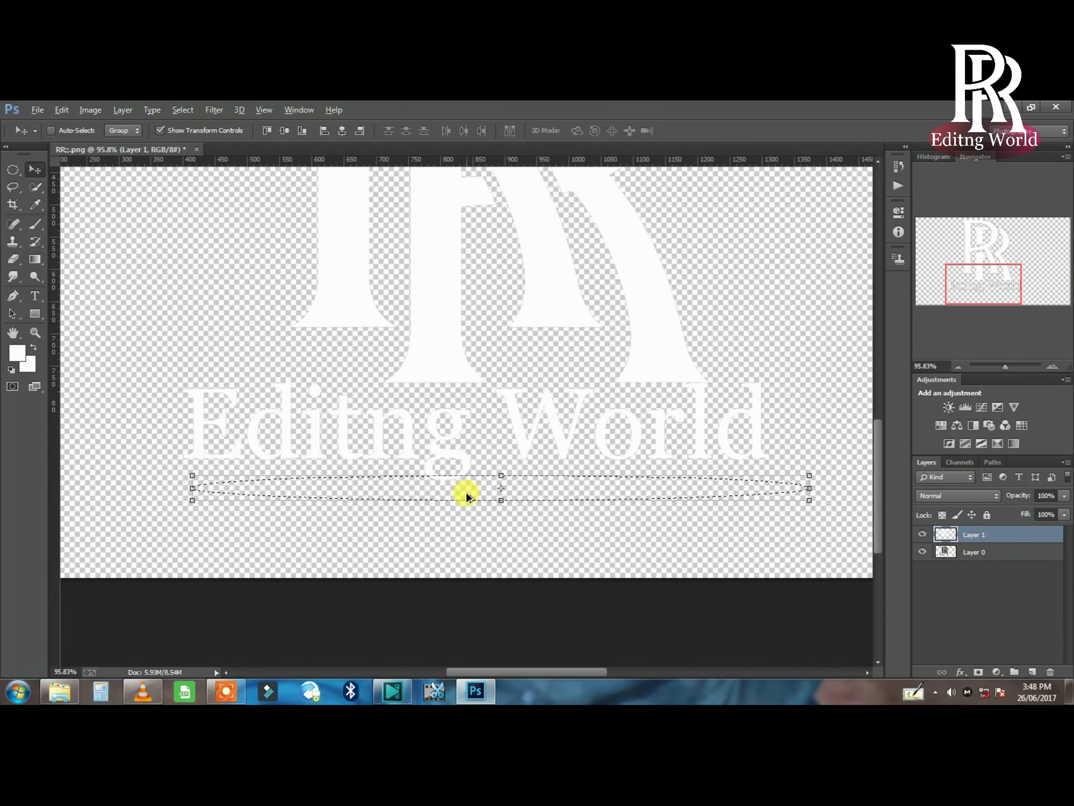
pyautogui.moveTo(466, 489); pyautogui.dragTo(463, 497)
pyautogui.hotkey('ctrl', 'z')
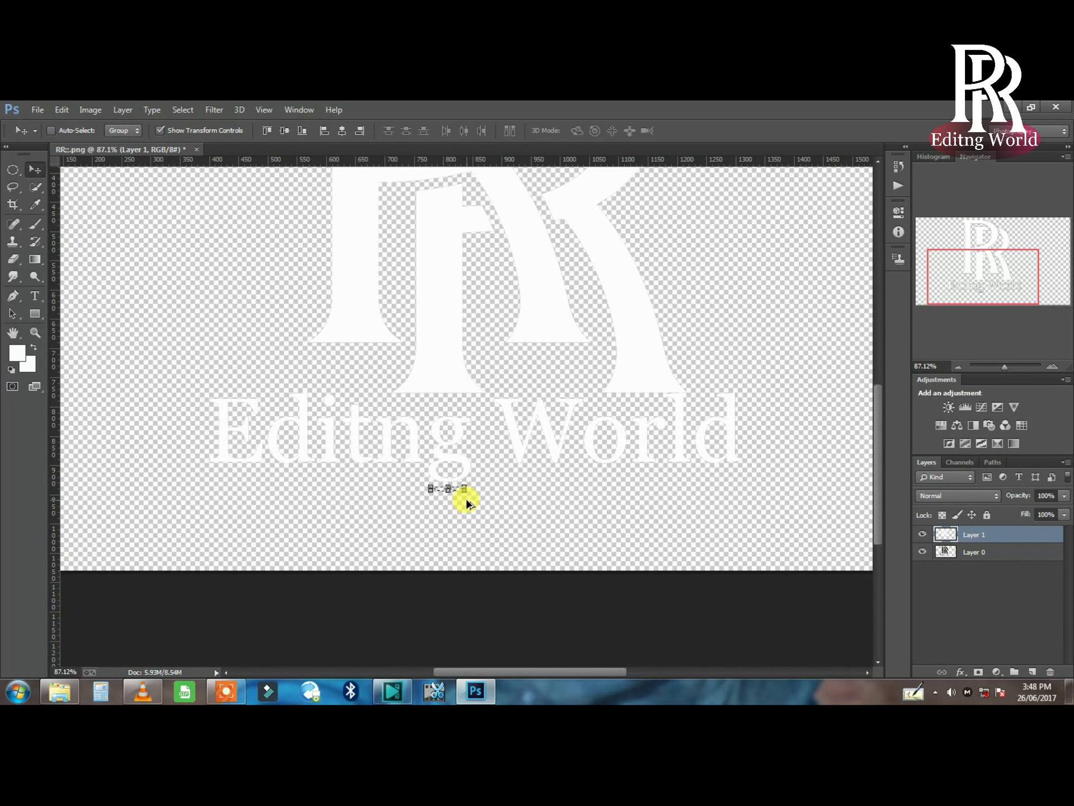
pyautogui.hotkey('ctrl', 'd')
# - Draw an elliptical selection about 913 px wide and 68 px high beneath the caption and try to move it
pyautogui.press('m')
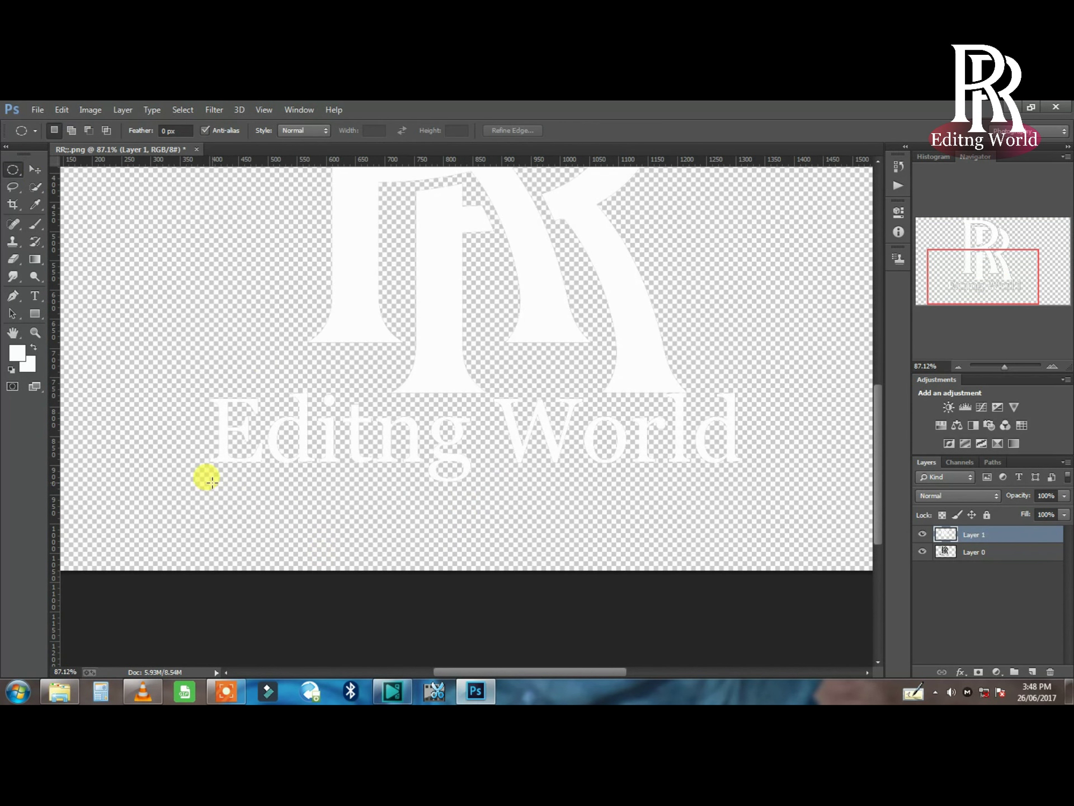
pyautogui.moveTo(227, 484); pyautogui.dragTo(612, 503)
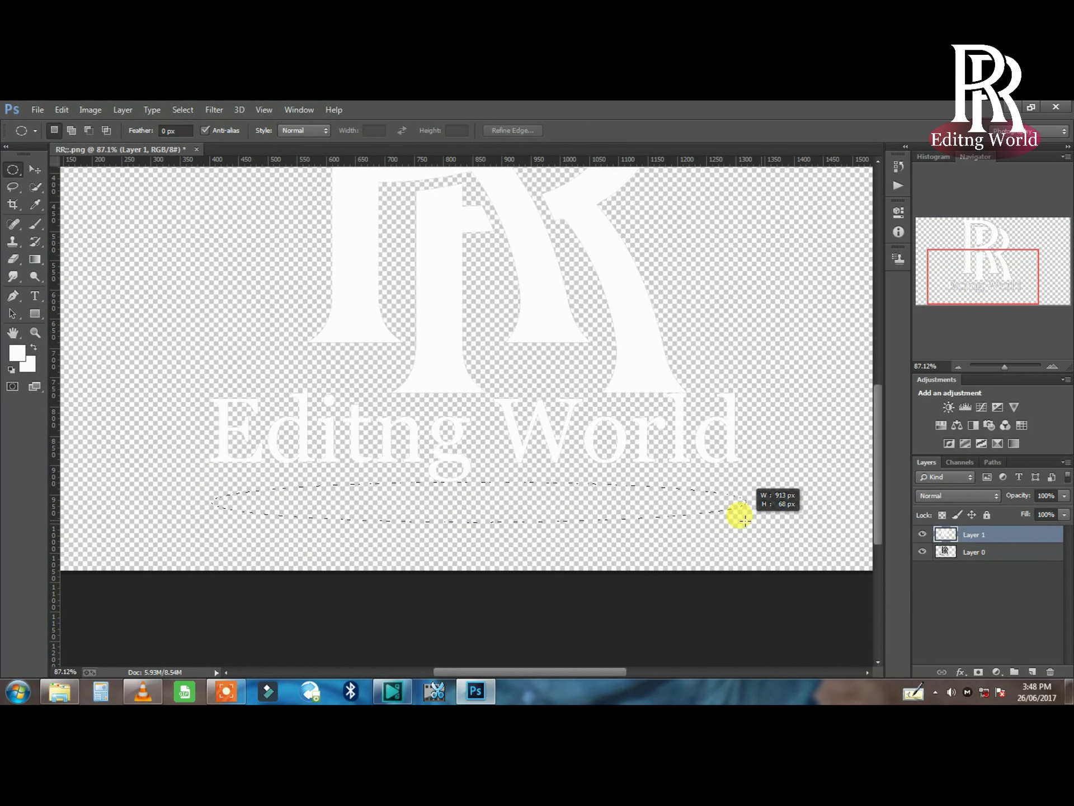
pyautogui.moveTo(744, 519); pyautogui.dragTo(745, 522)
pyautogui.click(33, 171)
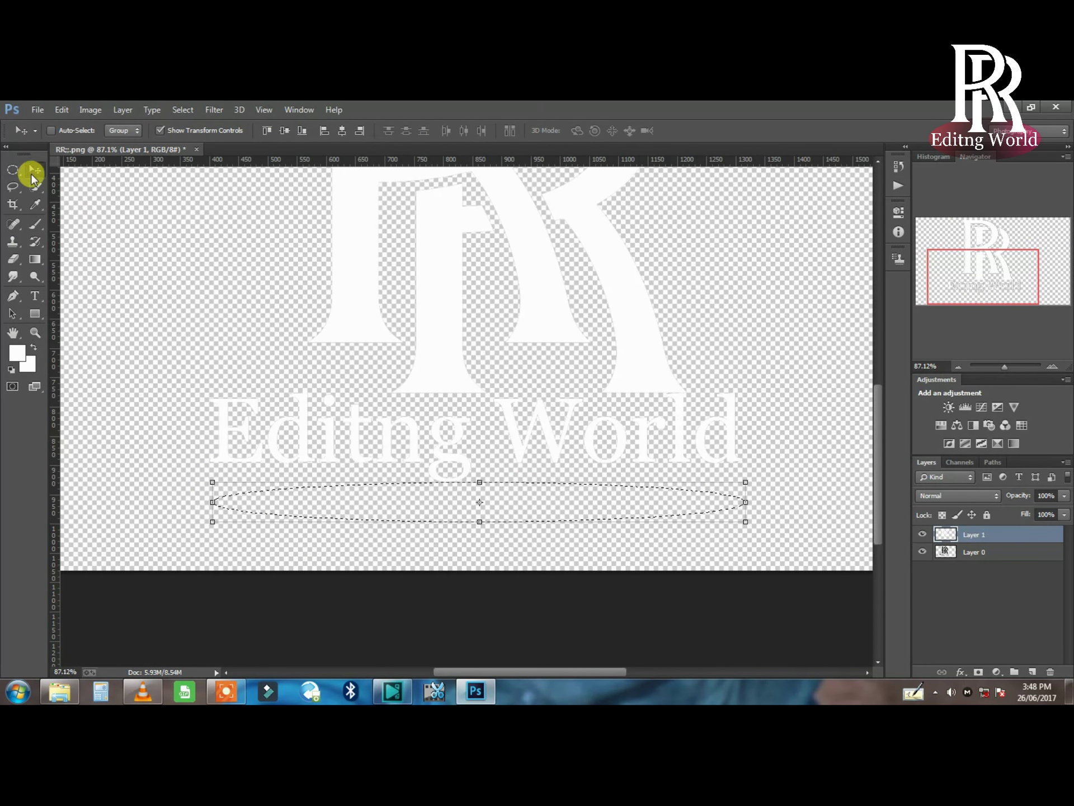
pyautogui.click(411, 502)
pyautogui.click(547, 319)
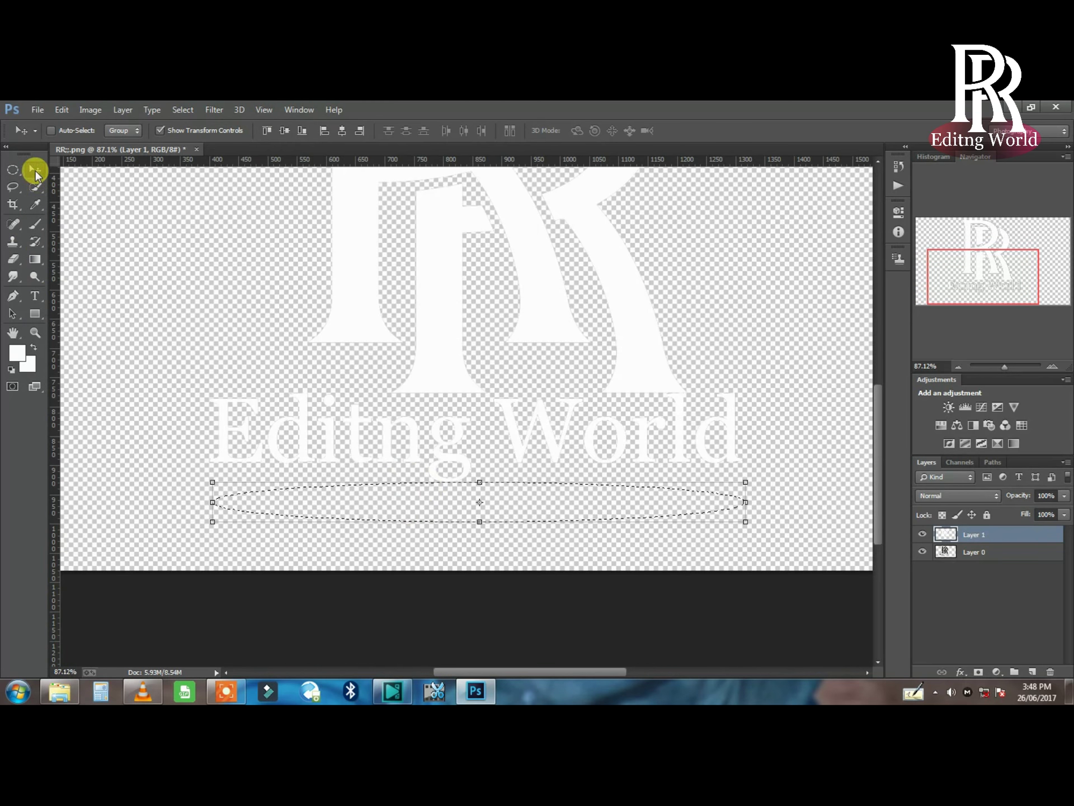
# - Set the foreground colour to black and paint the elliptical selection beneath the caption with the 1000 px brush
pyautogui.click(34, 204)
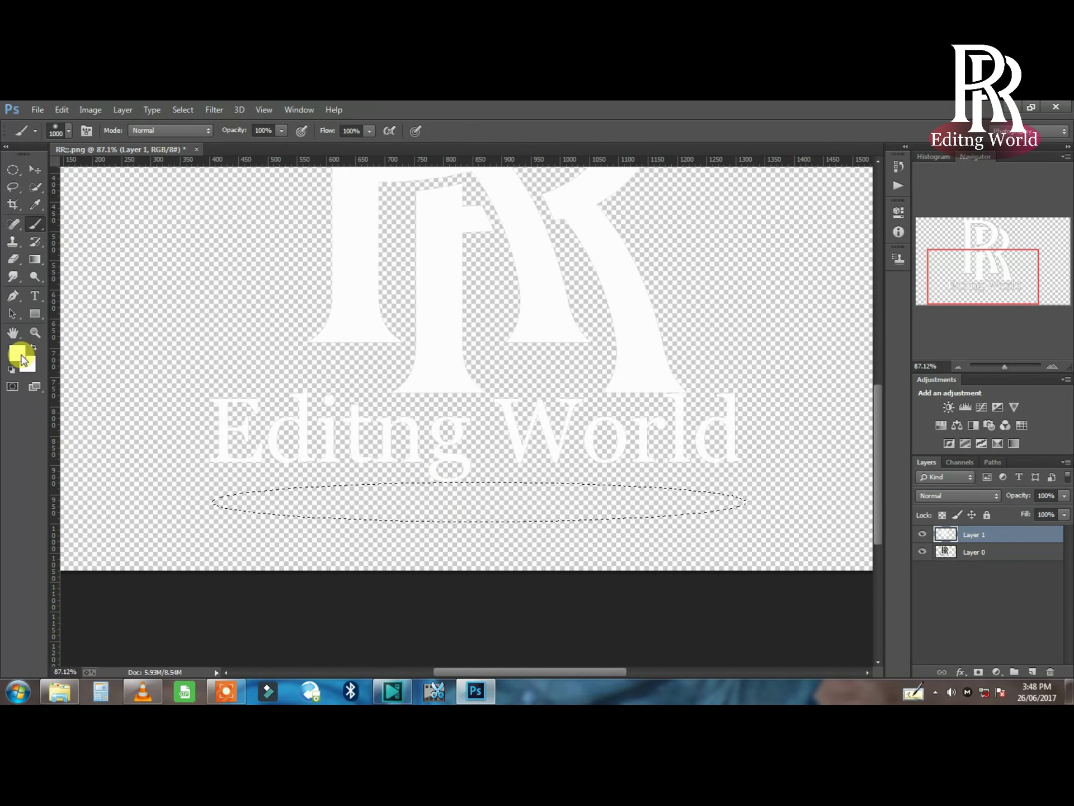
pyautogui.click(17, 353)
pyautogui.click(830, 270)
pyautogui.moveTo(791, 415); pyautogui.dragTo(807, 435)
pyautogui.click(932, 256)
pyautogui.moveTo(277, 504); pyautogui.dragTo(811, 526)
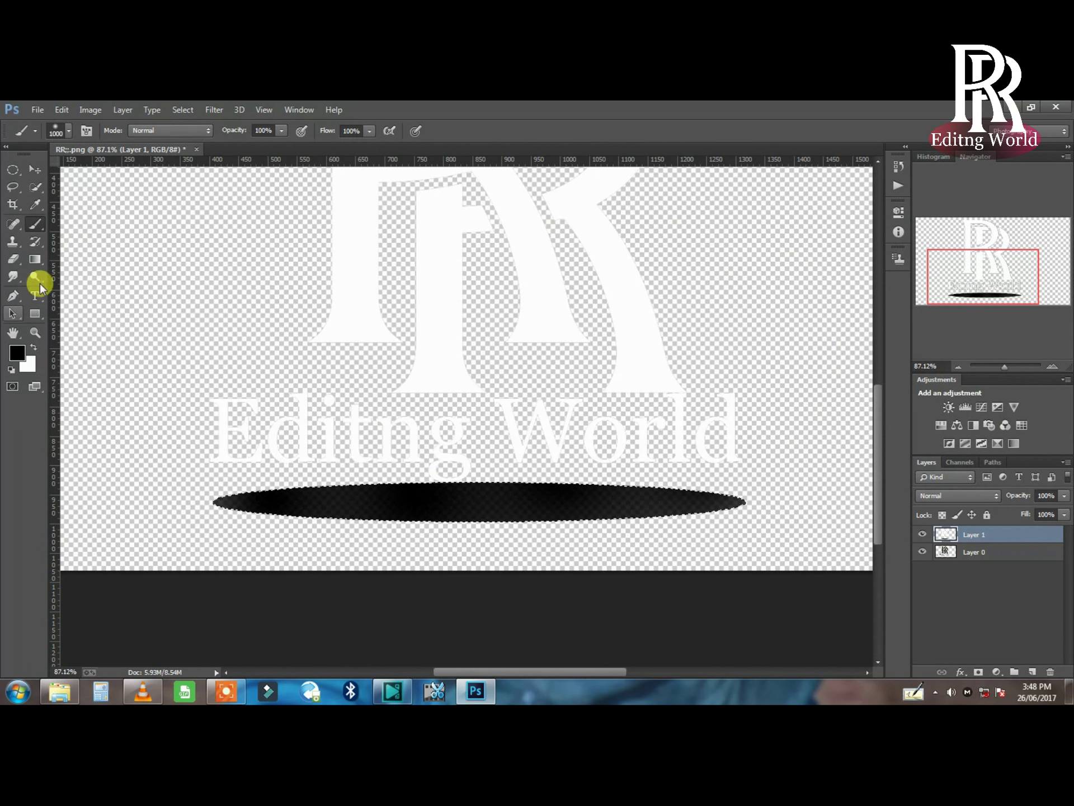
# - Move the black ellipse up over the caption and back down beneath it
pyautogui.click(33, 174)
pyautogui.moveTo(489, 513); pyautogui.dragTo(483, 480)
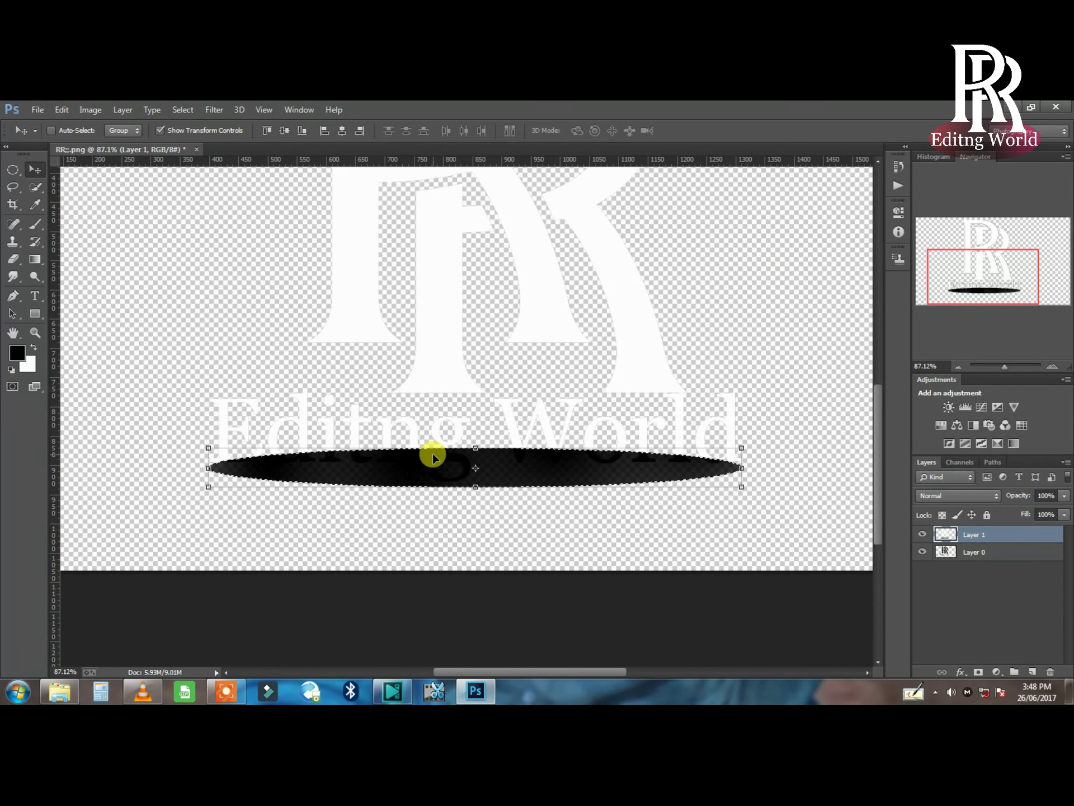
pyautogui.scroll(-2, 431, 448)
pyautogui.moveTo(408, 552); pyautogui.dragTo(407, 574)
# - Select the monogram and caption on Layer 0 by inverting a Quick Selection of the background, and copy them to a new layer
pyautogui.click(974, 552)
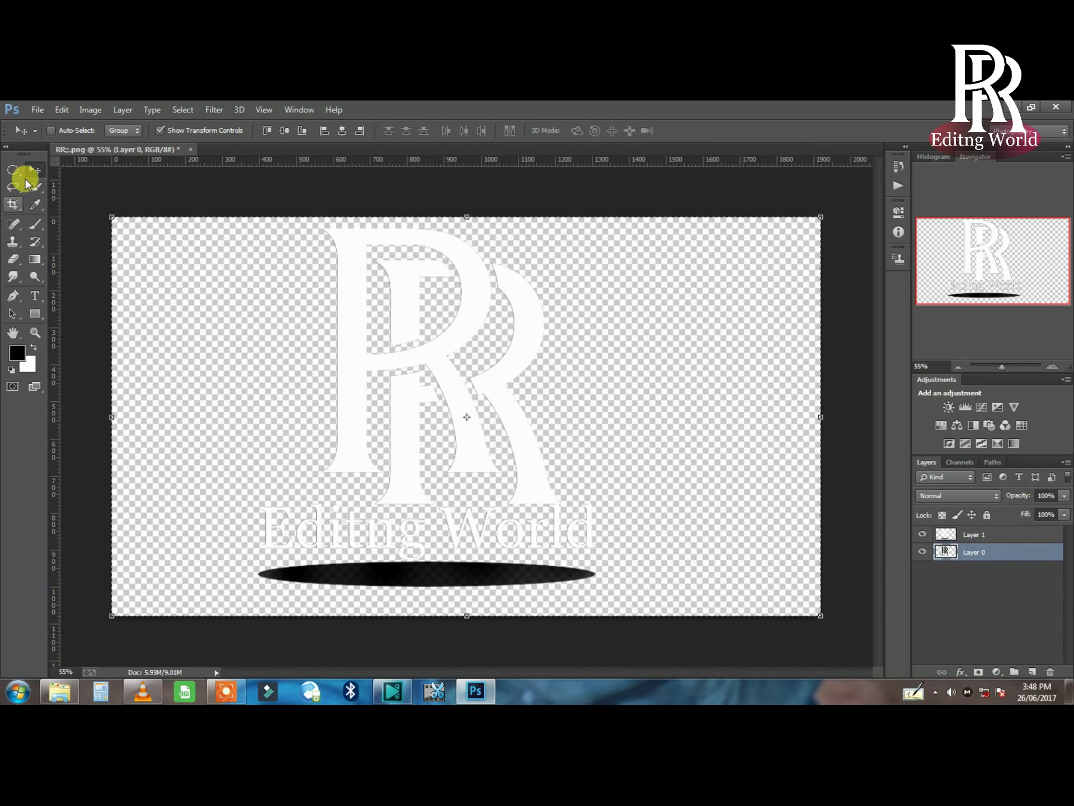
pyautogui.click(33, 187)
pyautogui.click(219, 345)
pyautogui.hotkey('ctrl', 'shift', 'i')
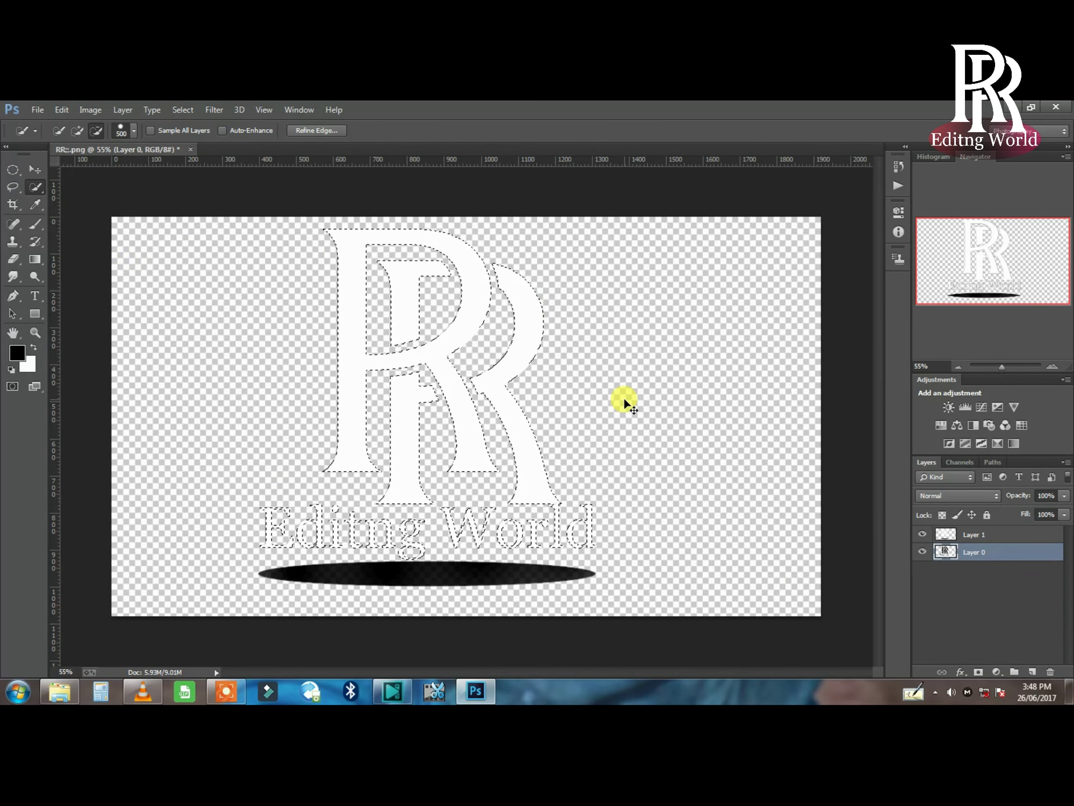
pyautogui.hotkey('ctrl', 'j')
pyautogui.click(35, 169)
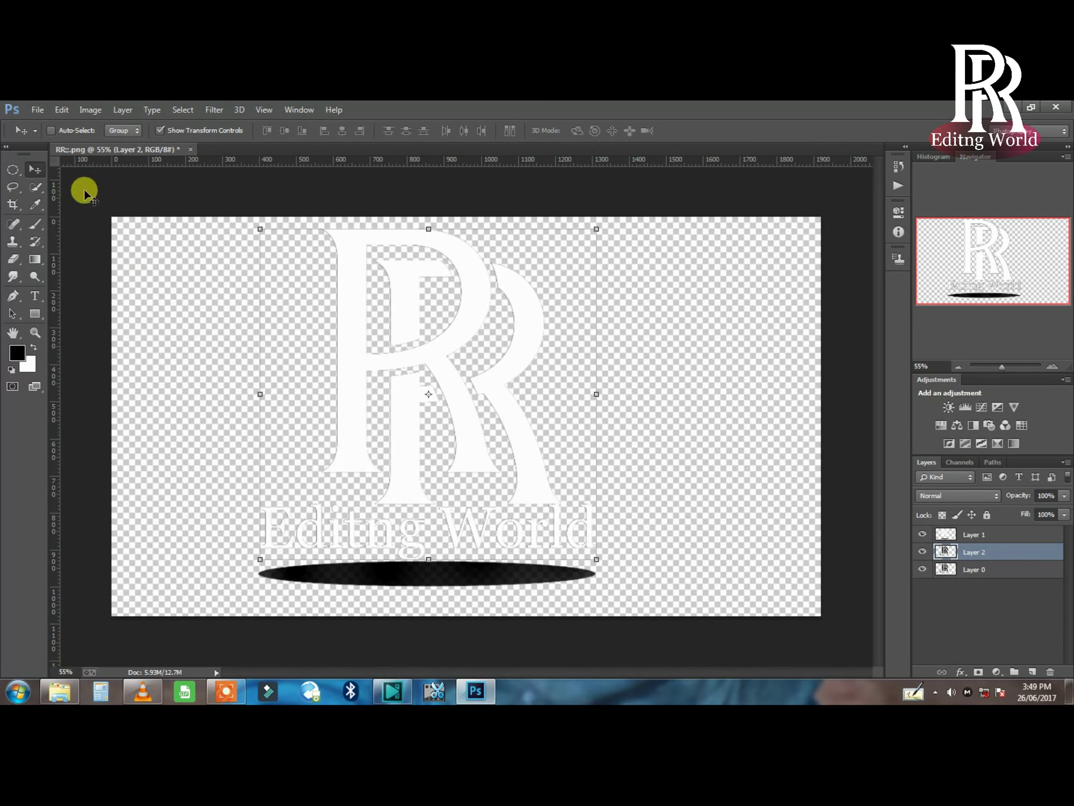
# - Try moving the ellipse on Layer 1 slightly closer to the caption and undo the move
pyautogui.click(944, 536)
pyautogui.moveTo(429, 578); pyautogui.dragTo(427, 567)
pyautogui.hotkey('ctrl', 'z')
pyautogui.click(963, 551)
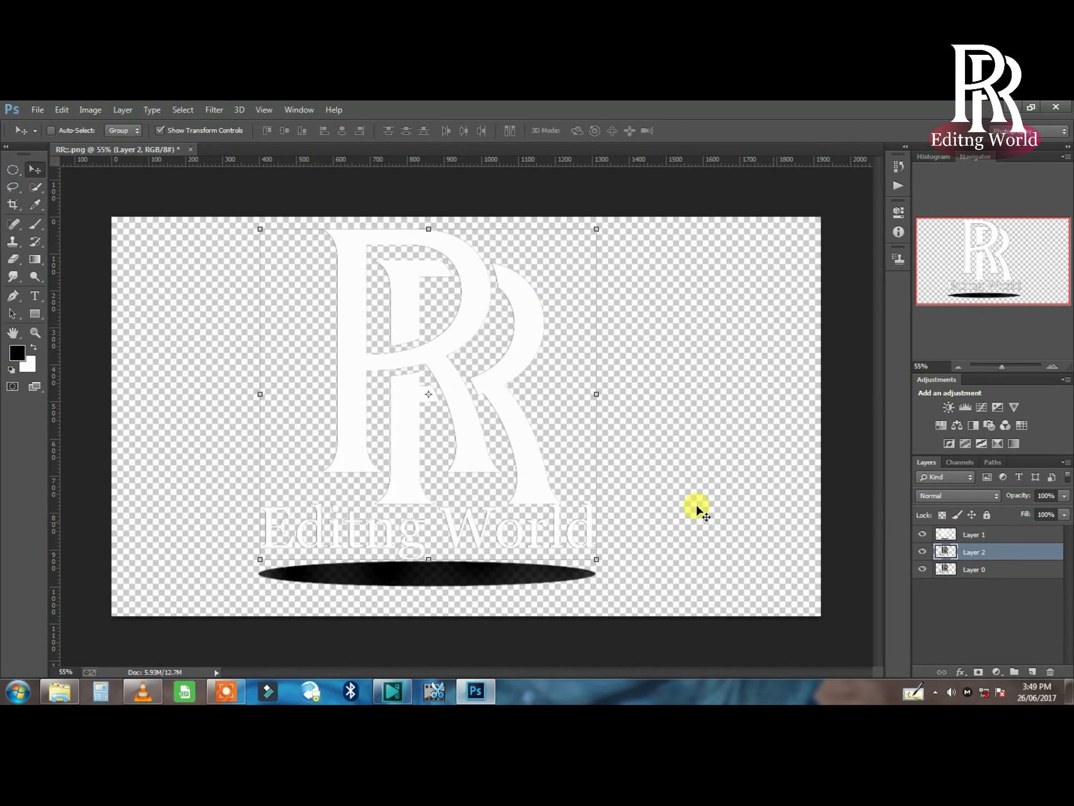
# - Try erasing around the logo and ellipse with the 70 px Eraser, and undo back to the logo selection on Layer 0
pyautogui.click(945, 534)
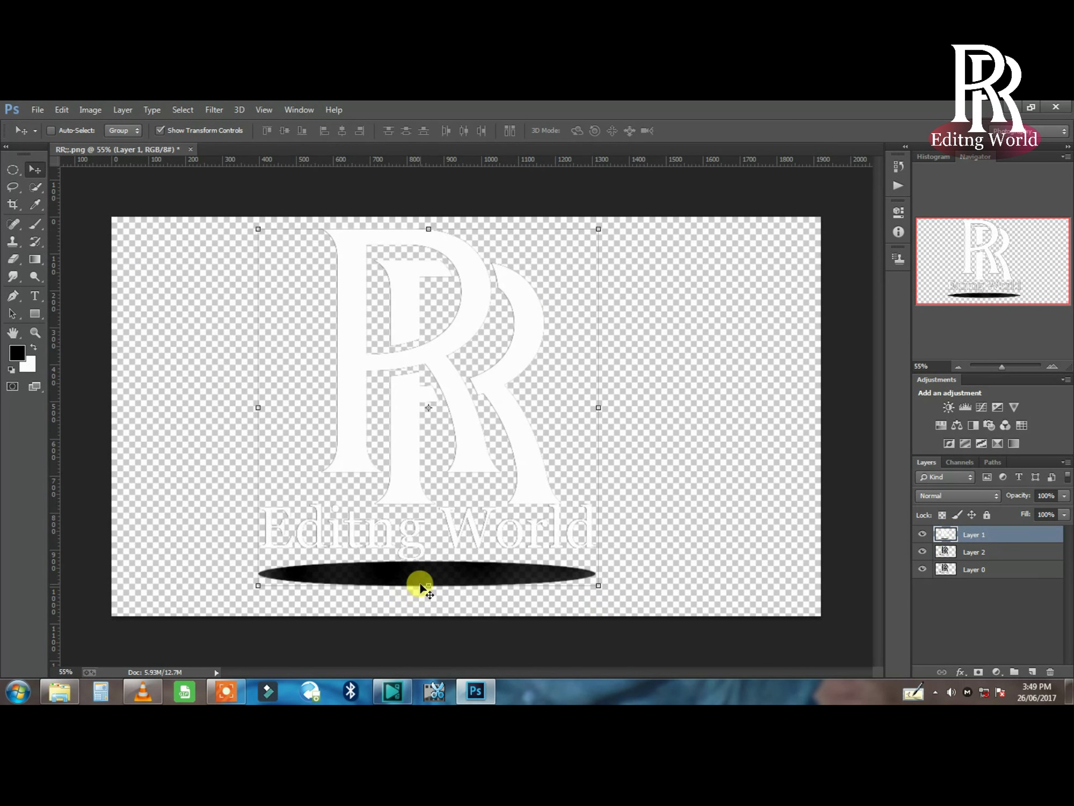
pyautogui.click(13, 259)
pyautogui.moveTo(211, 463)
pyautogui.mouseDown()
pyautogui.moveTo(321, 456)
pyautogui.moveTo(252, 480)
pyautogui.moveTo(486, 459)
pyautogui.mouseUp()
pyautogui.hotkey('ctrl', 'z')
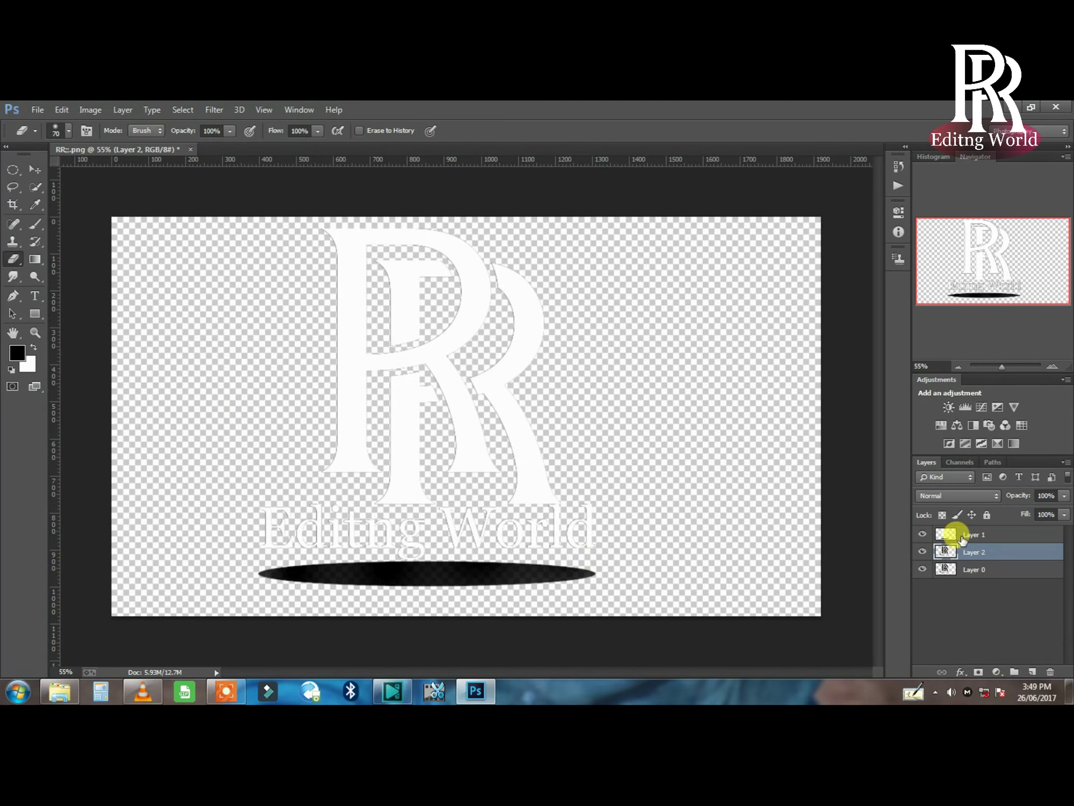
pyautogui.click(962, 538)
pyautogui.moveTo(574, 568)
pyautogui.mouseDown()
pyautogui.moveTo(428, 570)
pyautogui.moveTo(408, 556)
pyautogui.mouseUp()
pyautogui.hotkey('ctrl', 'alt', 'z')
pyautogui.hotkey('ctrl', 'alt', 'z')
pyautogui.hotkey('ctrl', 'alt', 'z')
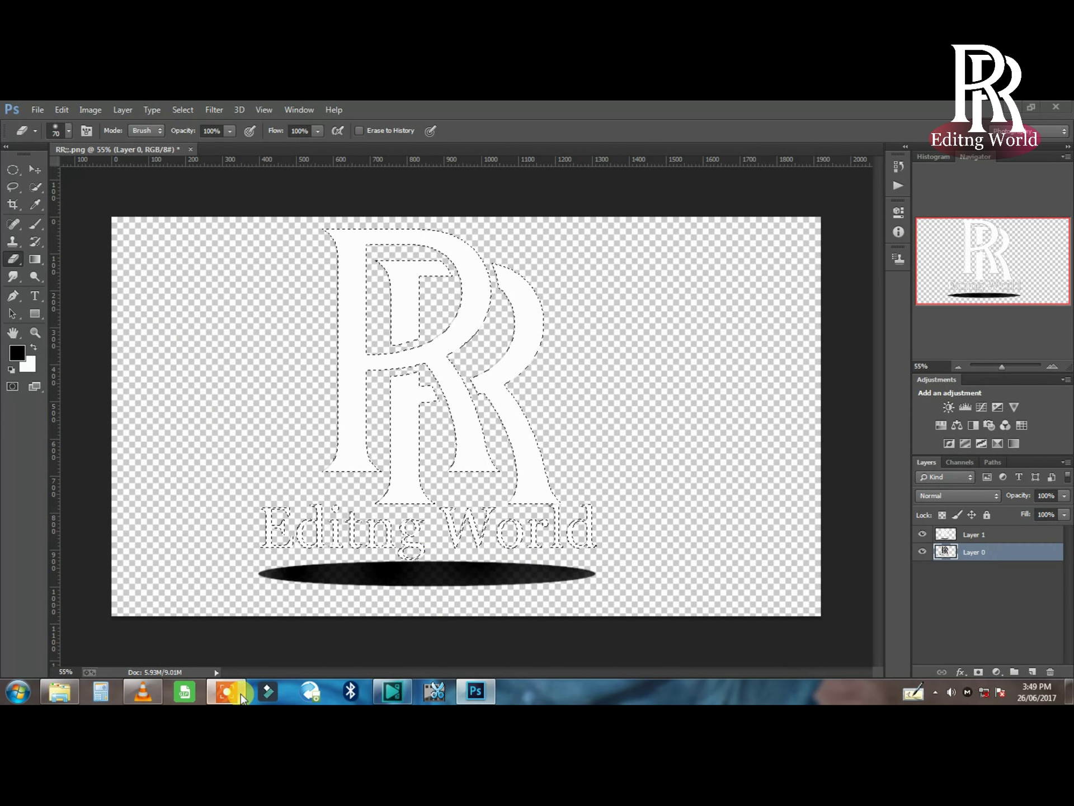
pyautogui.click(241, 698)
pyautogui.click(634, 669)
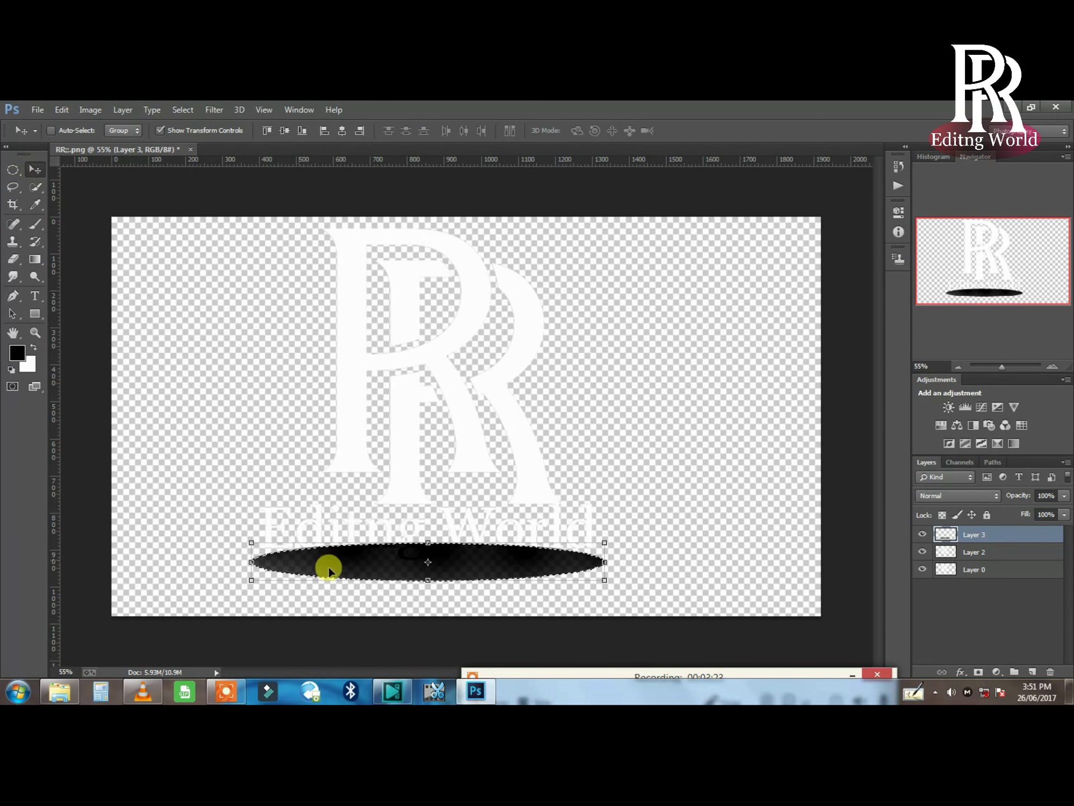
# - Move the black ellipse on Layer 3 up behind the caption area and stretch it vertically to about 357 px high
pyautogui.moveTo(329, 566); pyautogui.dragTo(407, 588)
pyautogui.hotkey('ctrl', 't')
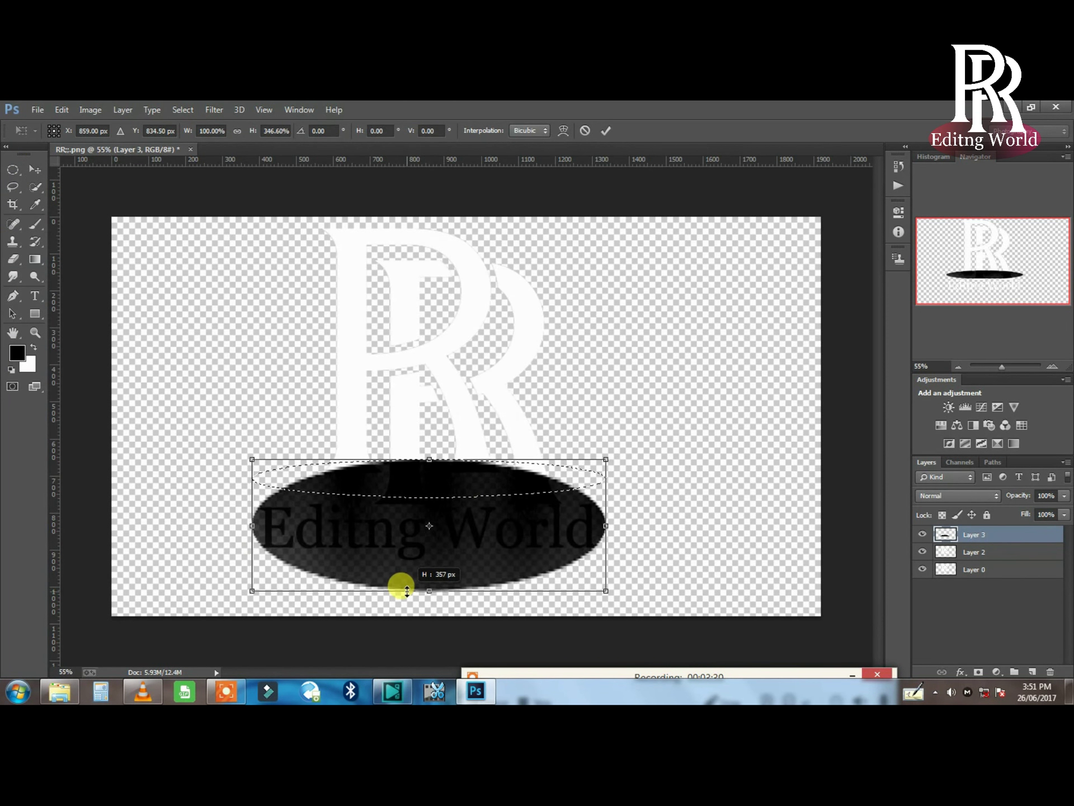
pyautogui.click(606, 130)
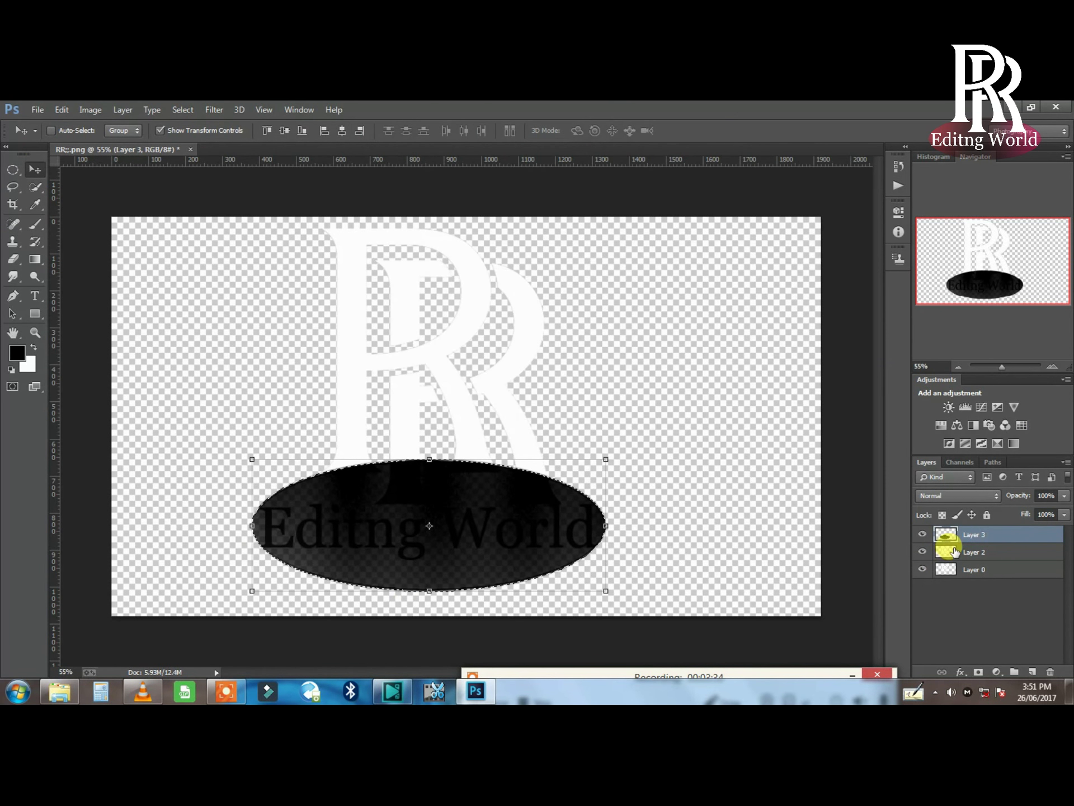
# - Move Layer 2 above Layer 3, try changing its opacity, and undo the opacity change
pyautogui.moveTo(955, 553); pyautogui.dragTo(958, 529)
pyautogui.click(1064, 496)
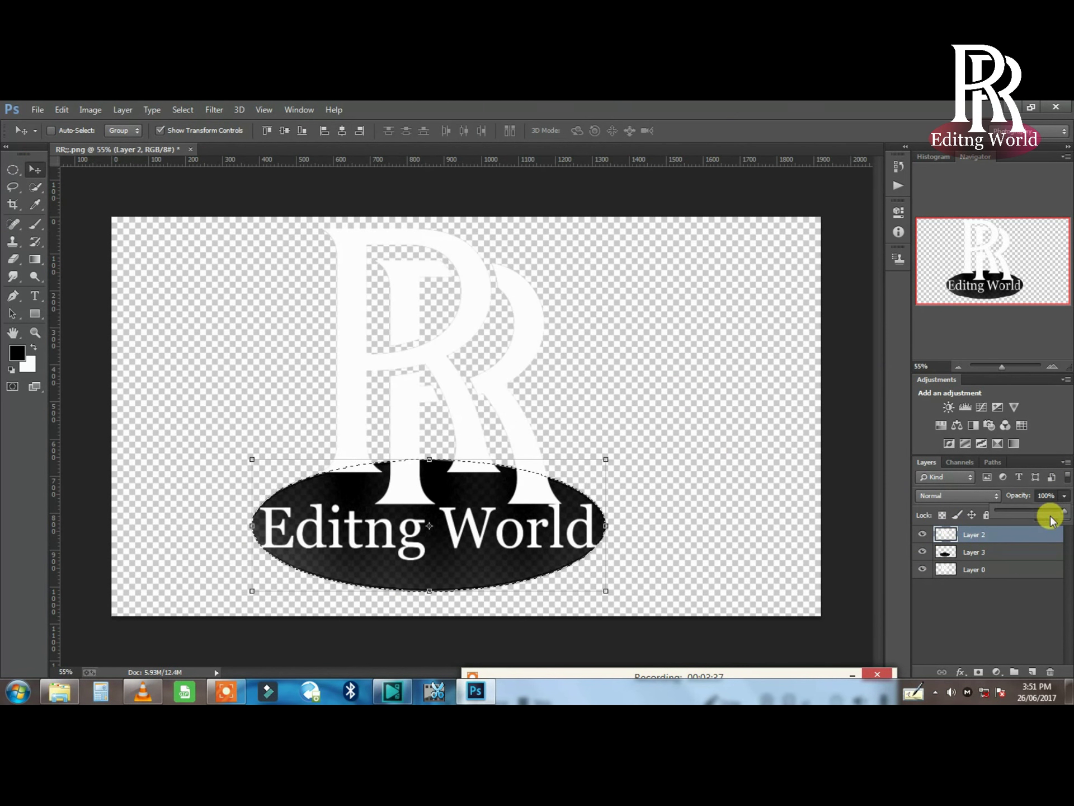
pyautogui.moveTo(1050, 515); pyautogui.dragTo(1053, 512)
pyautogui.hotkey('ctrl', 'z')
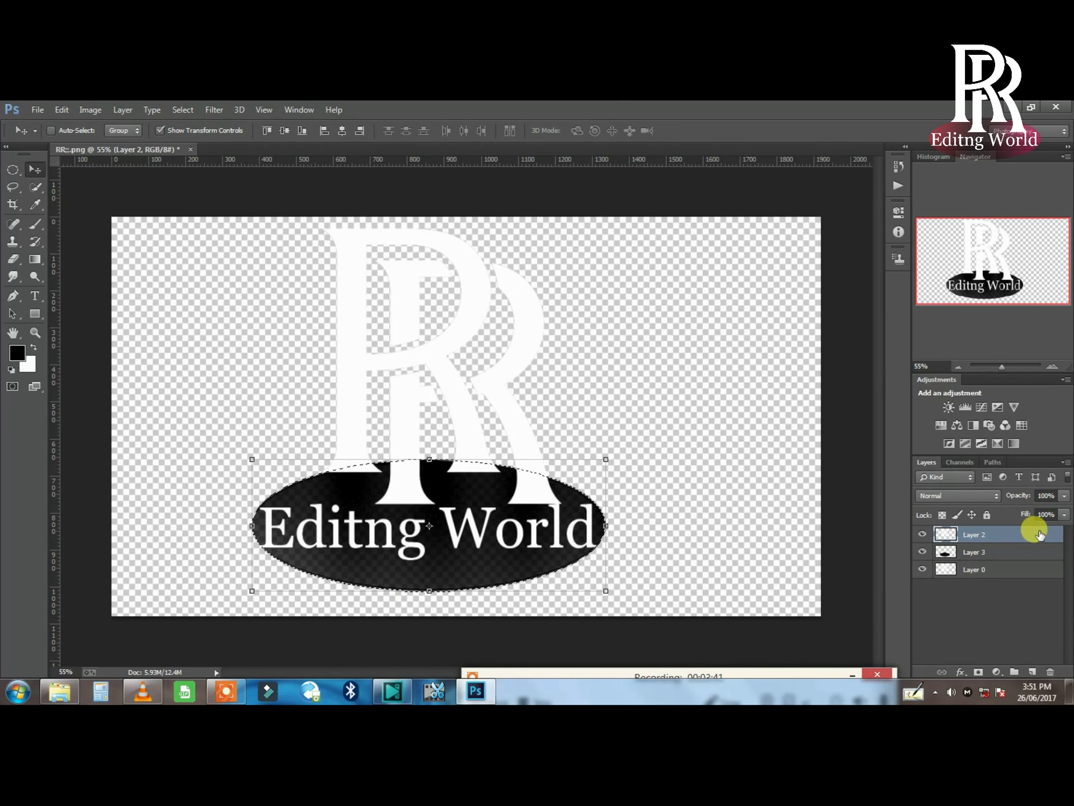
# - Set the opacity of Layer 3, which holds the black ellipse, to 81%
pyautogui.click(1029, 551)
pyautogui.click(1064, 496)
pyautogui.moveTo(1050, 515); pyautogui.dragTo(1049, 513)
# - Set the foreground colour to red fb2c45 and brush it over the left end of the ellipse
pyautogui.click(17, 353)
pyautogui.click(729, 340)
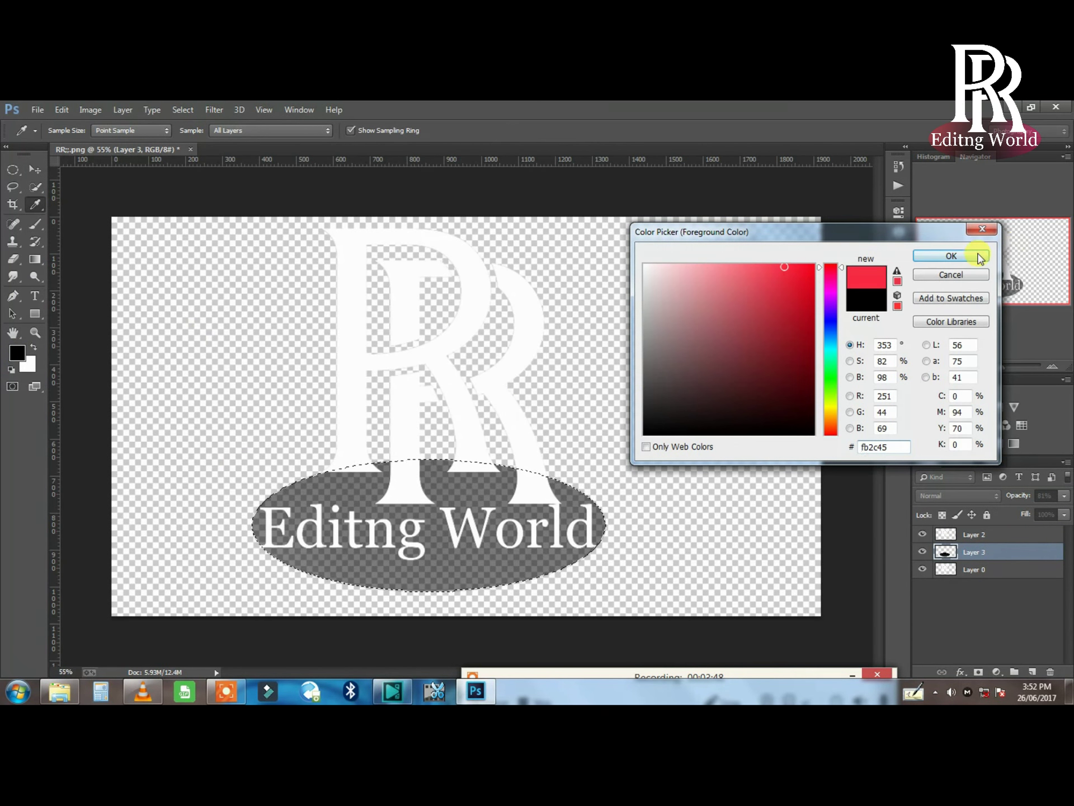
pyautogui.click(980, 254)
pyautogui.press('b')
pyautogui.click(117, 355)
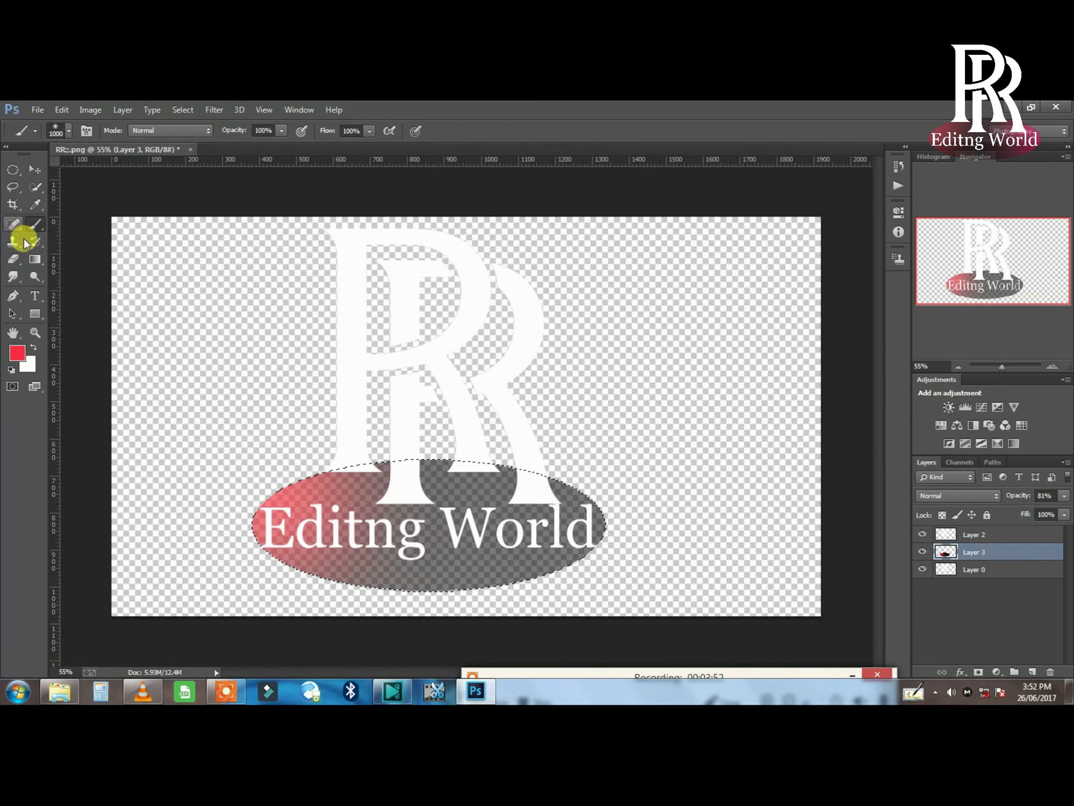
# - Set the foreground colour to green 2cfb5d and brush it over the right end of the ellipse
pyautogui.click(17, 353)
pyautogui.click(832, 367)
pyautogui.click(968, 255)
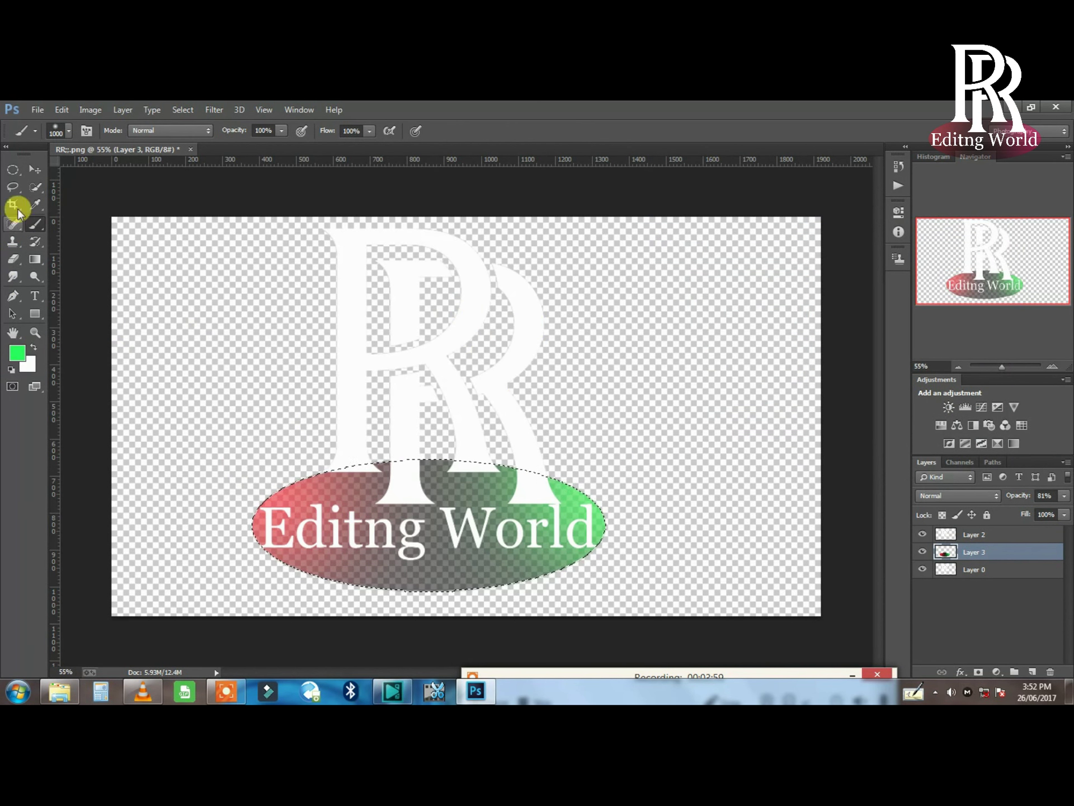
# - Set the foreground colour to black and remove the green paint from the right end of the ellipse
pyautogui.click(17, 353)
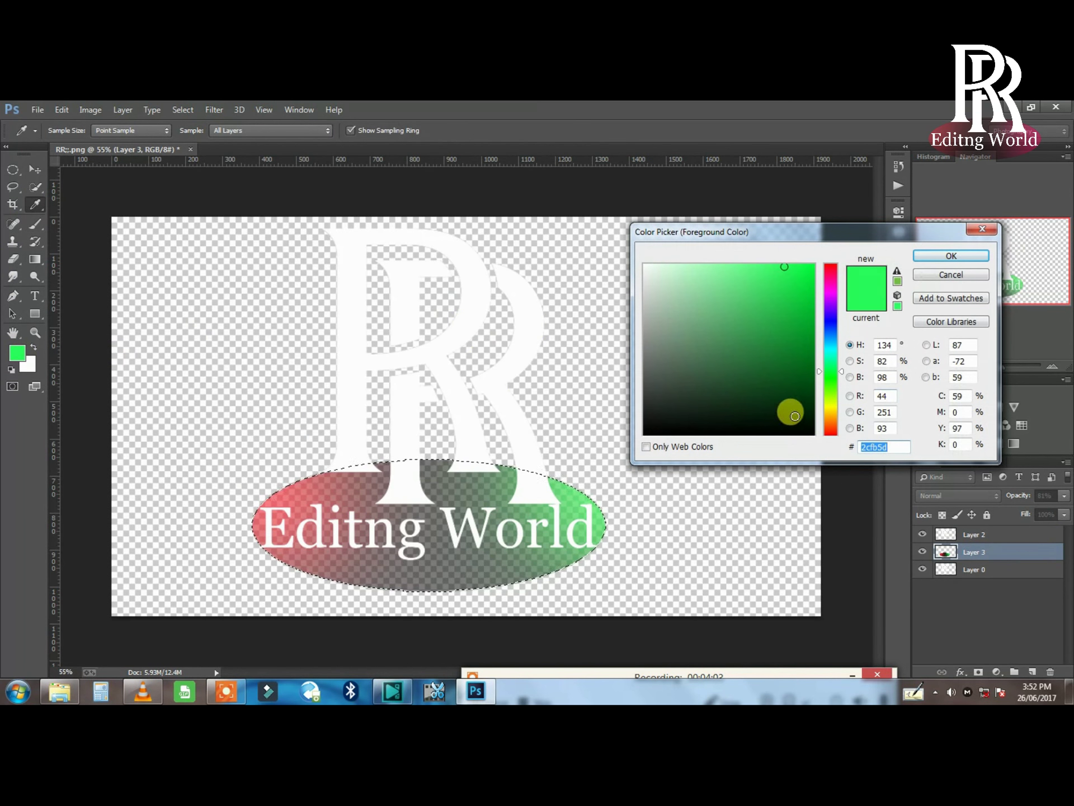
pyautogui.click(792, 412)
pyautogui.click(951, 253)
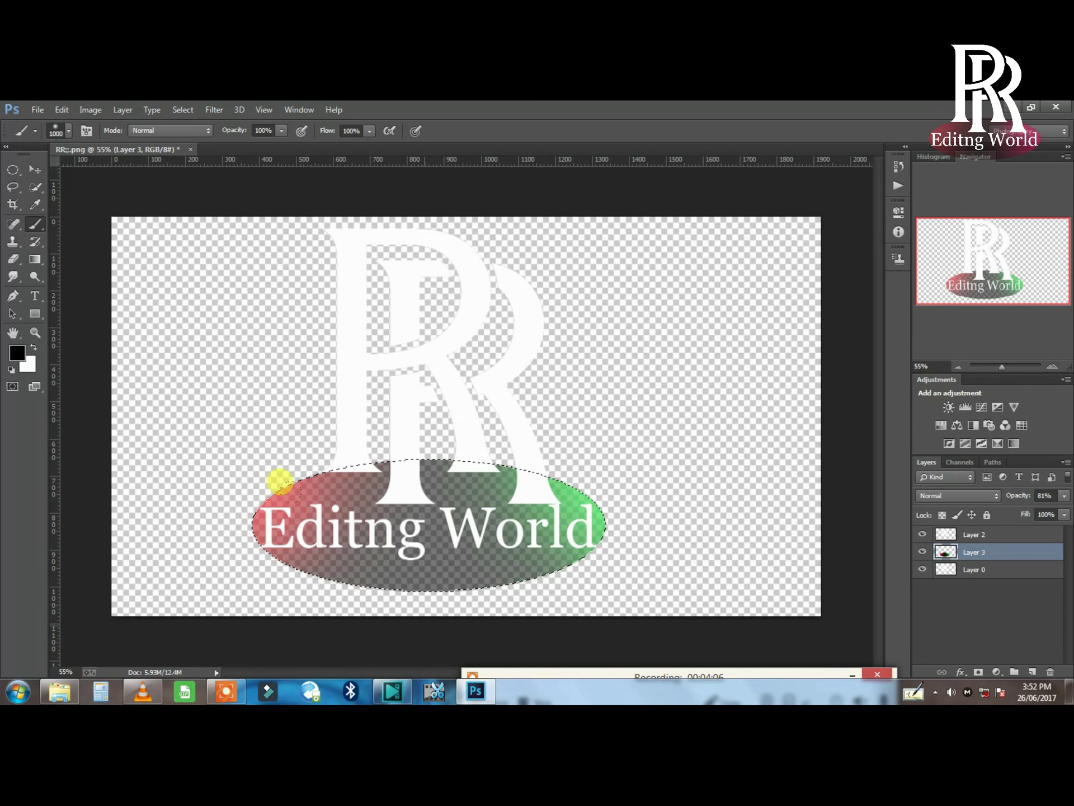
pyautogui.click(19, 353)
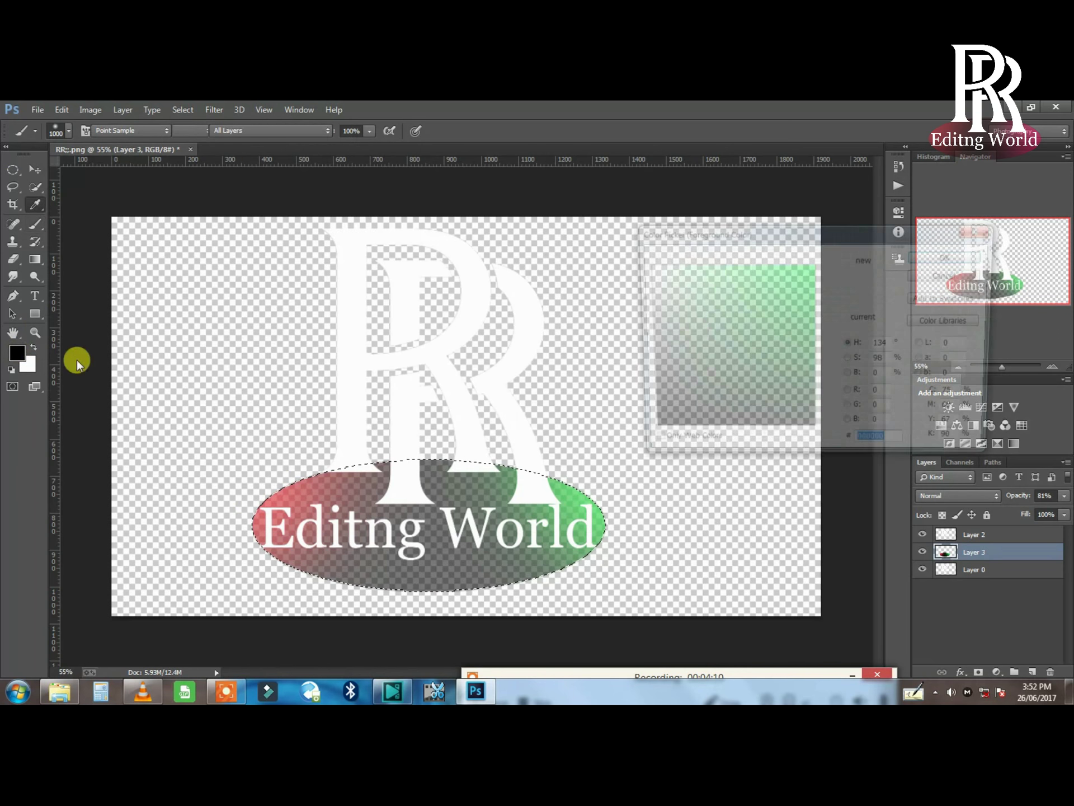
pyautogui.click(831, 275)
pyautogui.click(947, 257)
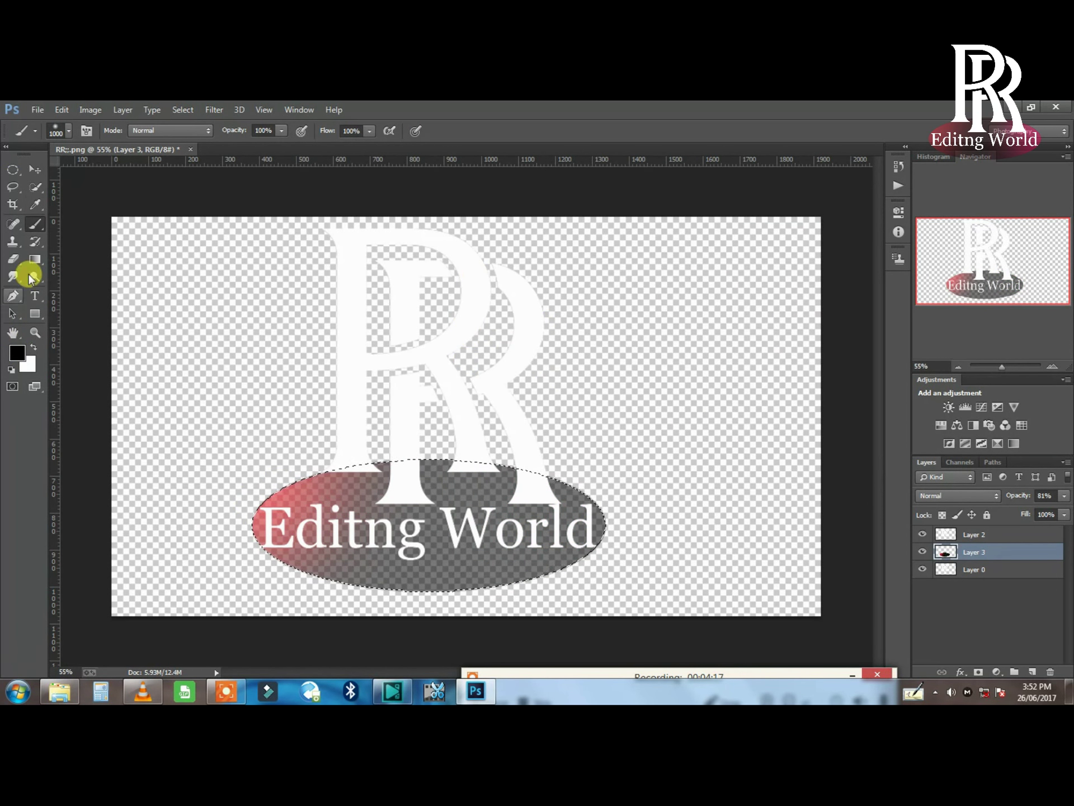
# - Set the foreground colour to a saturated pink and brush it over the right end of the ellipse
pyautogui.click(18, 353)
pyautogui.click(807, 267)
pyautogui.click(946, 257)
pyautogui.press('b')
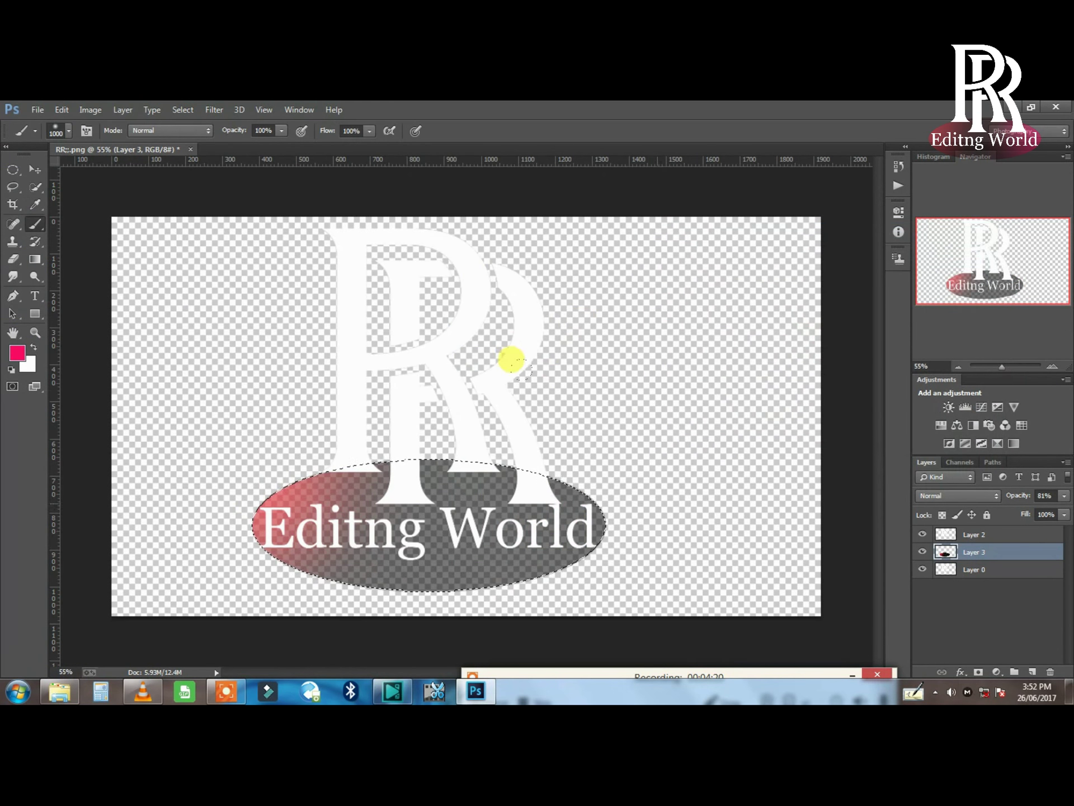
pyautogui.click(33, 170)
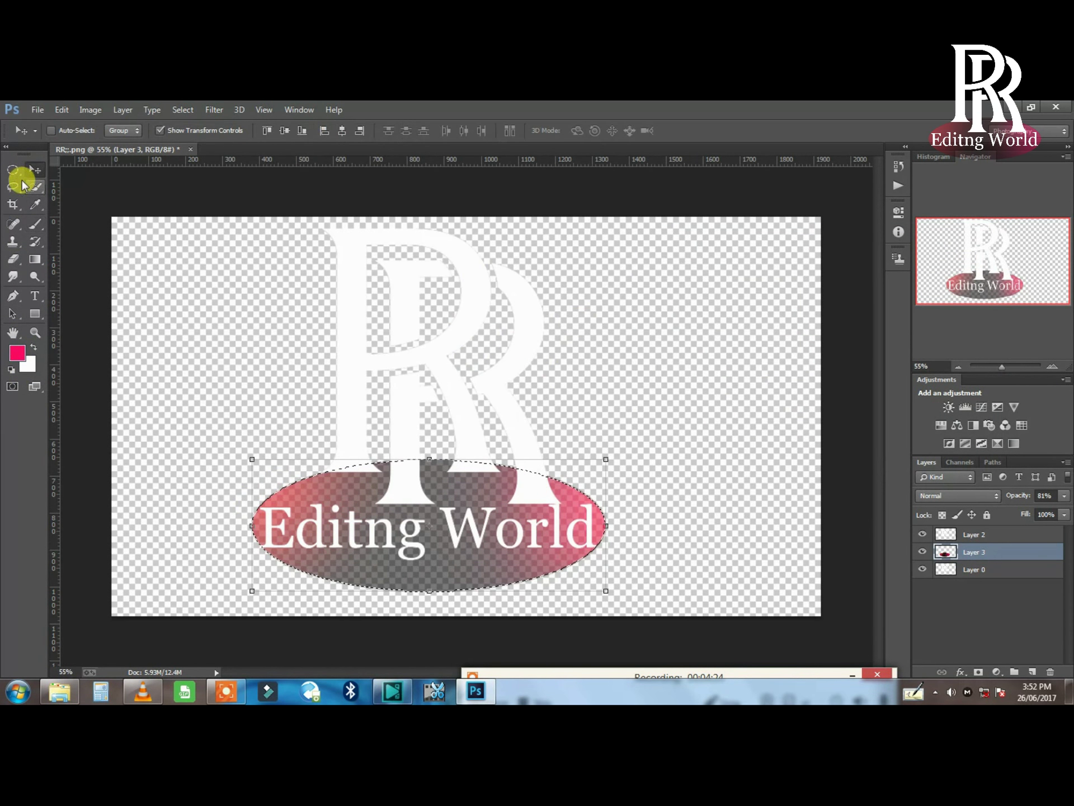
# - Save the logo to the Desktop as a PNG file named fffff with the offered PNG options
pyautogui.click(38, 109)
pyautogui.click(67, 233)
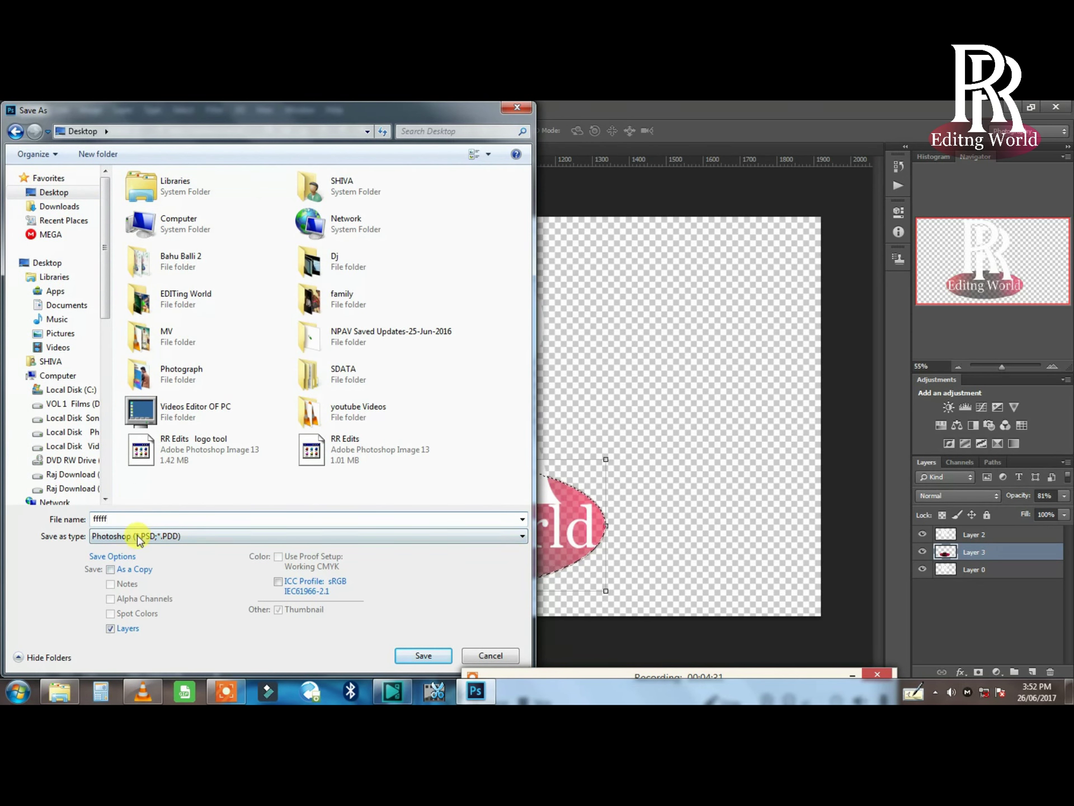
pyautogui.click(186, 539)
pyautogui.click(144, 483)
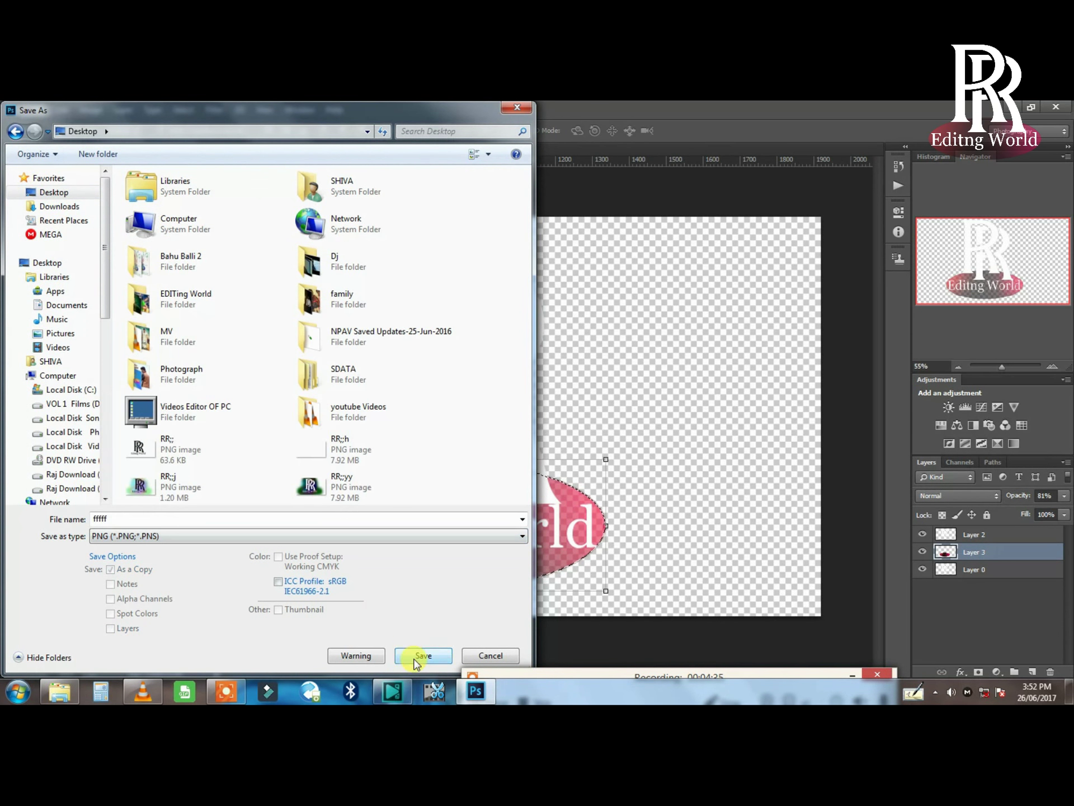
pyautogui.click(416, 655)
pyautogui.click(562, 284)
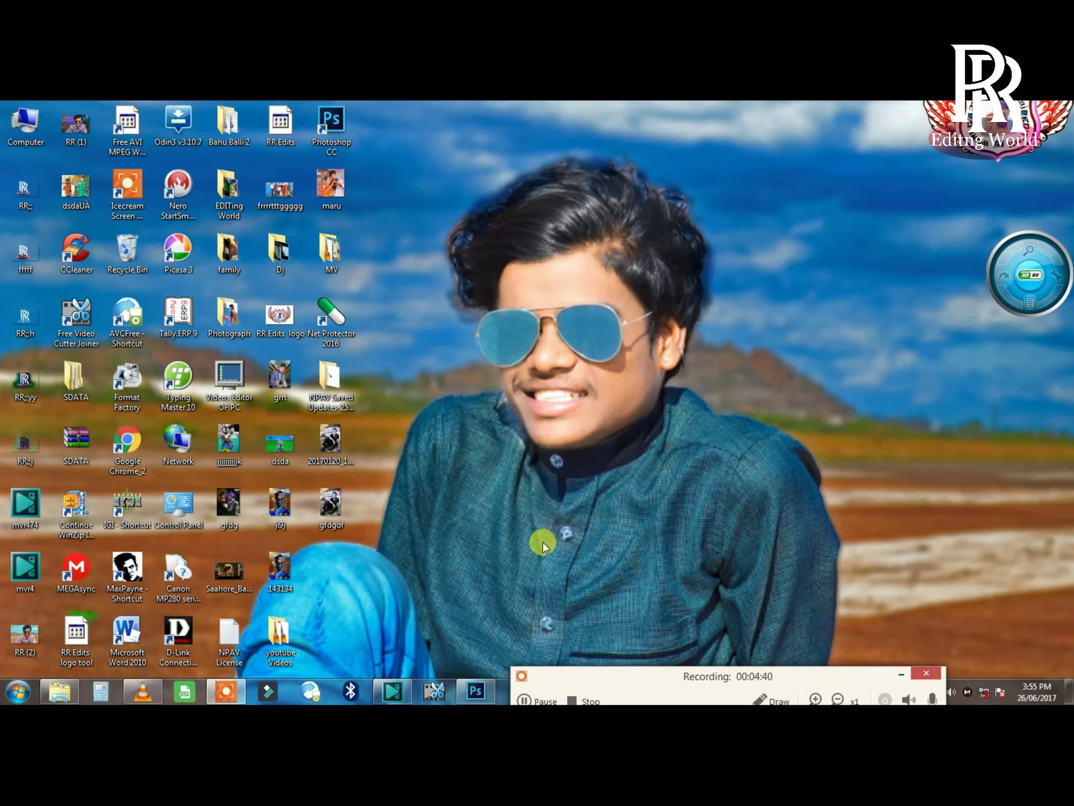
# - Open the RR;; logo image from the desktop in Windows Photo Viewer, inspect it enlarged, and close the viewer
pyautogui.click(23, 188)
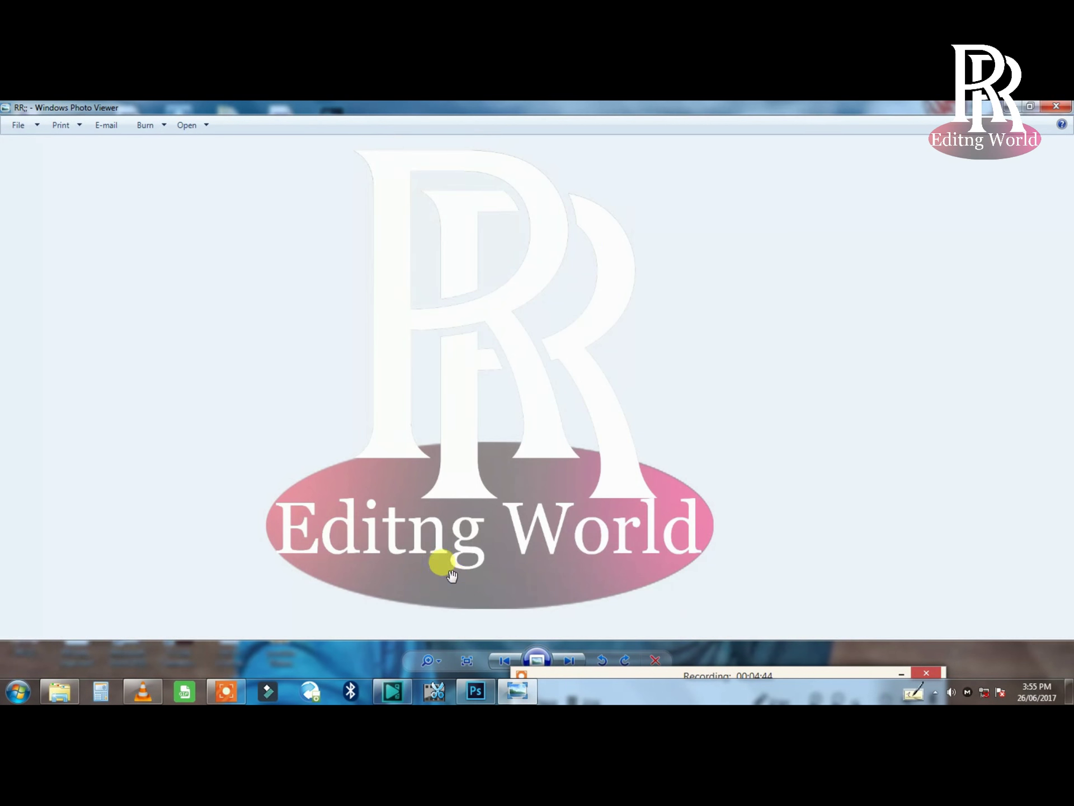
pyautogui.scroll(3, 446, 568)
pyautogui.moveTo(457, 401); pyautogui.dragTo(461, 591)
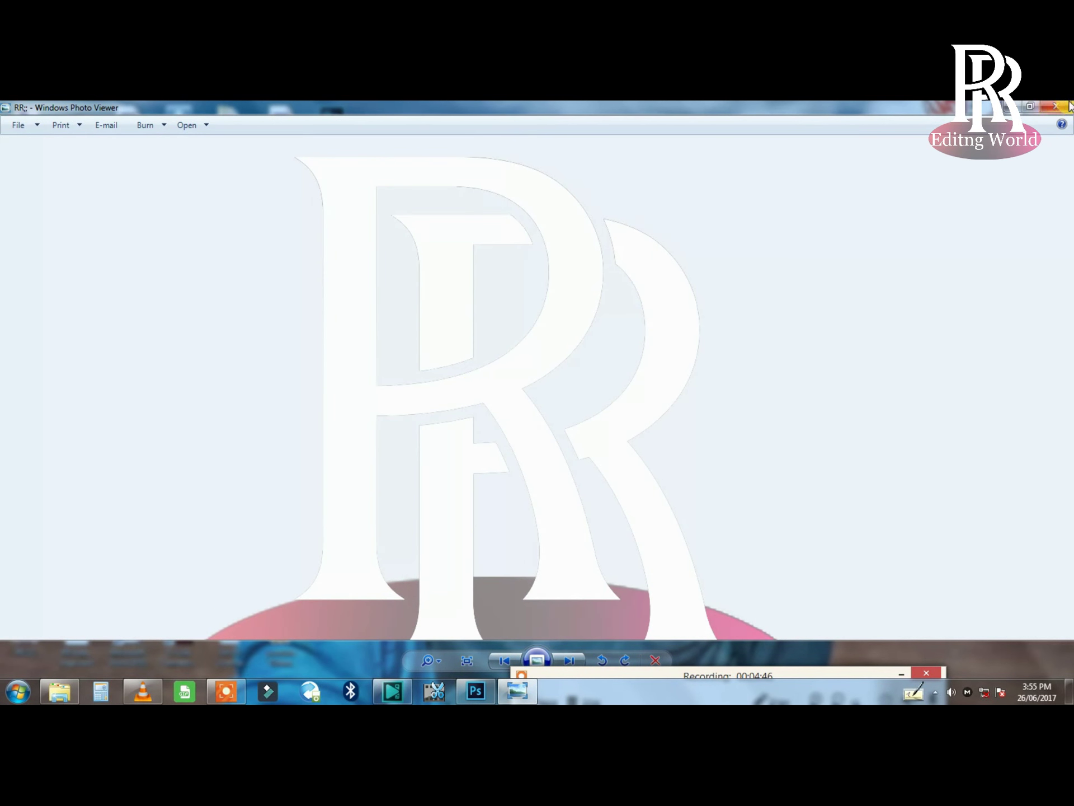
pyautogui.click(1066, 107)
# - Switch to VSDC Video Editor and add the audio file Alan Walker - Alone (Instrumental Remix)_2 from the youtube Videos folder to Scene 0
pyautogui.click(392, 691)
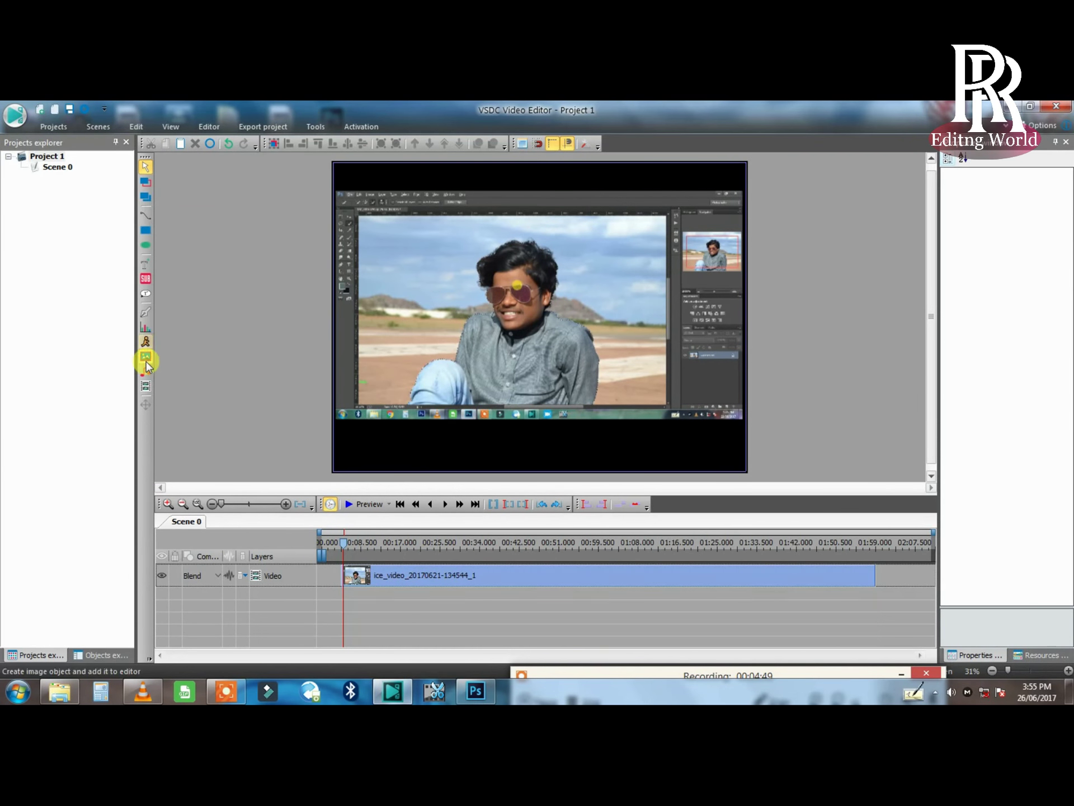
pyautogui.click(146, 359)
pyautogui.scroll(-2, 336, 314)
pyautogui.doubleClick(380, 309)
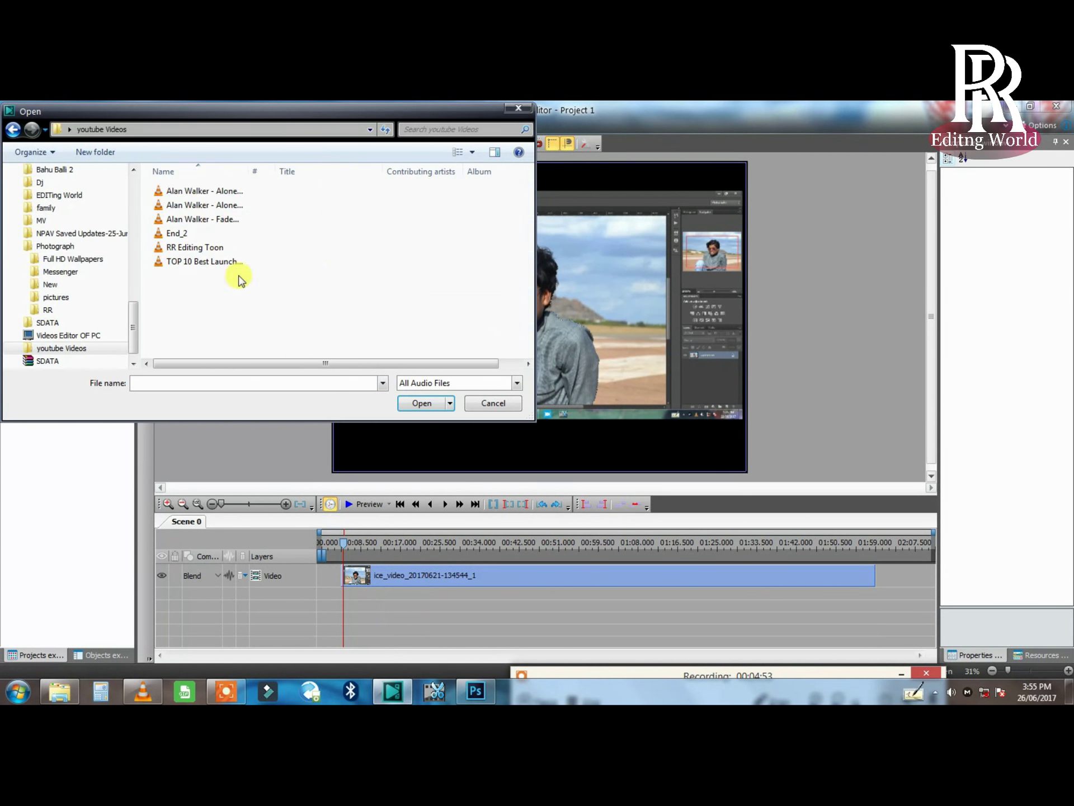
pyautogui.doubleClick(204, 191)
pyautogui.click(674, 458)
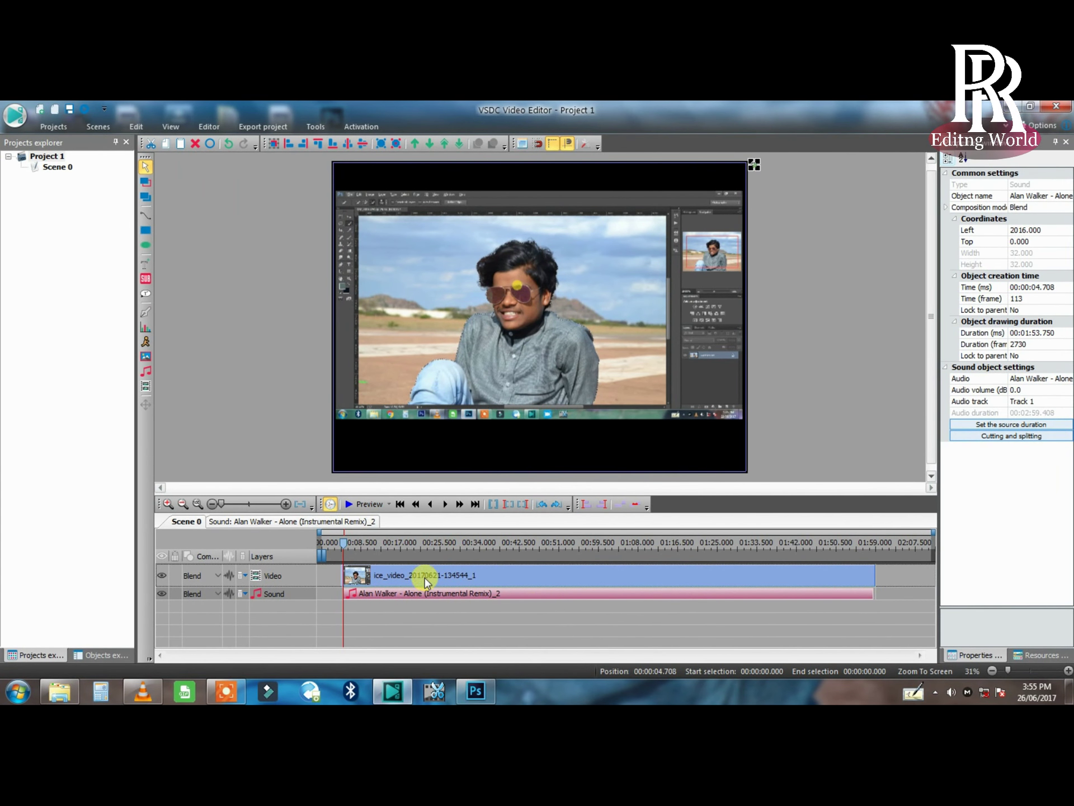
pyautogui.click(226, 691)
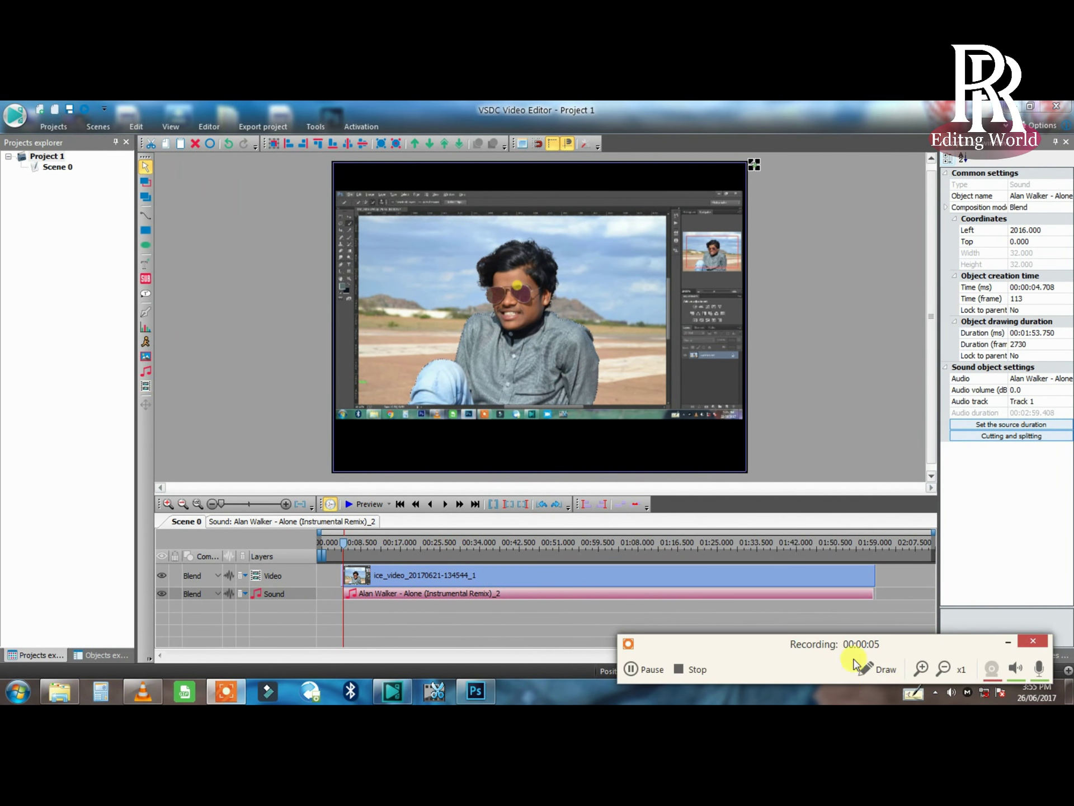
# - Add the PNG image RR;; from the Desktop to Scene 0 as an image object with the offered position settings
pyautogui.click(144, 358)
pyautogui.click(480, 385)
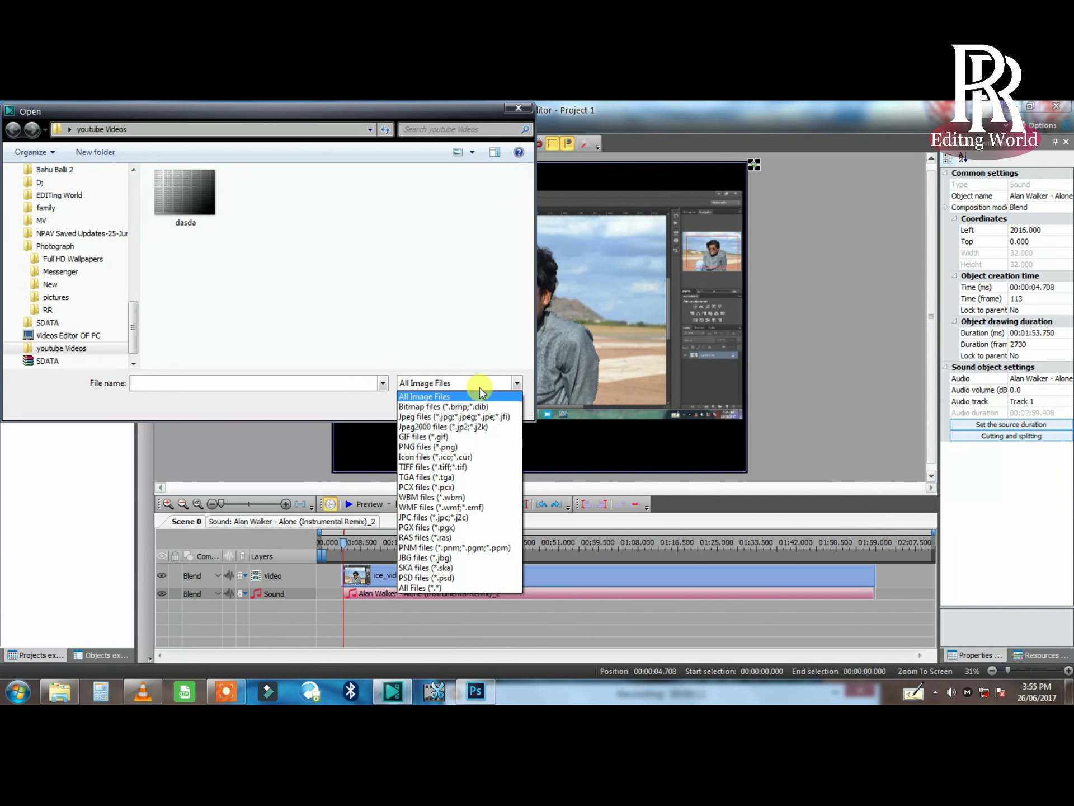
pyautogui.click(428, 448)
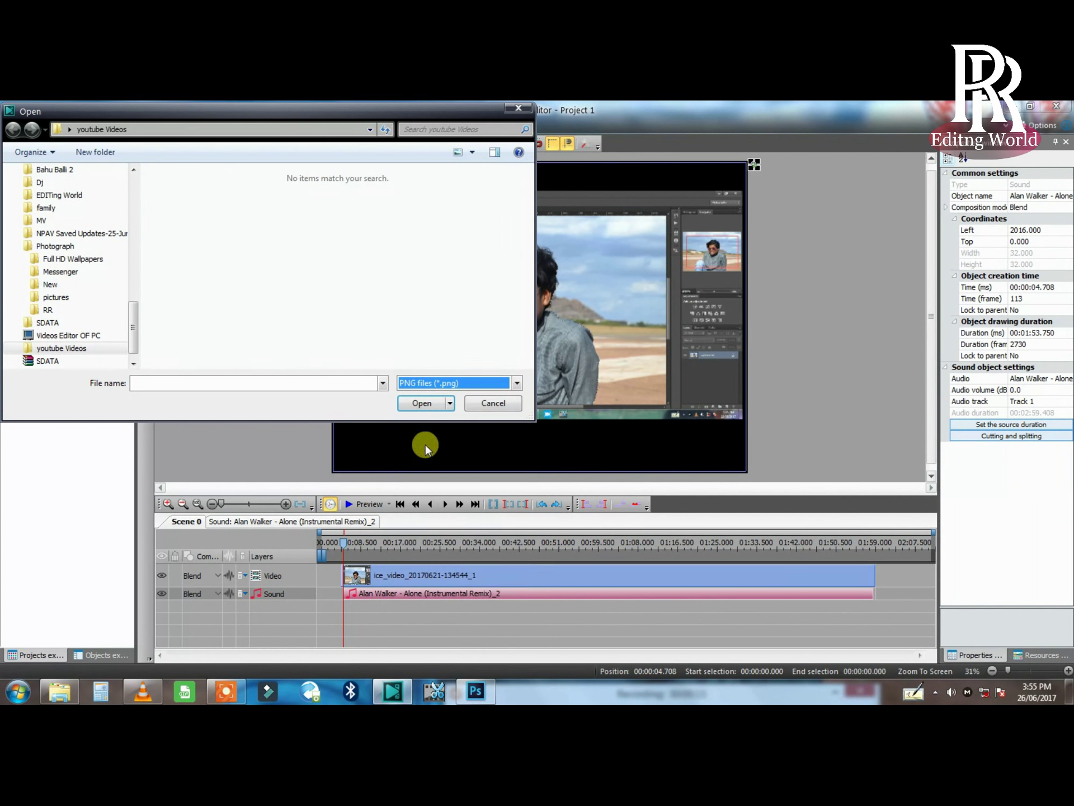
pyautogui.moveTo(133, 347); pyautogui.dragTo(93, 198)
pyautogui.click(91, 192)
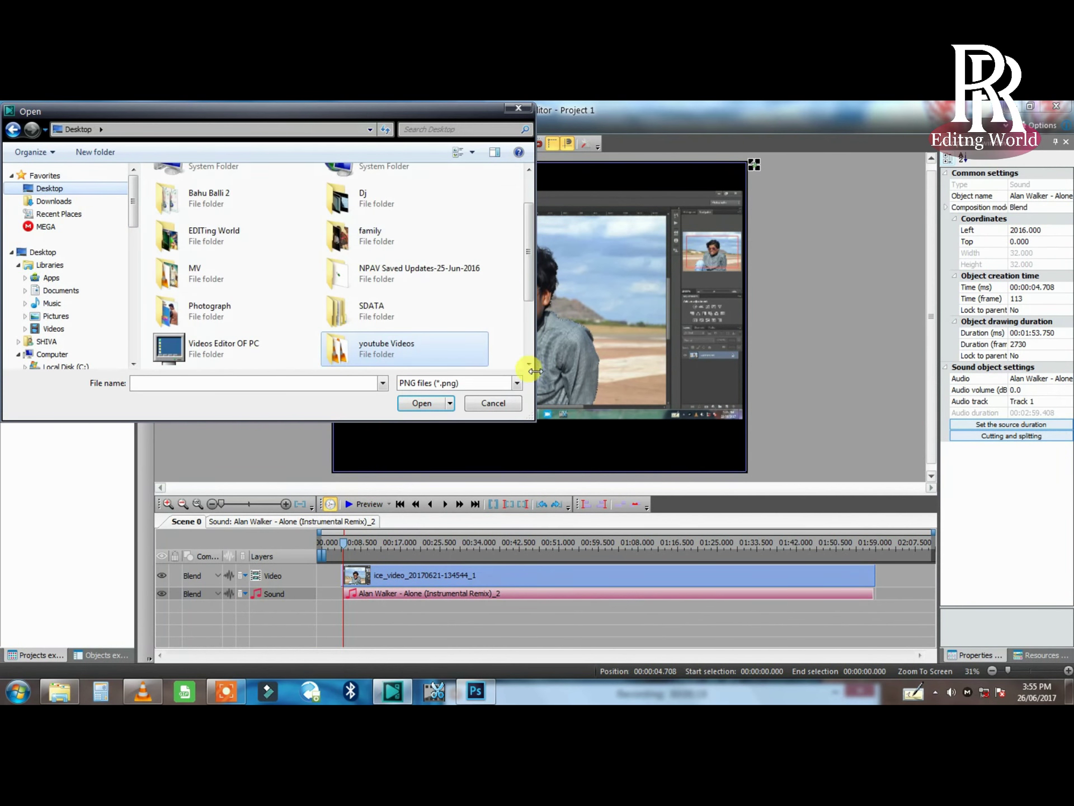
pyautogui.scroll(-3, 403, 313)
pyautogui.doubleClick(377, 284)
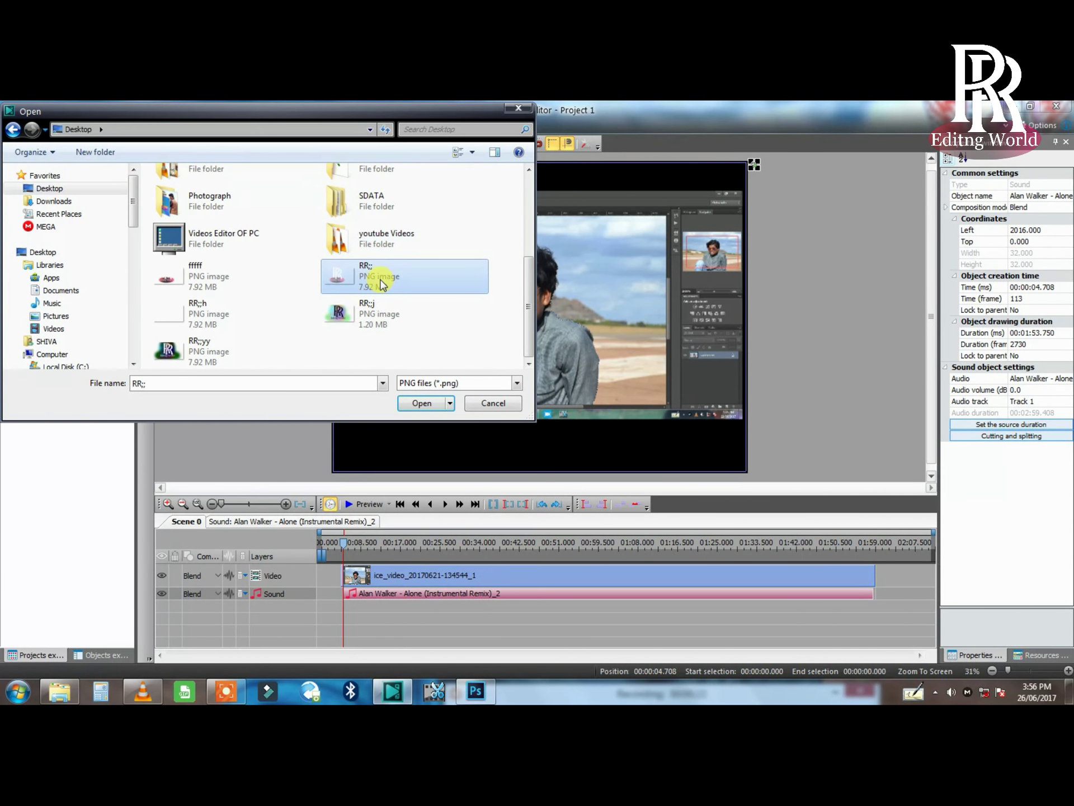
pyautogui.click(660, 456)
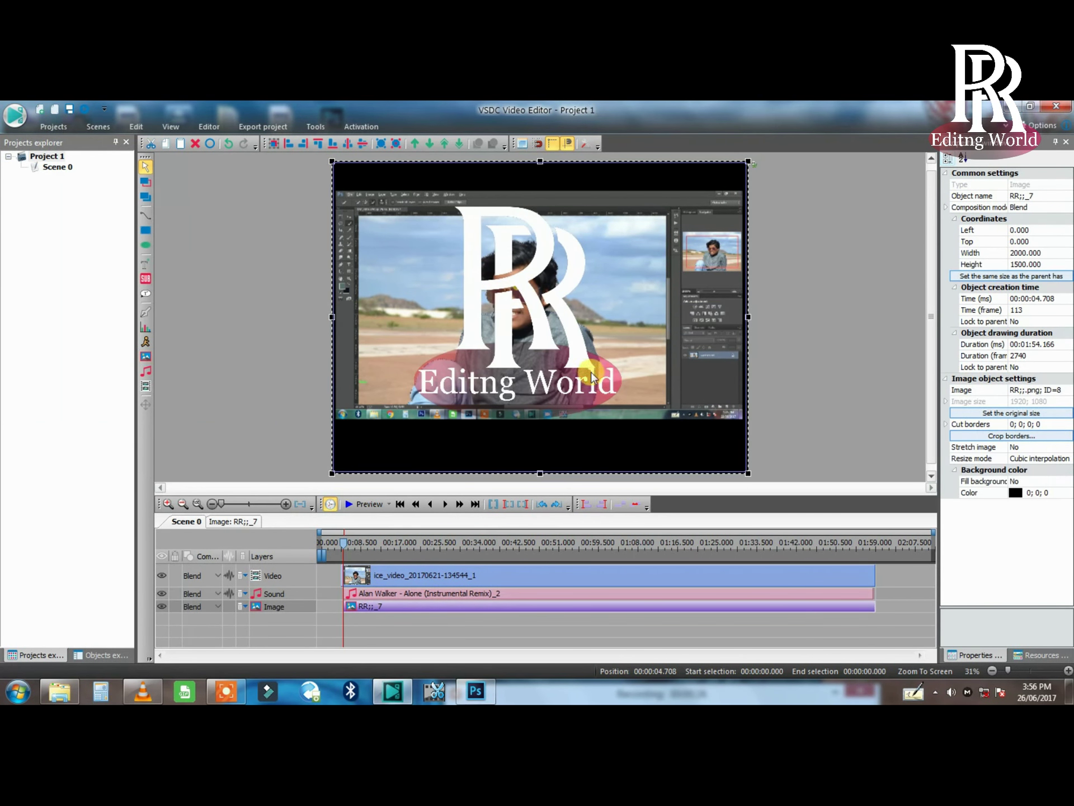
# - Shrink the logo to about 335 by 190 in the video's upper-right corner, and preview the scene full screen
pyautogui.moveTo(748, 473); pyautogui.dragTo(739, 213)
pyautogui.click(357, 504)
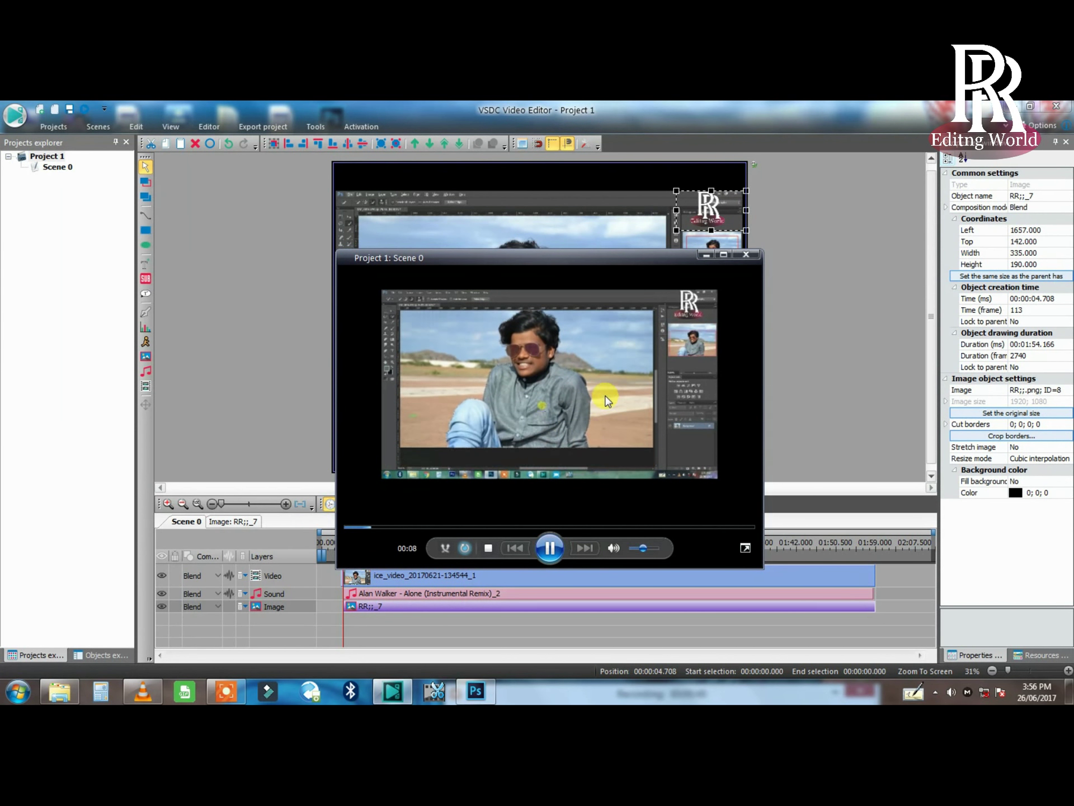
pyautogui.doubleClick(678, 339)
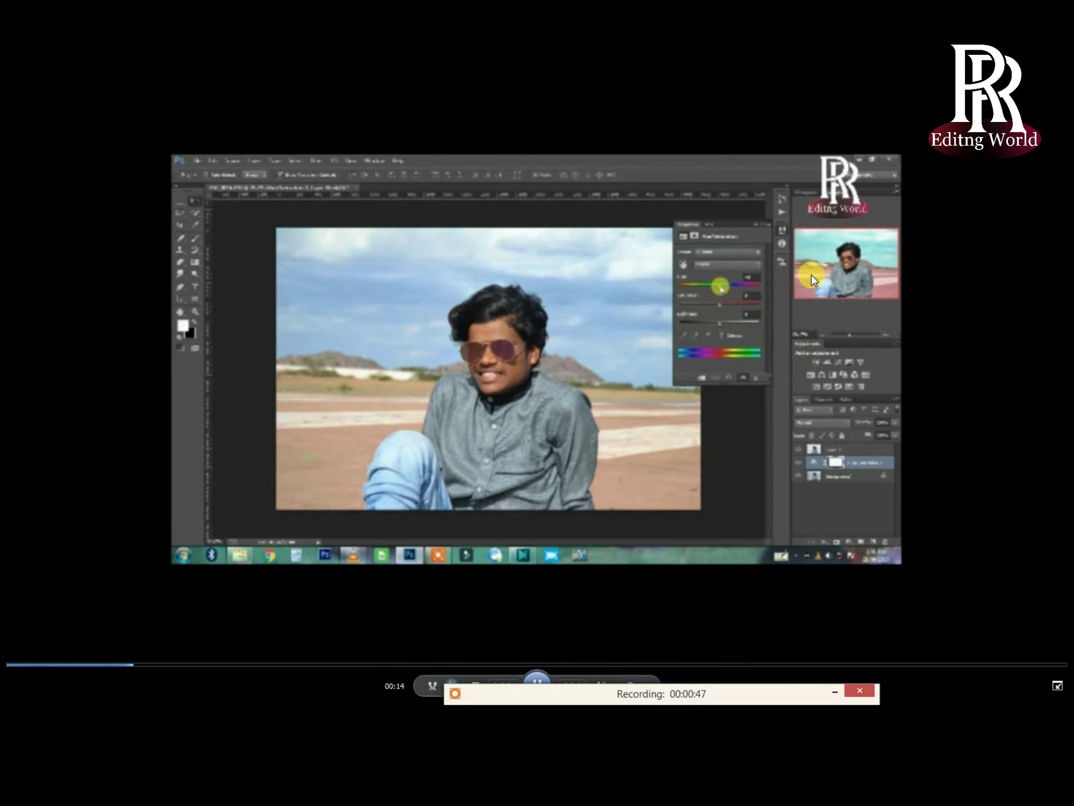
pyautogui.press('Escape')
pyautogui.click(741, 256)
# - Set up the project export with the MPEG4 profile Normal Quality - Video: XviD MPEG4; Audio: MP3 - 192 kbps
pyautogui.click(288, 124)
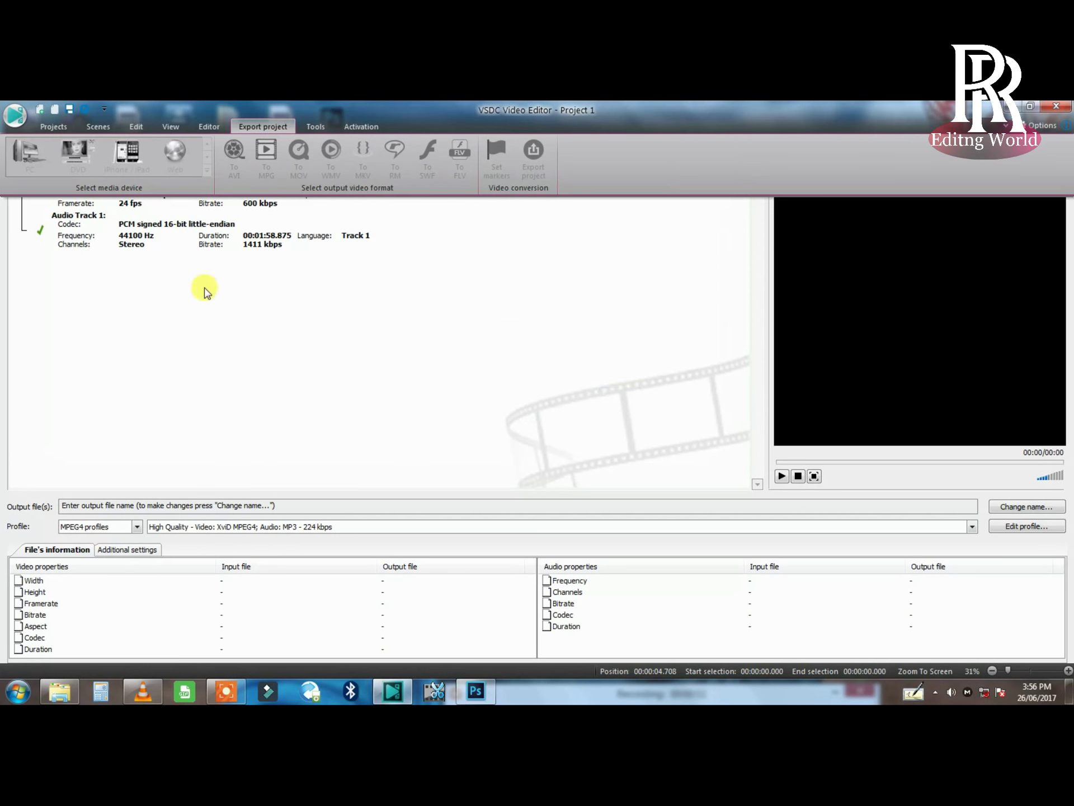
pyautogui.click(189, 528)
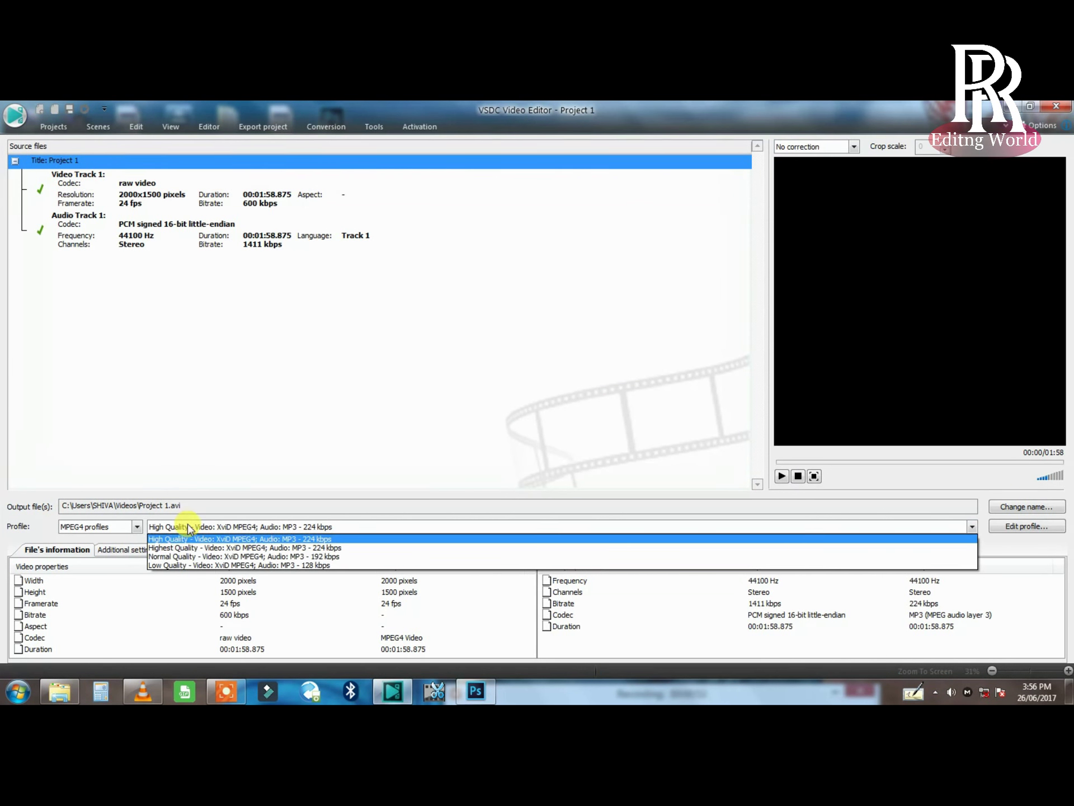
pyautogui.click(186, 557)
# - Start the conversion without replacing the existing file, saving the output to the Desktop as an AVI video named bbbbb
pyautogui.click(314, 126)
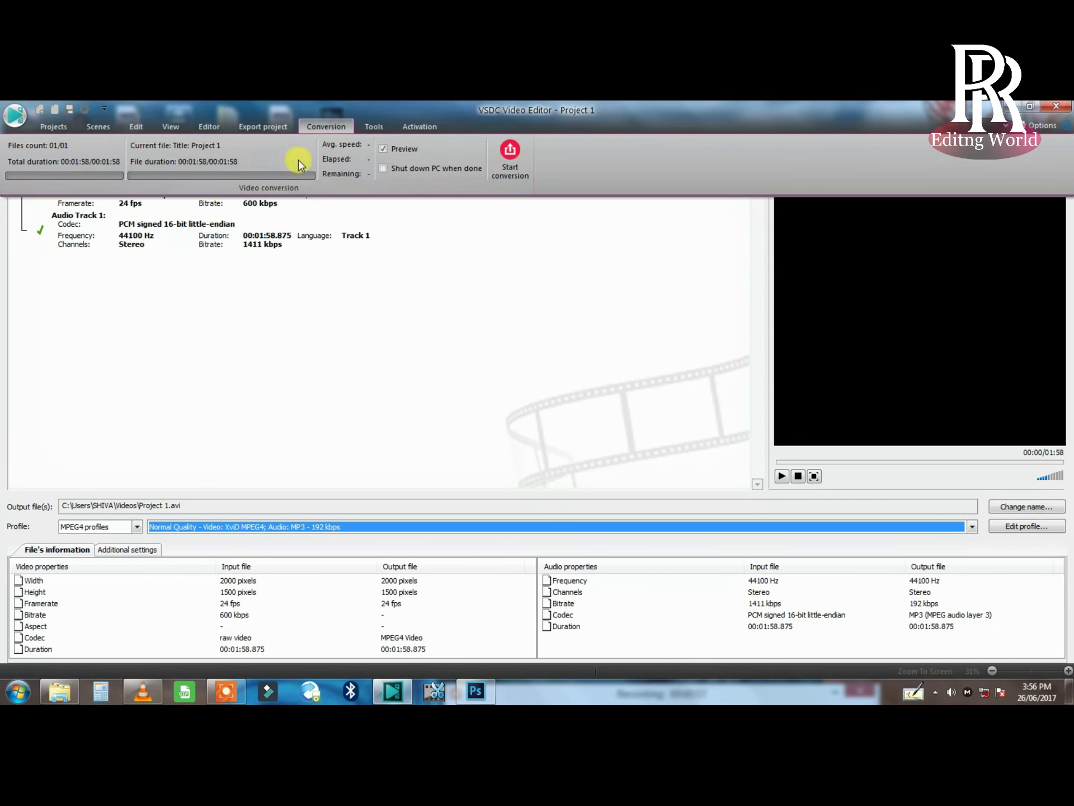
pyautogui.click(510, 168)
pyautogui.click(601, 565)
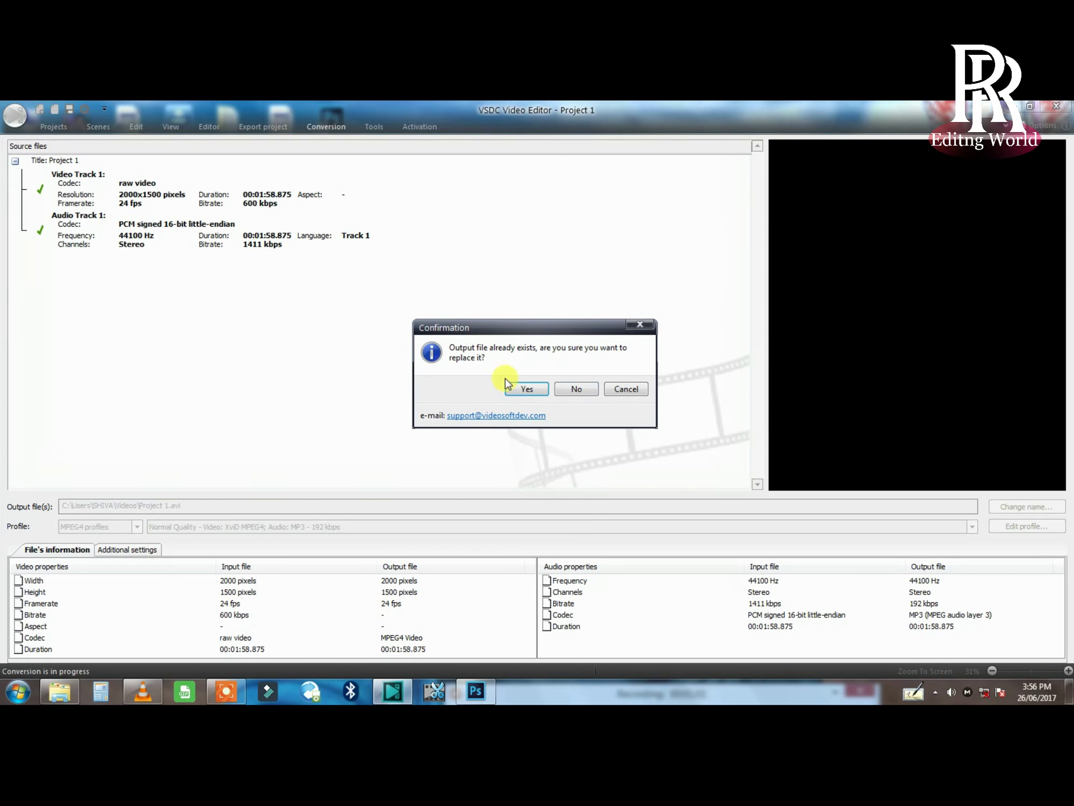
pyautogui.click(561, 389)
pyautogui.write('bbbbb')
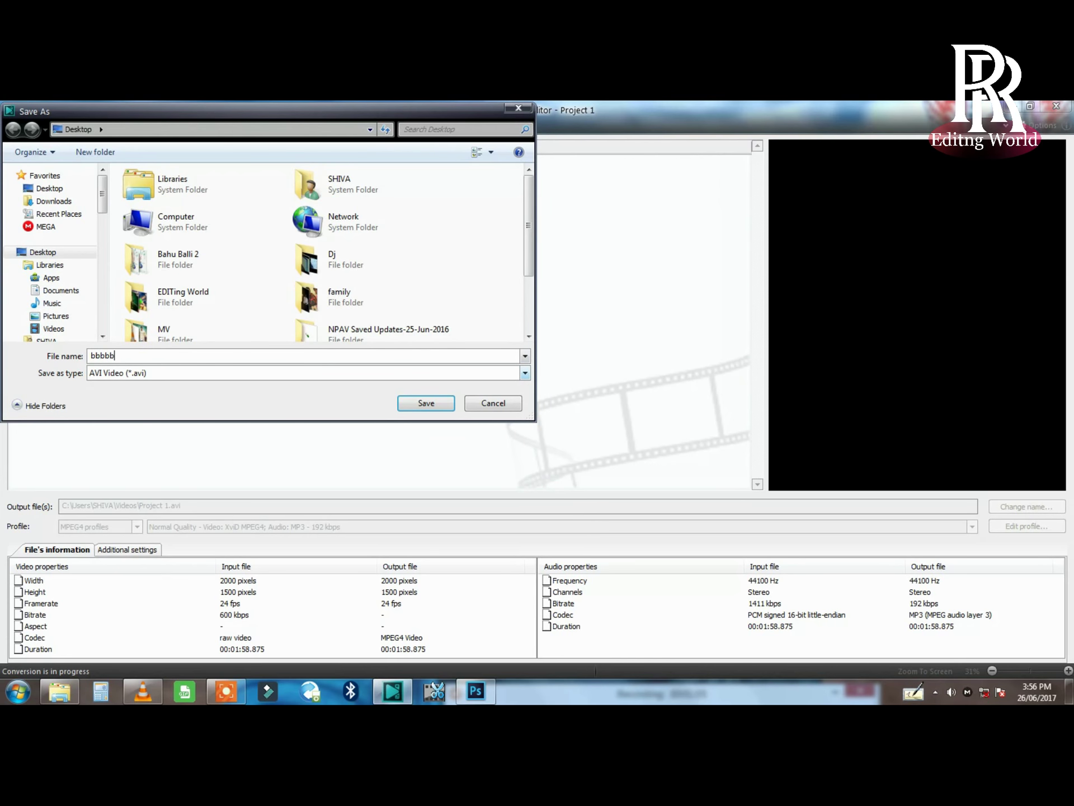
pyautogui.click(426, 403)
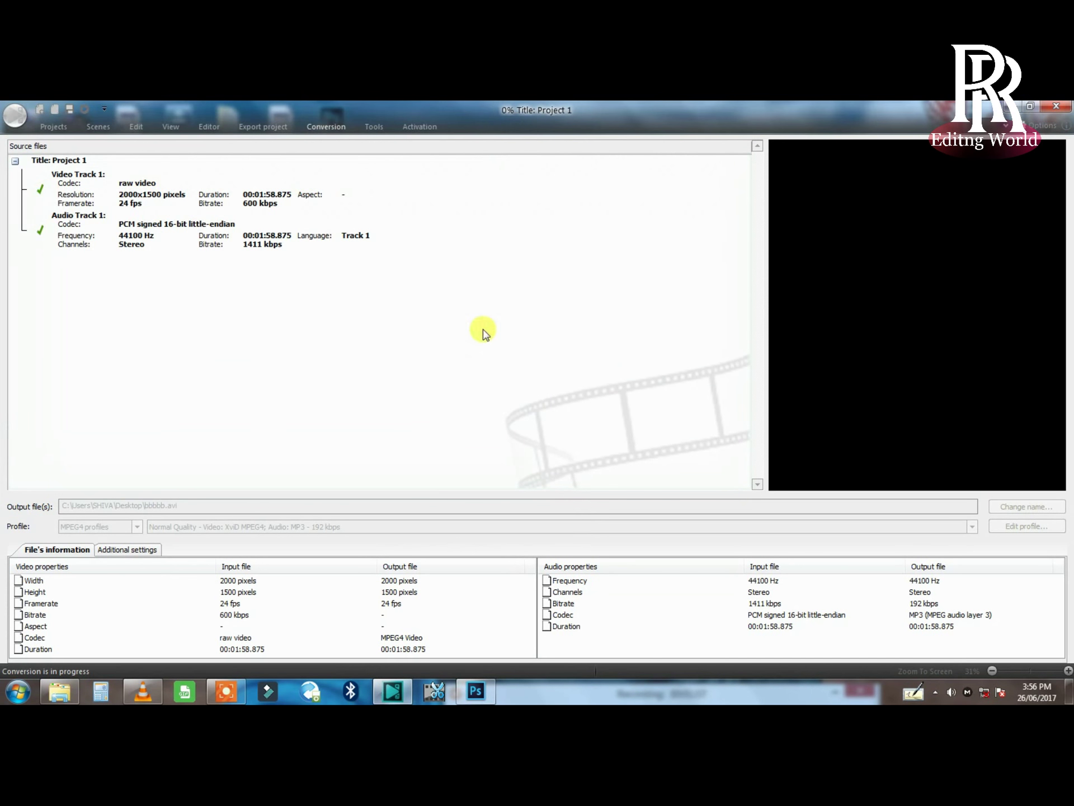
pyautogui.click(329, 127)
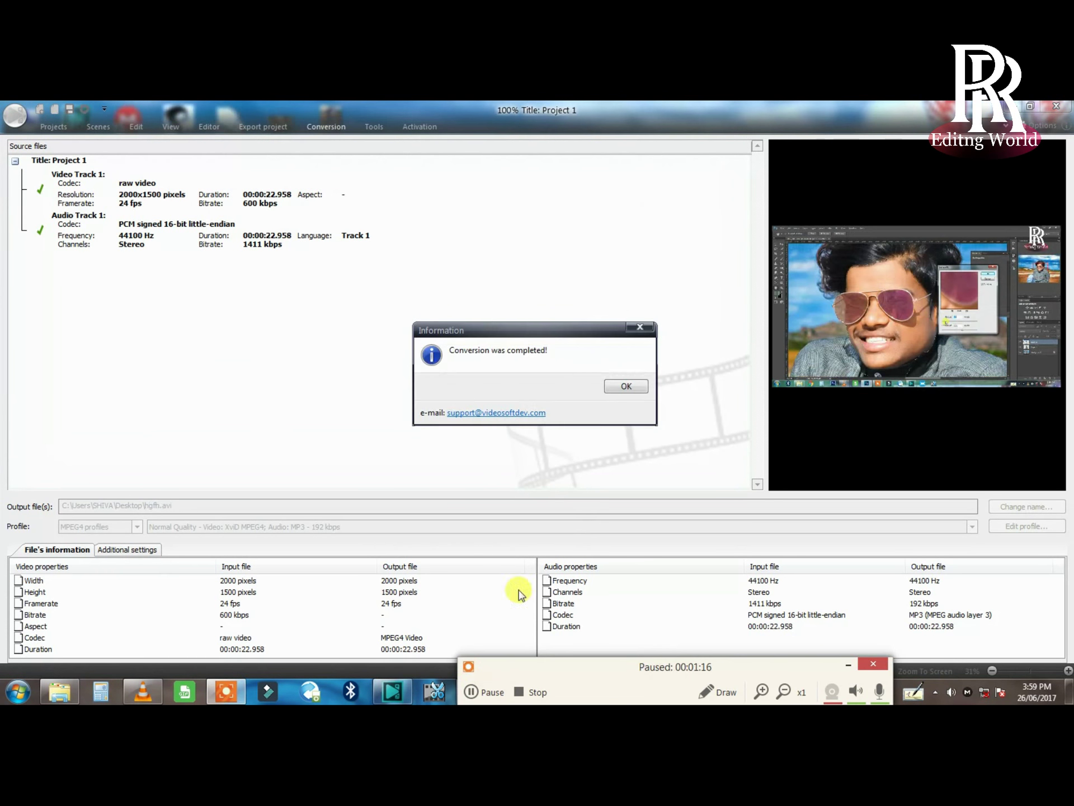
pyautogui.click(618, 390)
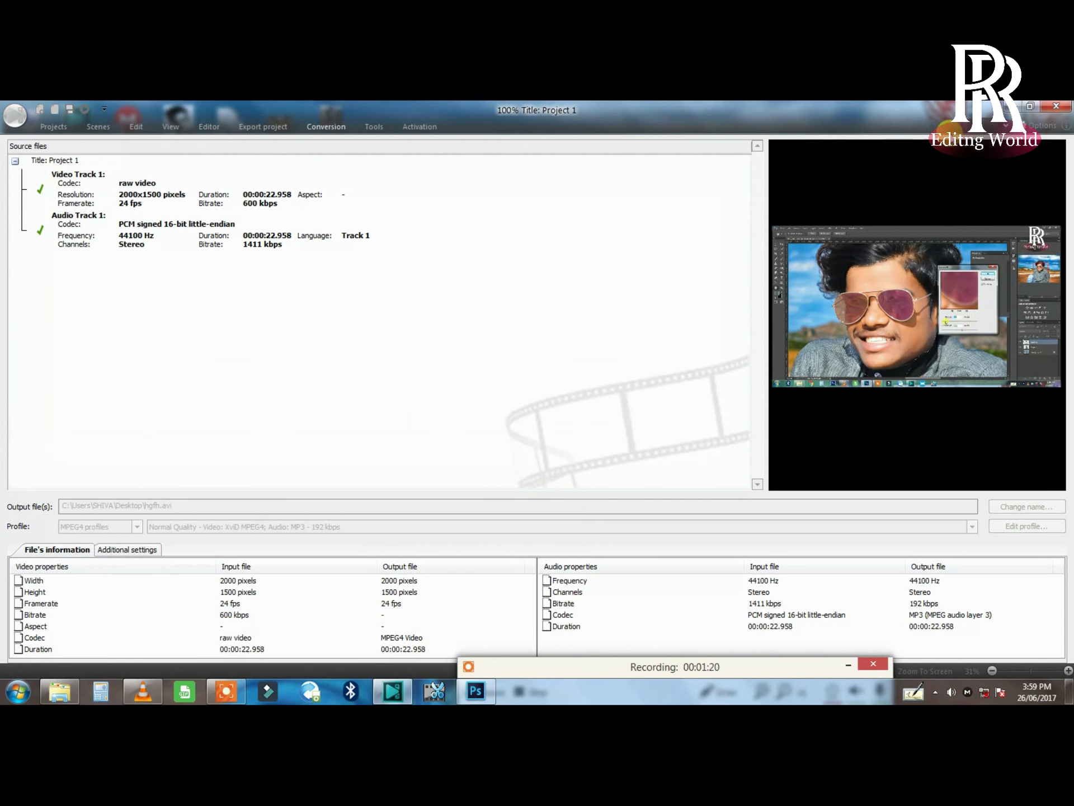
# - Minimise the video editor and refresh the desktop
pyautogui.click(1007, 107)
pyautogui.rightClick(398, 167)
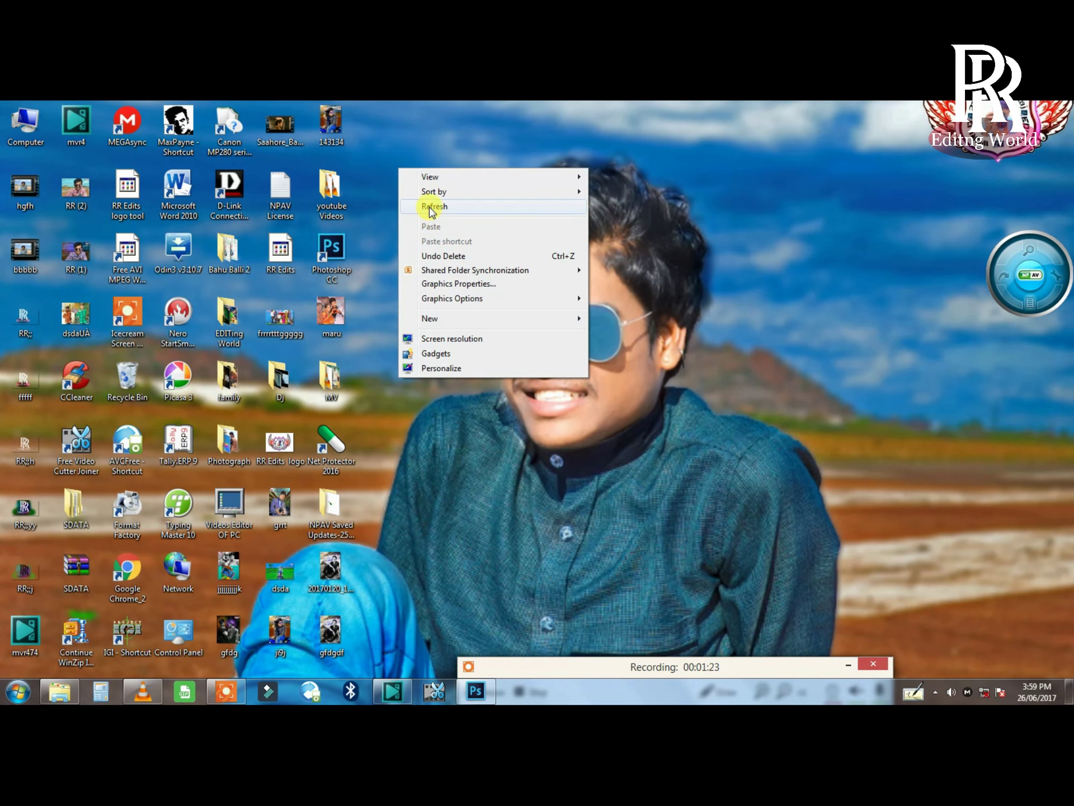
pyautogui.click(432, 206)
pyautogui.rightClick(429, 207)
pyautogui.click(454, 244)
pyautogui.rightClick(451, 237)
pyautogui.click(475, 276)
pyautogui.rightClick(471, 274)
pyautogui.click(489, 311)
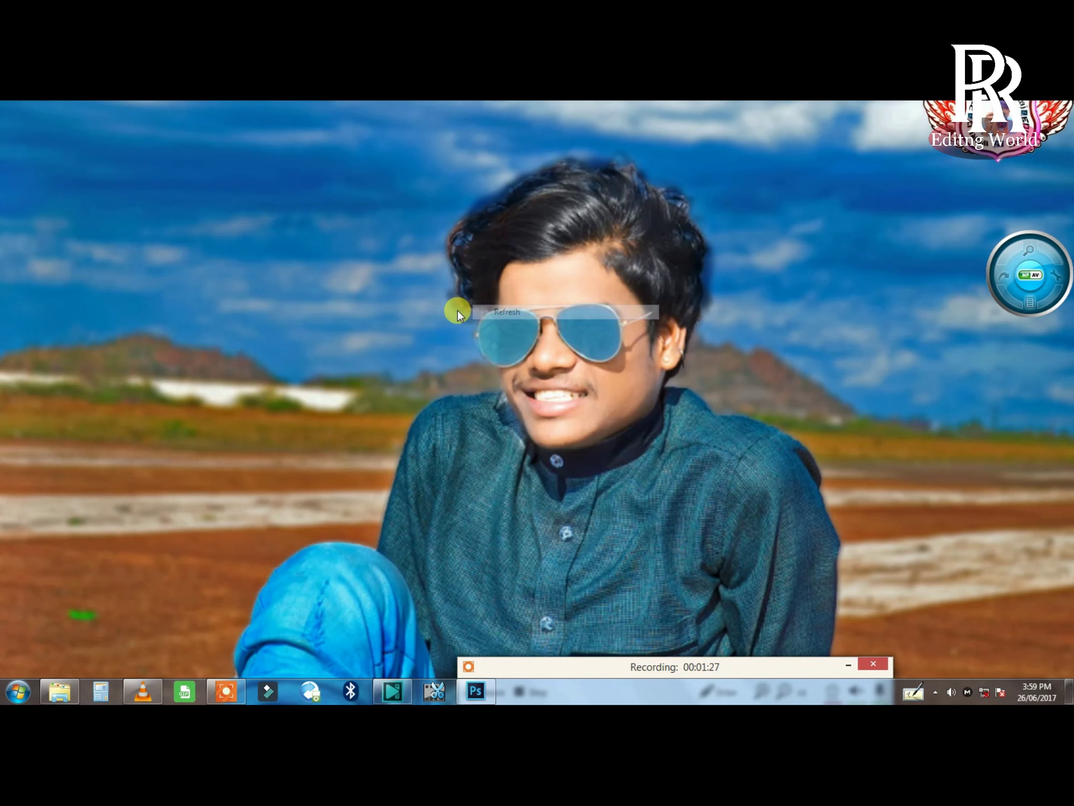
# - Open the exported video hgfh from the desktop and check the logo overlay during playback
pyautogui.click(25, 187)
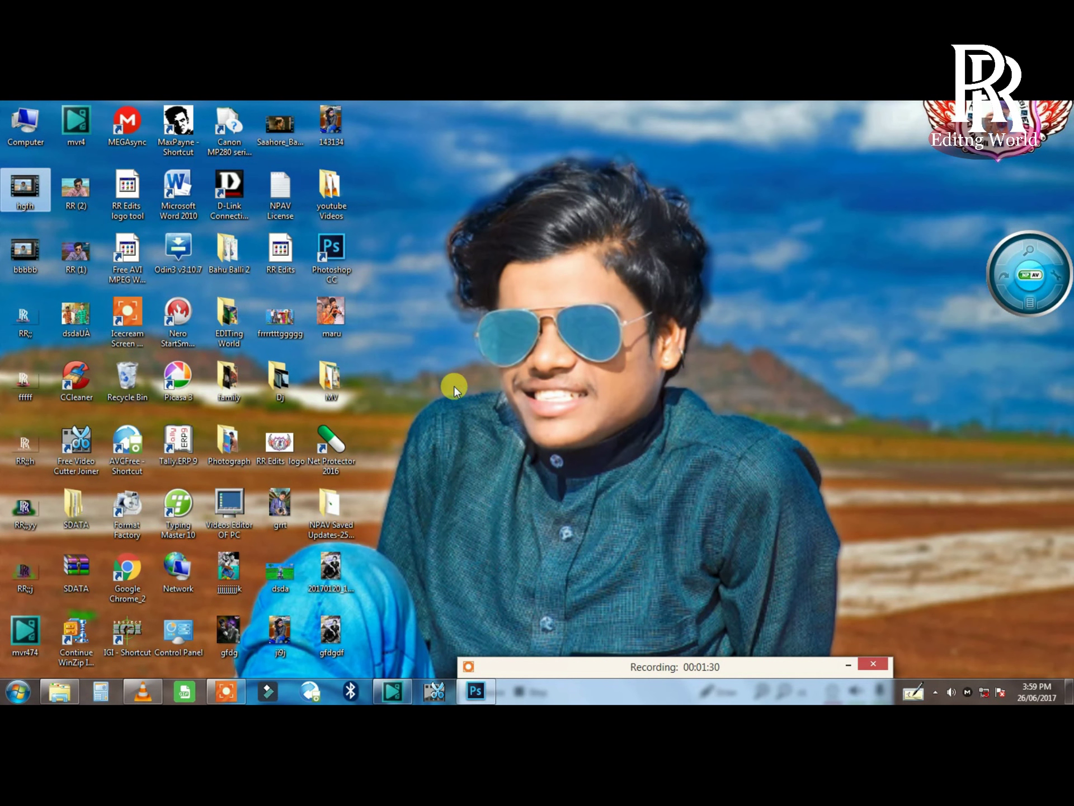
pyautogui.press('Return')
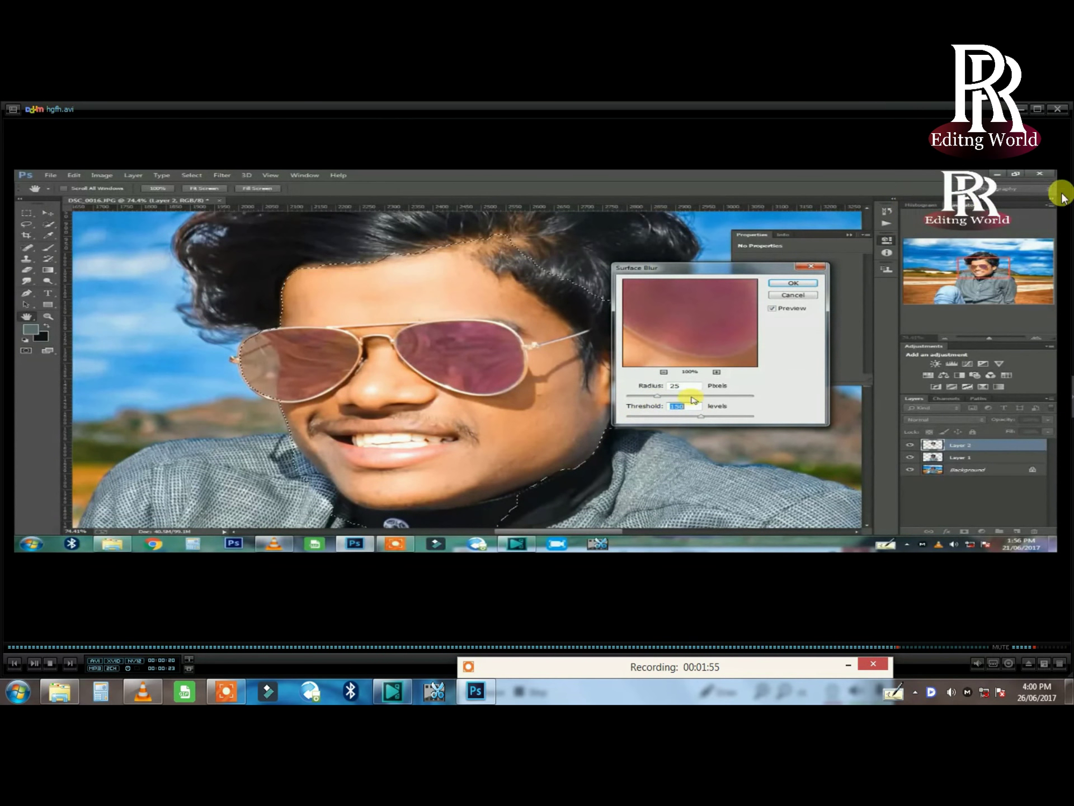
pyautogui.click(664, 667)
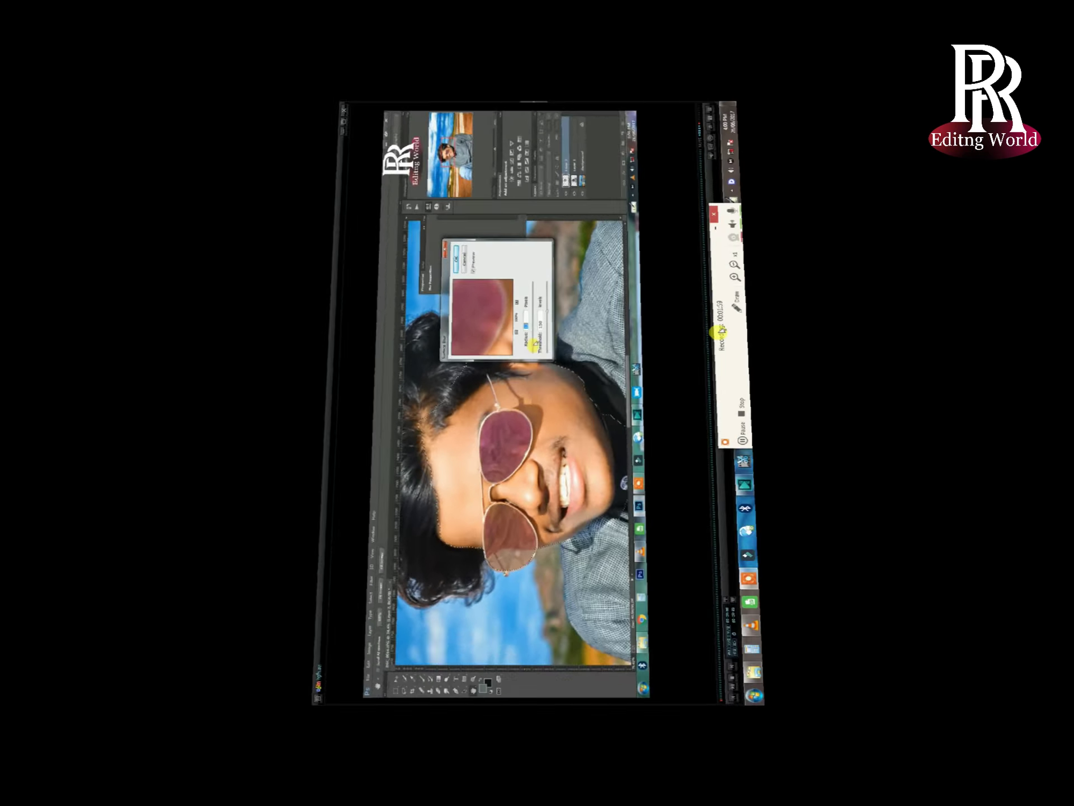